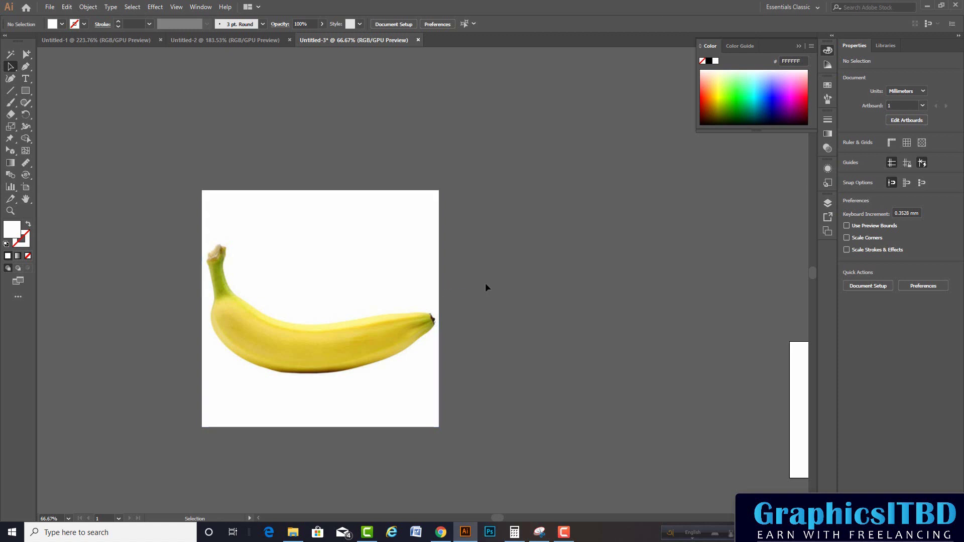
Step: Pan and scroll around the banana photo, selecting and deselecting it on the artboard
{"action": "left_click_drag", "start_coordinate": [487, 286], "coordinate": [566, 272]}
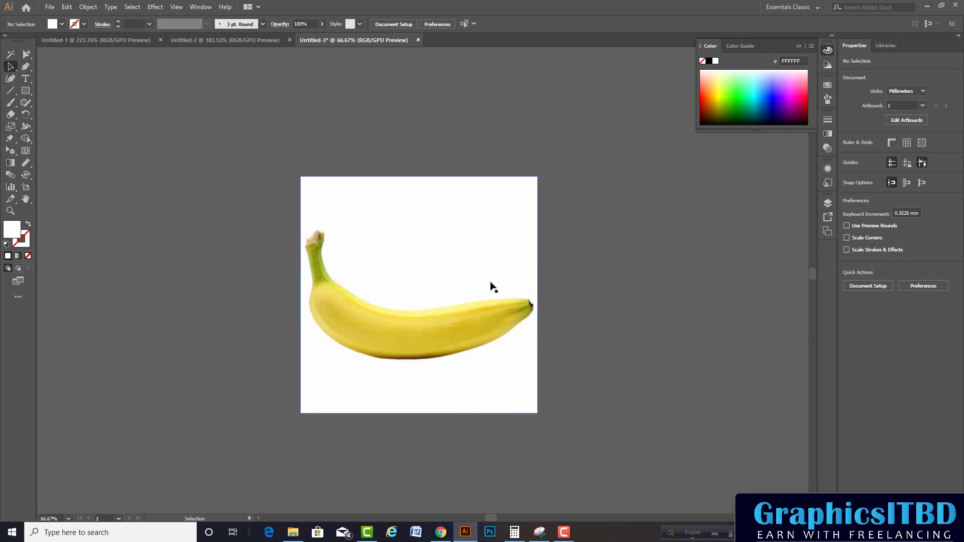
{"action": "scroll", "coordinate": [428, 297], "scroll_direction": "up", "scroll_amount": 1}
{"action": "scroll", "coordinate": [429, 297], "scroll_direction": "down", "scroll_amount": 1}
{"action": "scroll", "coordinate": [445, 308], "scroll_direction": "up", "scroll_amount": 1}
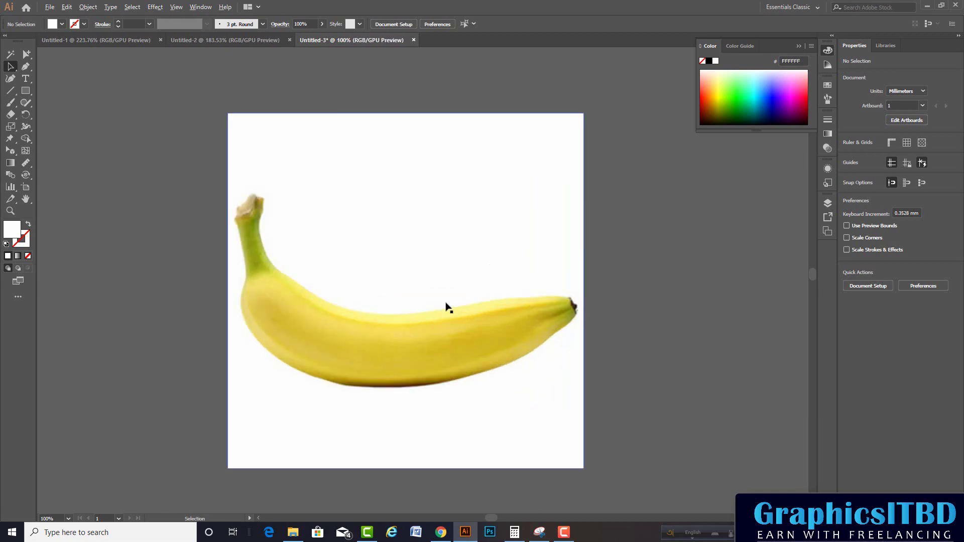
{"action": "scroll", "coordinate": [544, 317], "scroll_direction": "down", "scroll_amount": 2}
{"action": "scroll", "coordinate": [454, 331], "scroll_direction": "up", "scroll_amount": 1}
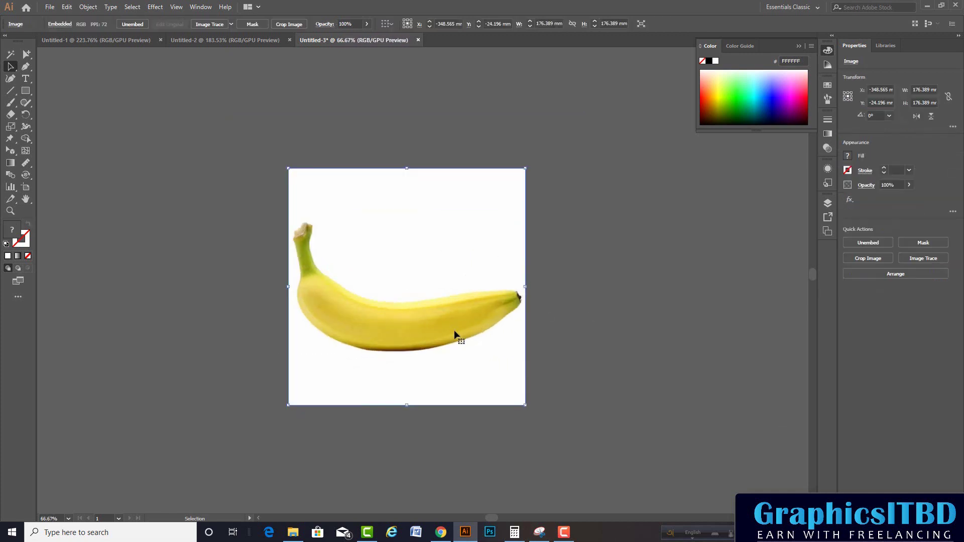
{"action": "scroll", "coordinate": [457, 338], "scroll_direction": "right", "scroll_amount": 3}
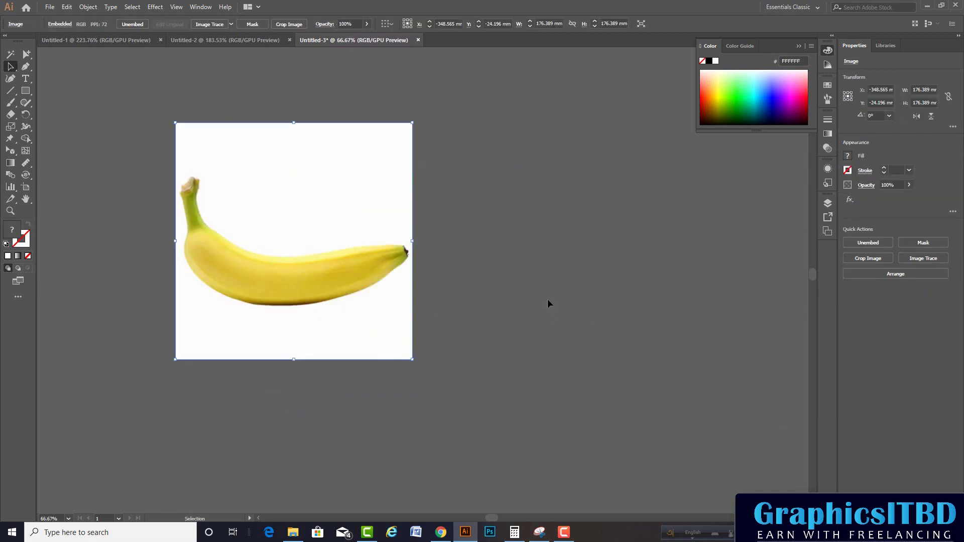
{"action": "left_click", "coordinate": [371, 258]}
{"action": "left_click", "coordinate": [463, 254]}
{"action": "scroll", "coordinate": [226, 246], "scroll_direction": "up", "scroll_amount": 1}
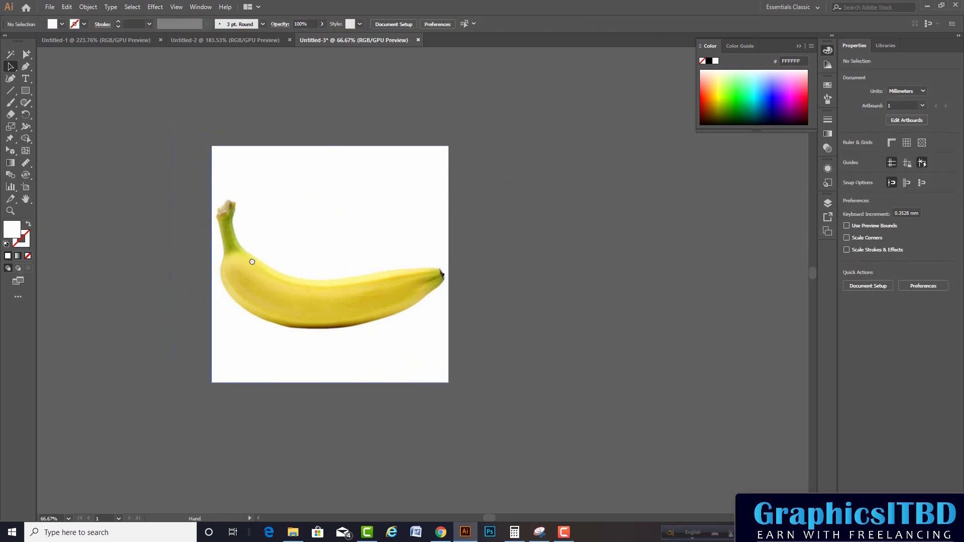
{"action": "left_click", "coordinate": [427, 350]}
{"action": "left_click", "coordinate": [492, 181]}
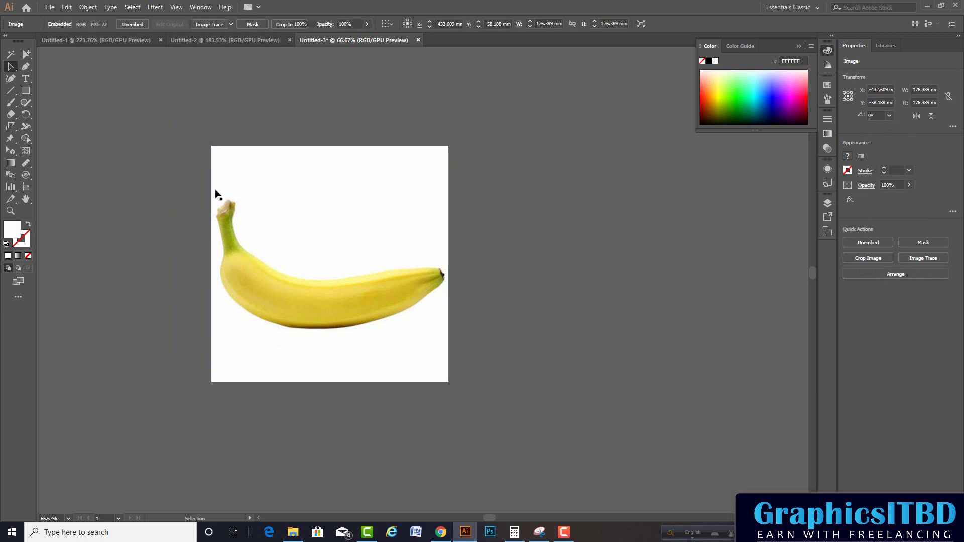
{"action": "left_click", "coordinate": [447, 301]}
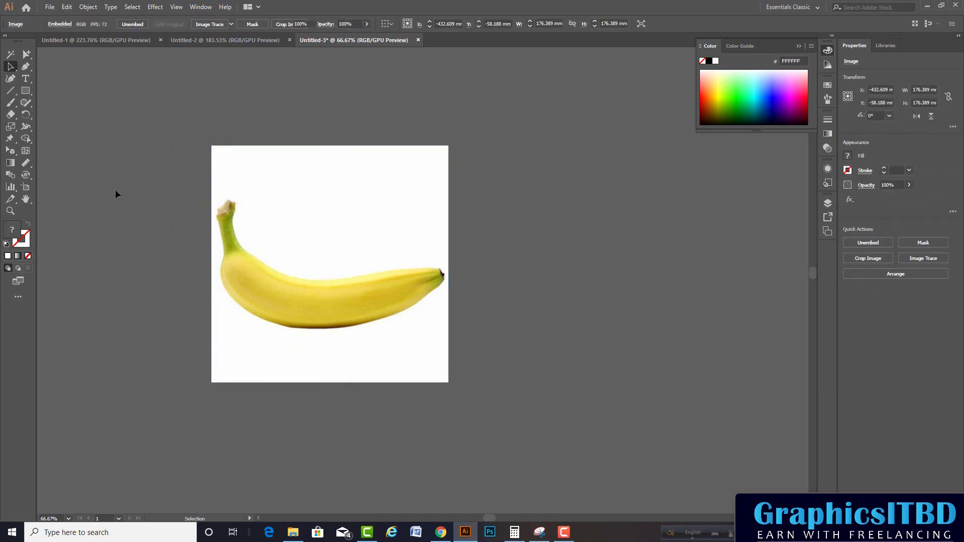
{"action": "left_click", "coordinate": [94, 205]}
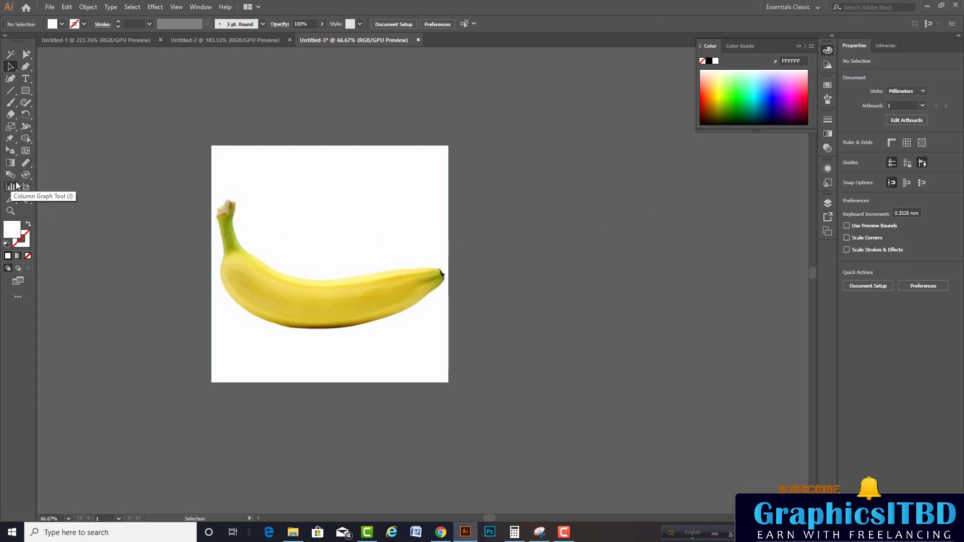
Step: Add Layer 2 above the photo layer and lock Layer 1
{"action": "left_click", "coordinate": [397, 241]}
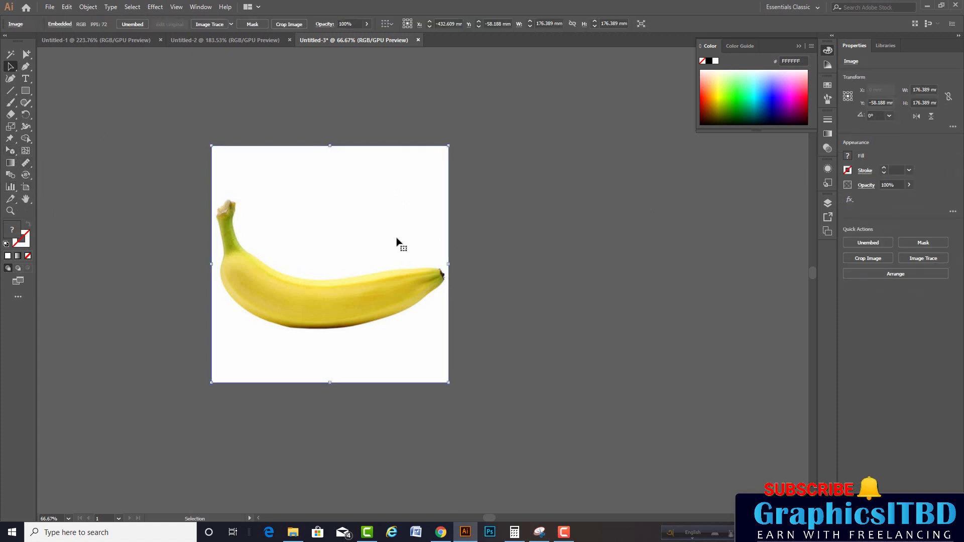
{"action": "left_click", "coordinate": [828, 203]}
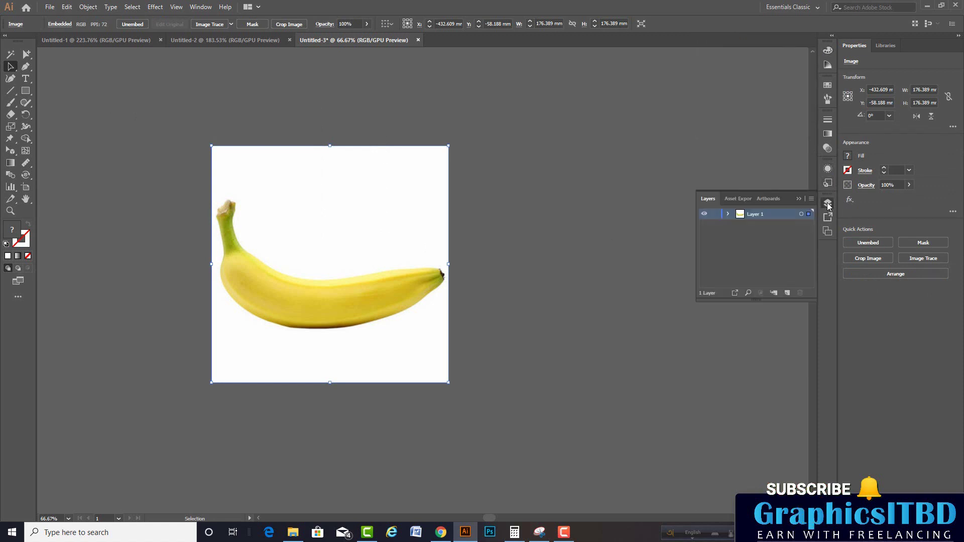
{"action": "left_click", "coordinate": [787, 293]}
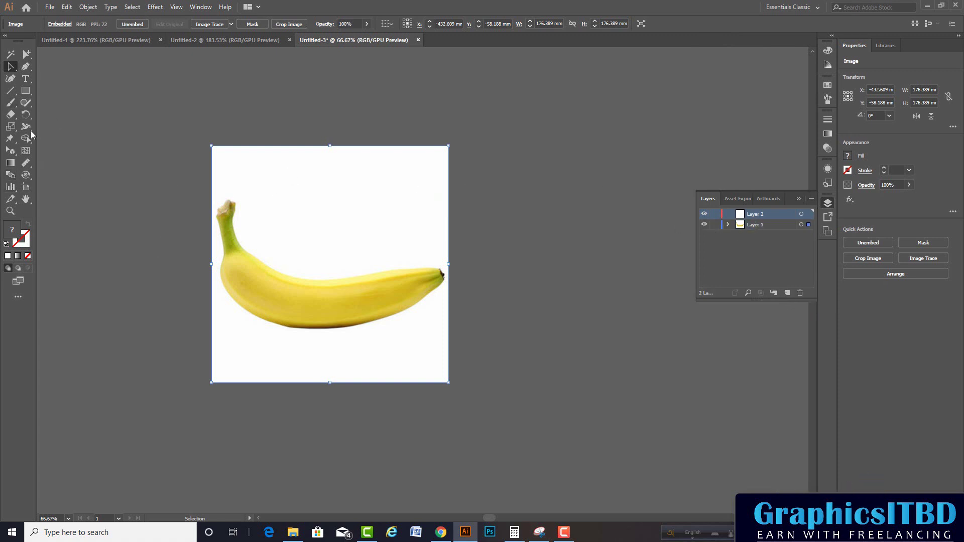
{"action": "left_click", "coordinate": [715, 225]}
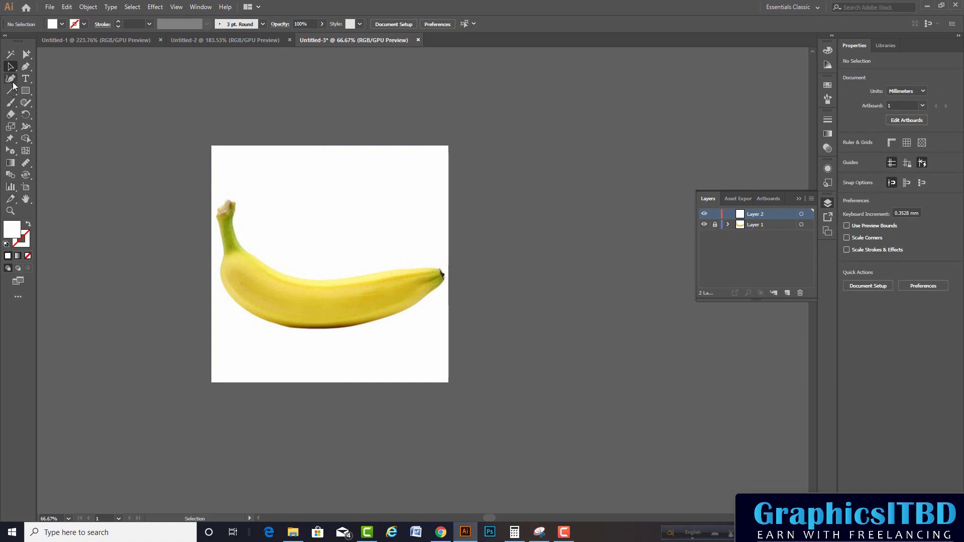
Step: With the Pen tool, trace from the stem's left edge along the banana's underside to the tip
{"action": "left_click", "coordinate": [26, 67]}
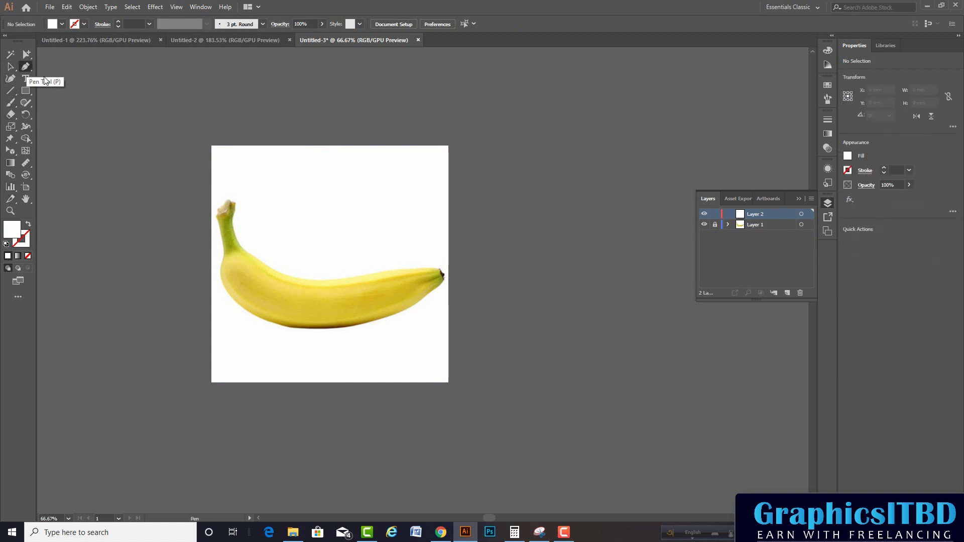
{"action": "scroll", "coordinate": [241, 209], "scroll_direction": "up", "scroll_amount": 2, "text": "alt"}
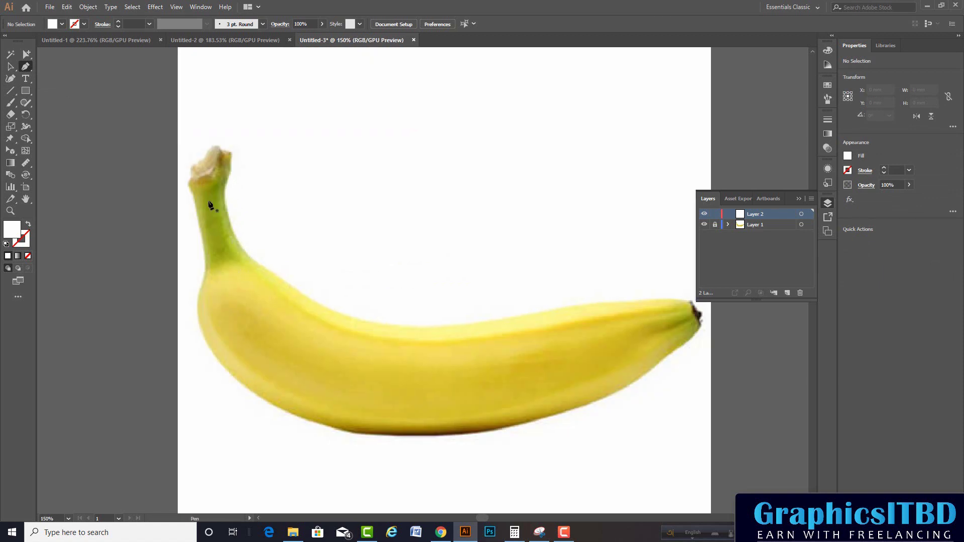
{"action": "left_click", "coordinate": [189, 185]}
{"action": "scroll", "coordinate": [198, 275], "scroll_direction": "up", "scroll_amount": 1, "text": "alt"}
{"action": "scroll", "coordinate": [199, 274], "scroll_direction": "up", "scroll_amount": 1, "text": "alt"}
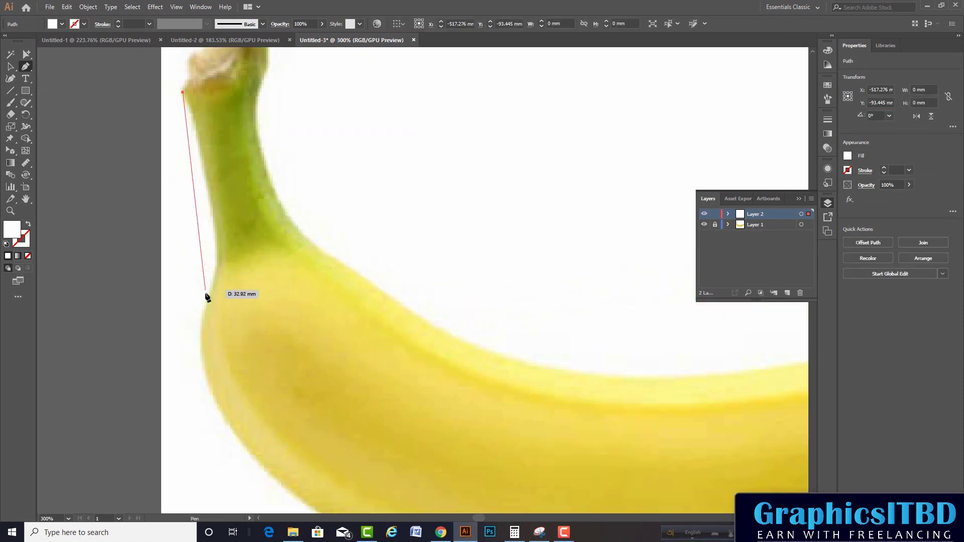
{"action": "left_click_drag", "start_coordinate": [206, 306], "coordinate": [183, 366]}
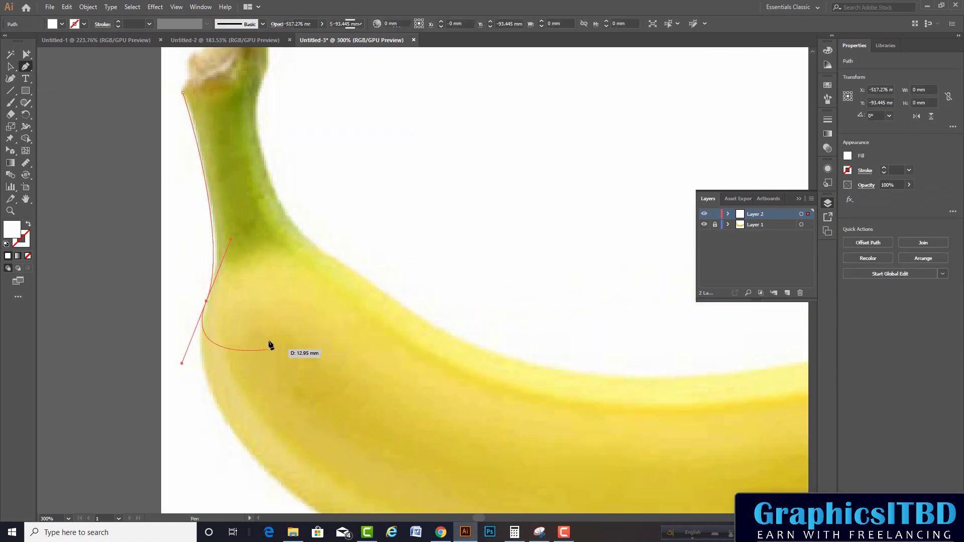
{"action": "scroll", "coordinate": [269, 344], "scroll_direction": "down", "scroll_amount": 4}
{"action": "scroll", "coordinate": [254, 304], "scroll_direction": "up", "scroll_amount": 1, "text": "alt"}
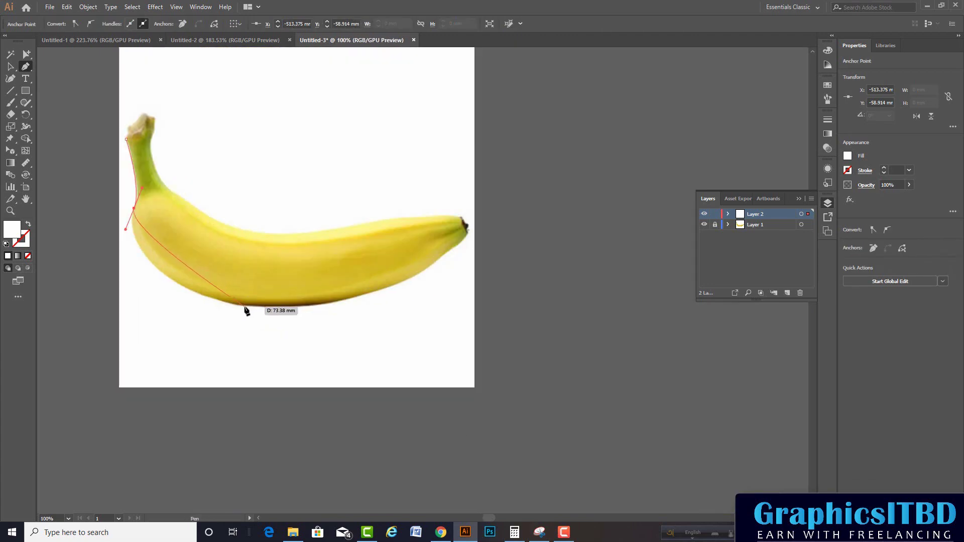
{"action": "left_click_drag", "start_coordinate": [245, 307], "coordinate": [323, 312]}
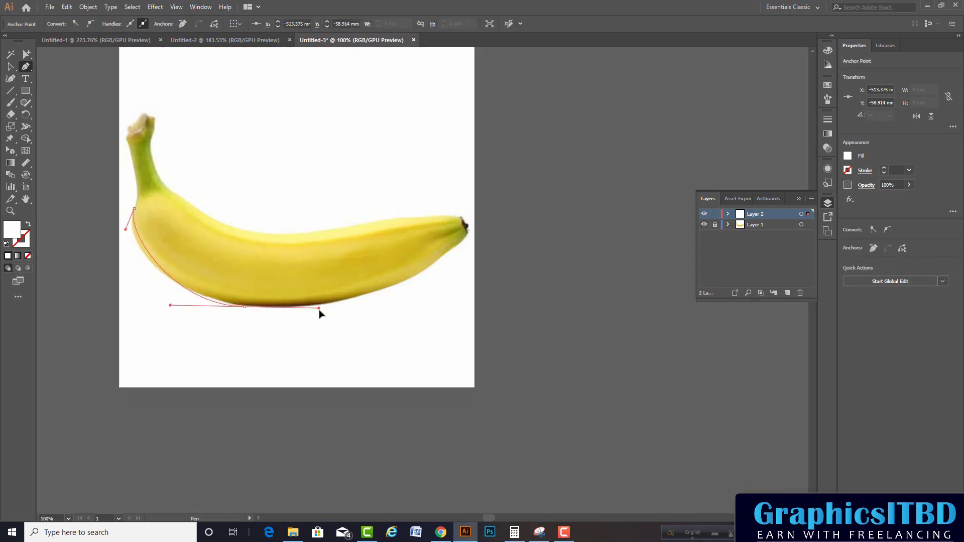
{"action": "key", "text": "ctrl+z"}
{"action": "left_click_drag", "start_coordinate": [254, 304], "coordinate": [358, 315]}
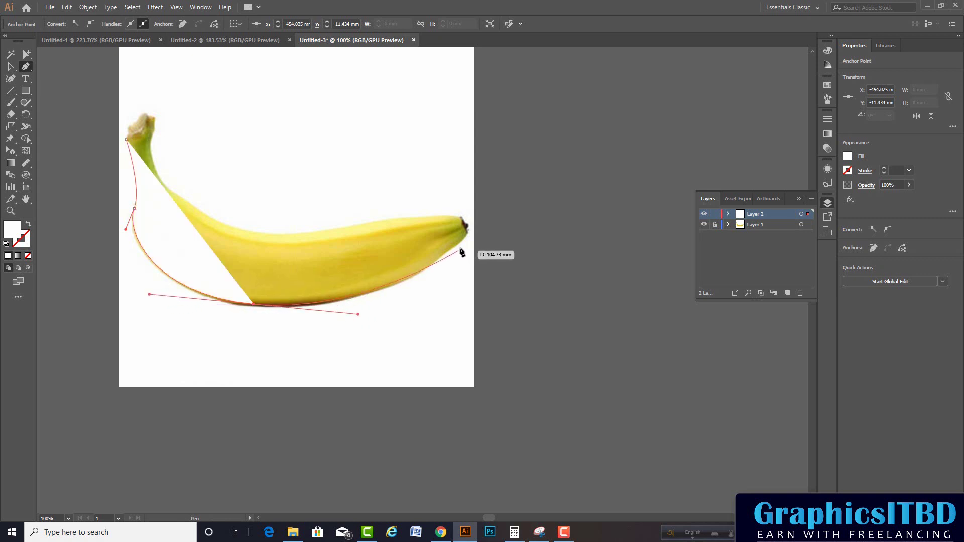
{"action": "left_click_drag", "start_coordinate": [447, 255], "coordinate": [469, 234]}
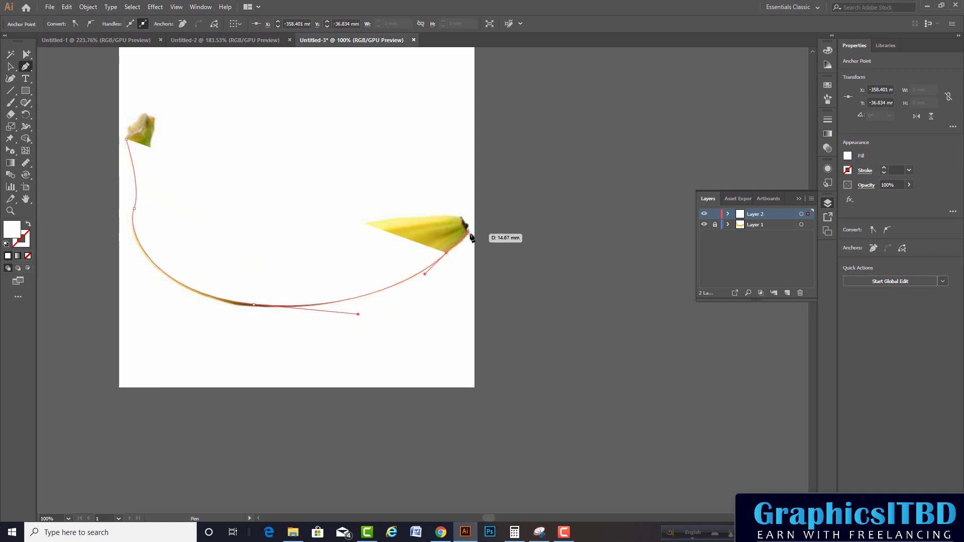
{"action": "left_click_drag", "start_coordinate": [469, 235], "coordinate": [470, 232]}
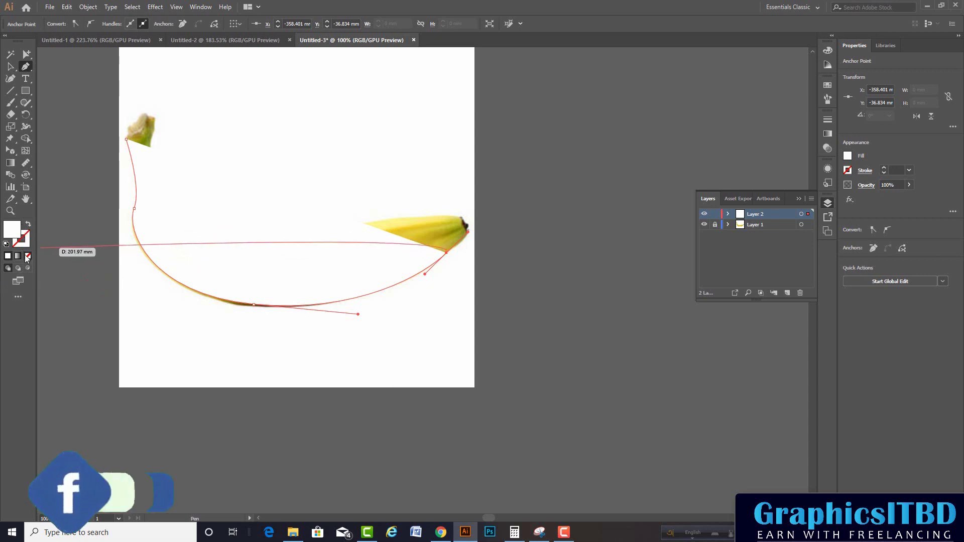
Step: Swap fill and stroke, then trace across the tip, the top edge and the stem back to the start
{"action": "left_click", "coordinate": [28, 224]}
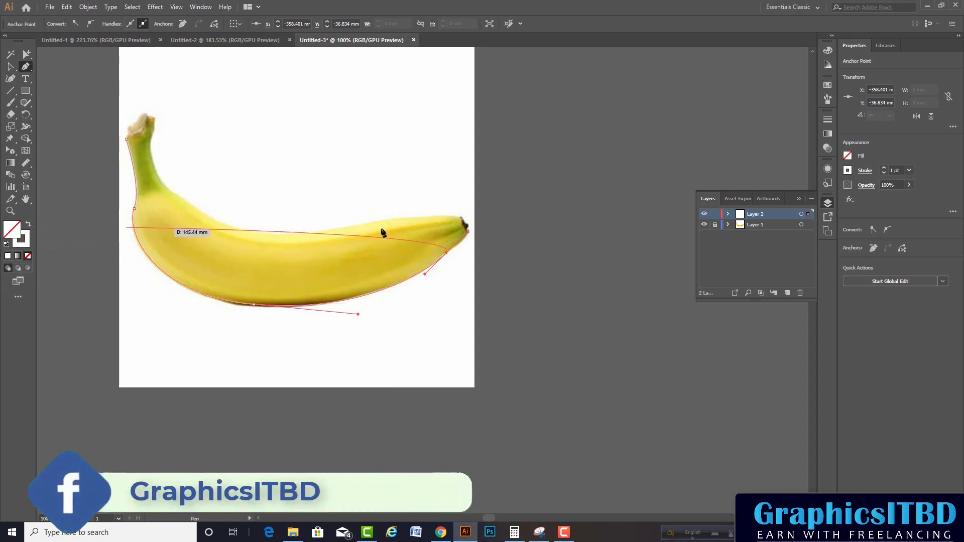
{"action": "scroll", "coordinate": [492, 219], "scroll_direction": "up", "scroll_amount": 1}
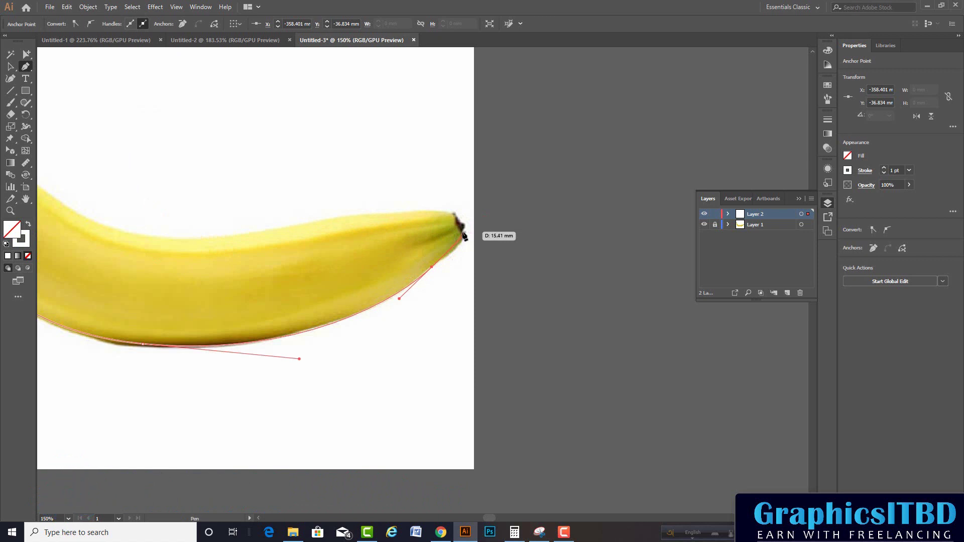
{"action": "left_click", "coordinate": [465, 239]}
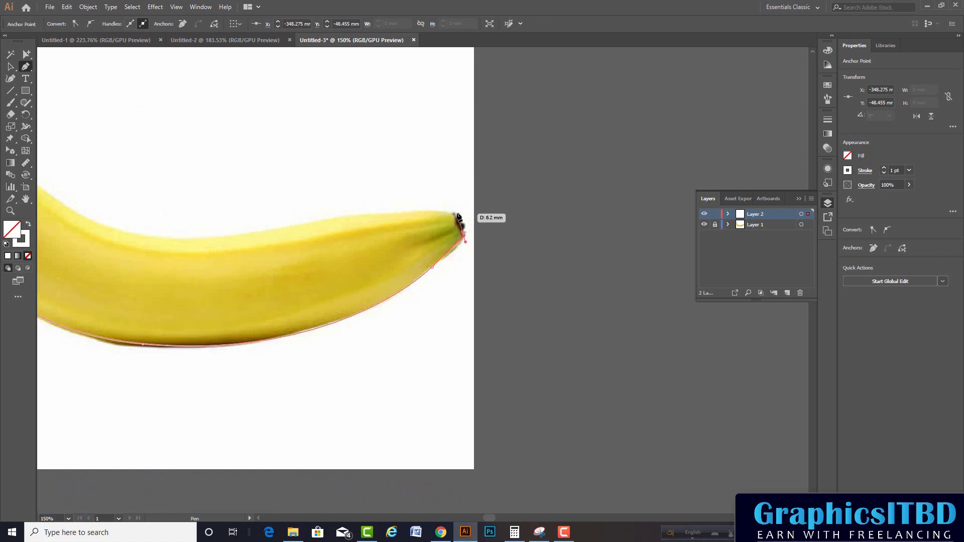
{"action": "left_click", "coordinate": [454, 209]}
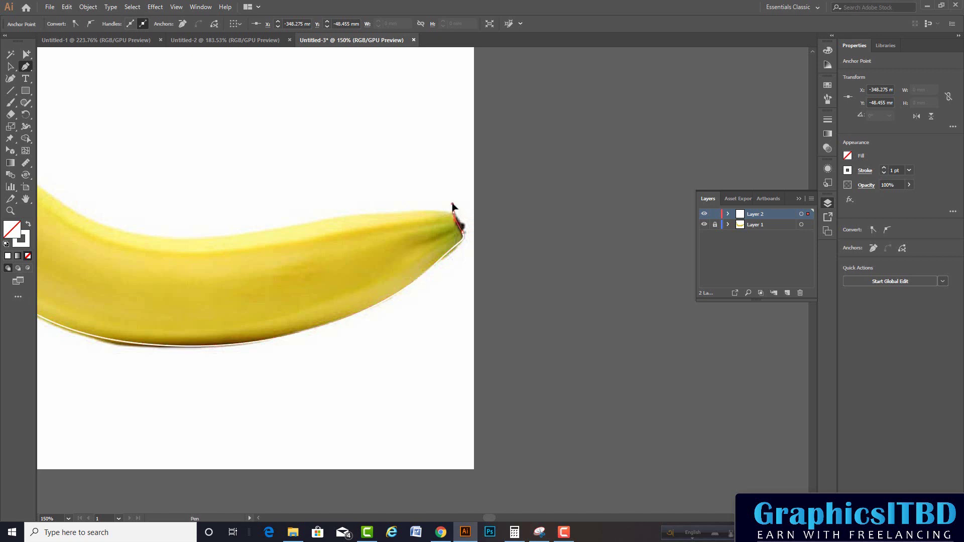
{"action": "scroll", "coordinate": [467, 221], "scroll_direction": "left", "scroll_amount": 3}
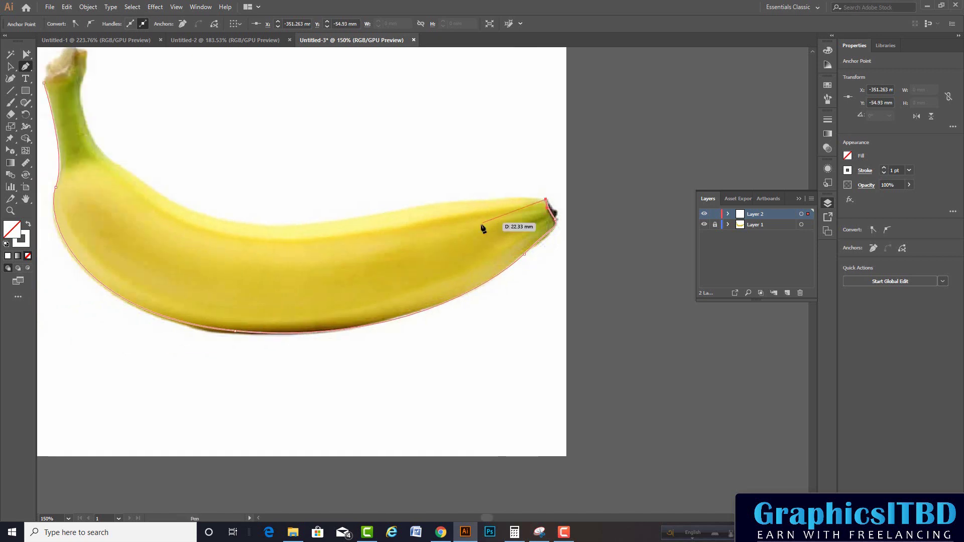
{"action": "scroll", "coordinate": [482, 229], "scroll_direction": "down", "scroll_amount": 1}
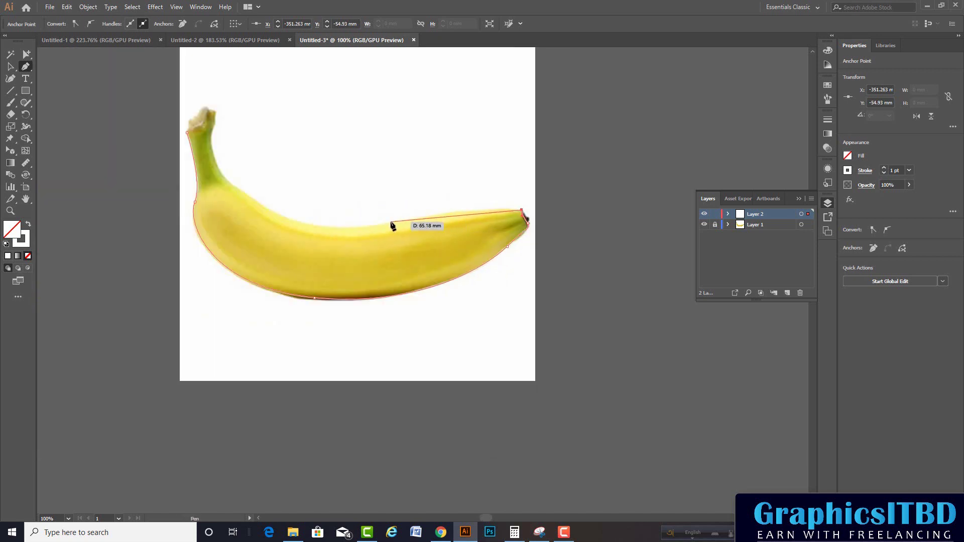
{"action": "left_click_drag", "start_coordinate": [392, 222], "coordinate": [348, 237]}
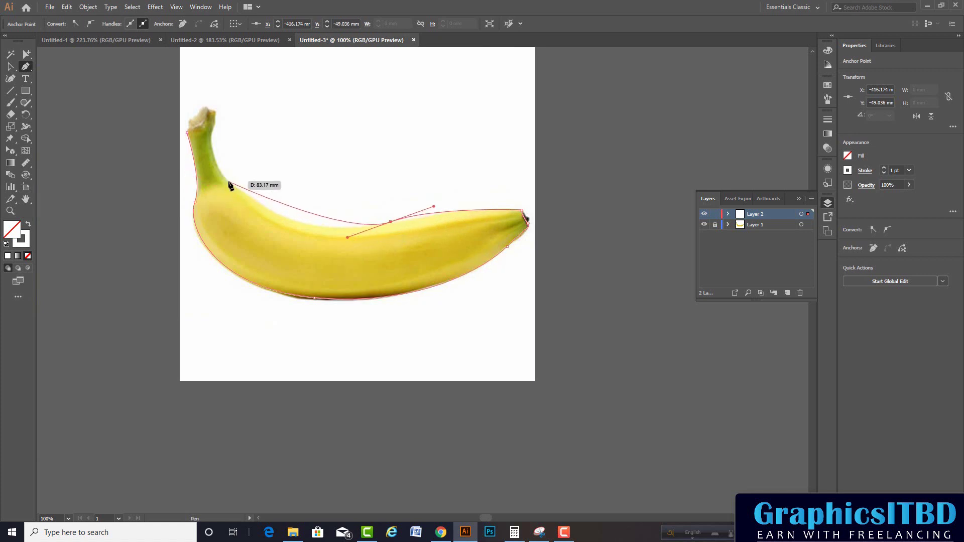
{"action": "left_click_drag", "start_coordinate": [231, 184], "coordinate": [196, 152]}
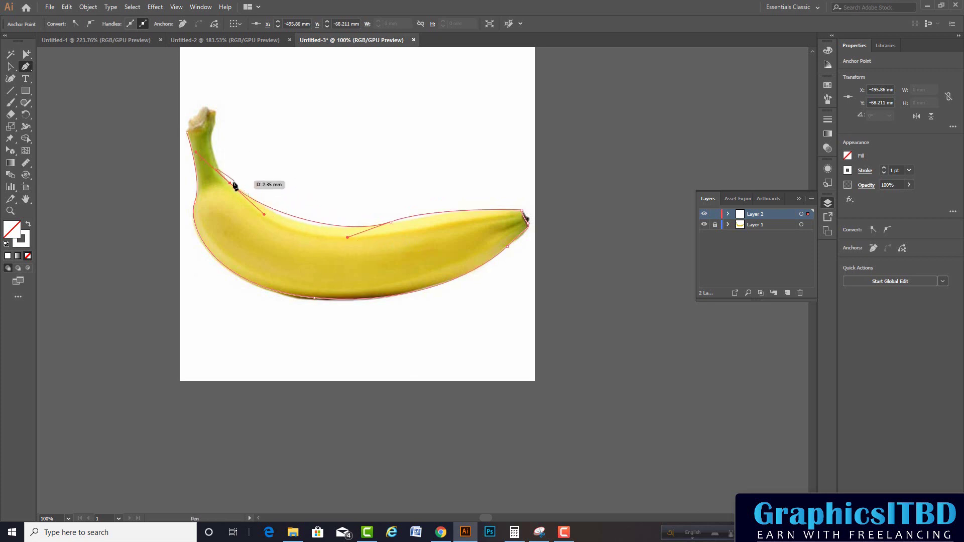
{"action": "scroll", "coordinate": [234, 184], "scroll_direction": "up", "scroll_amount": 2}
{"action": "scroll", "coordinate": [217, 111], "scroll_direction": "up", "scroll_amount": 5}
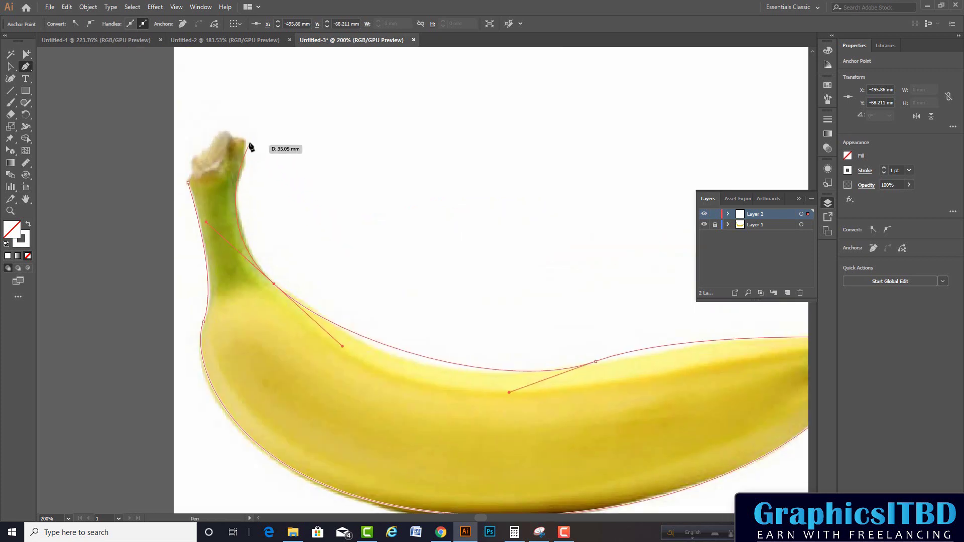
{"action": "left_click_drag", "start_coordinate": [246, 138], "coordinate": [211, 149]}
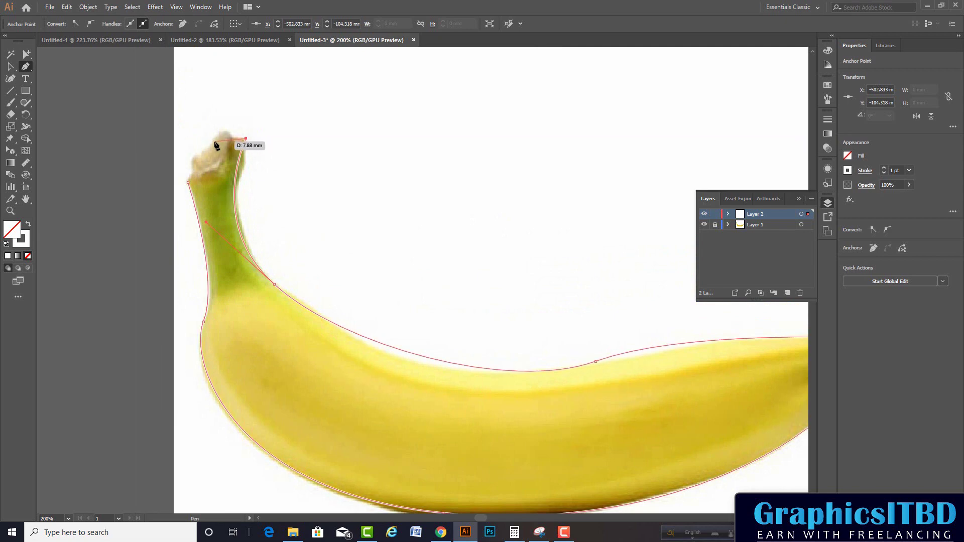
{"action": "left_click_drag", "start_coordinate": [188, 181], "coordinate": [191, 184]}
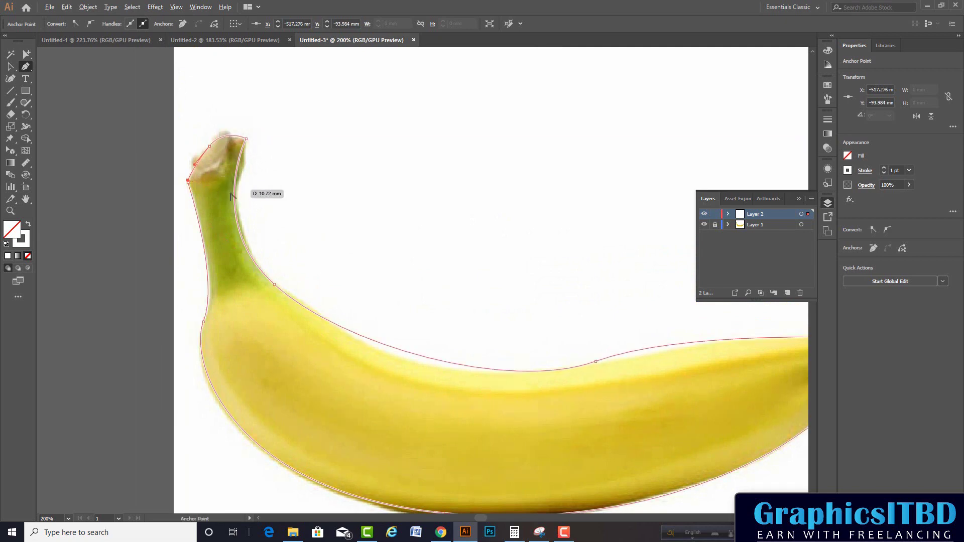
{"action": "scroll", "coordinate": [231, 189], "scroll_direction": "down", "scroll_amount": 3}
Step: Select the banana outline, remove its stroke, and fill it red, briefly trying yellow first
{"action": "left_click", "coordinate": [11, 67]}
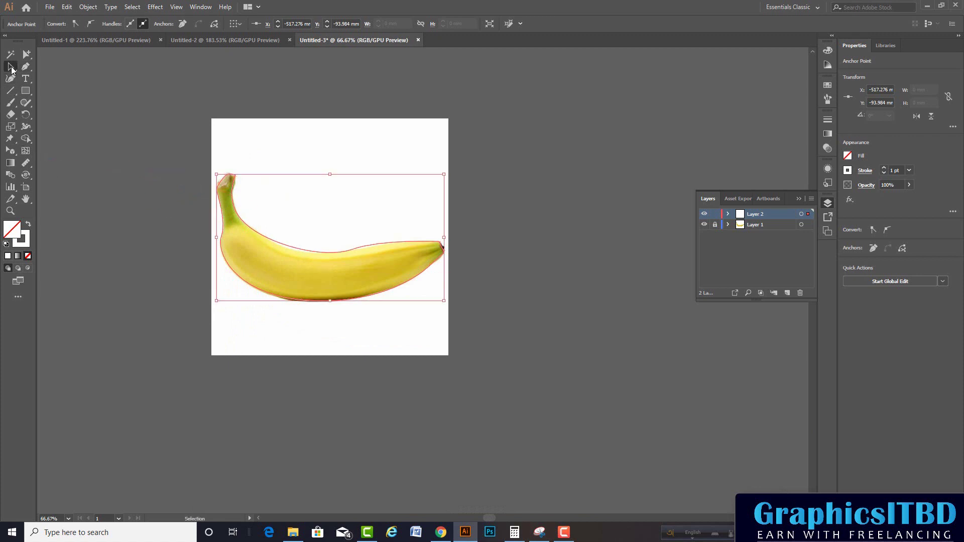
{"action": "left_click", "coordinate": [29, 226]}
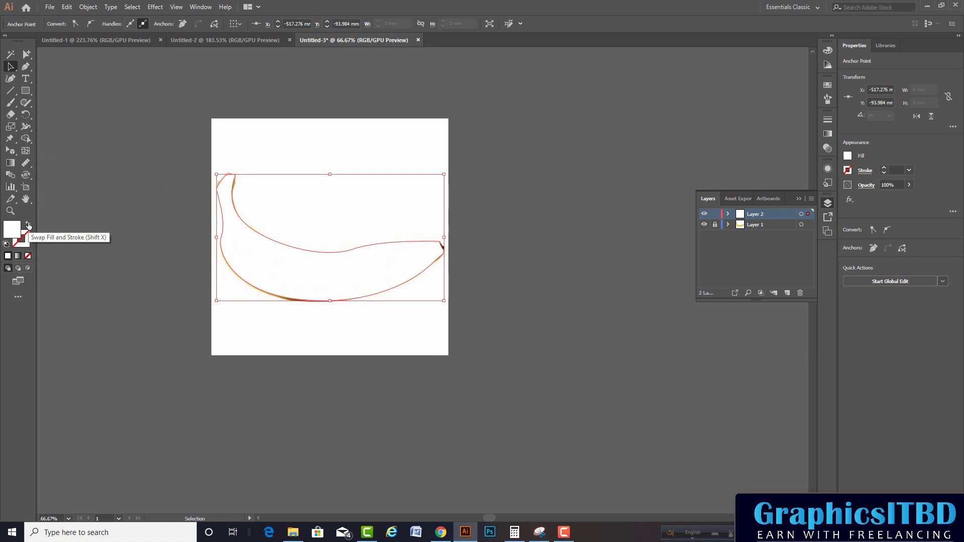
{"action": "left_click", "coordinate": [382, 264]}
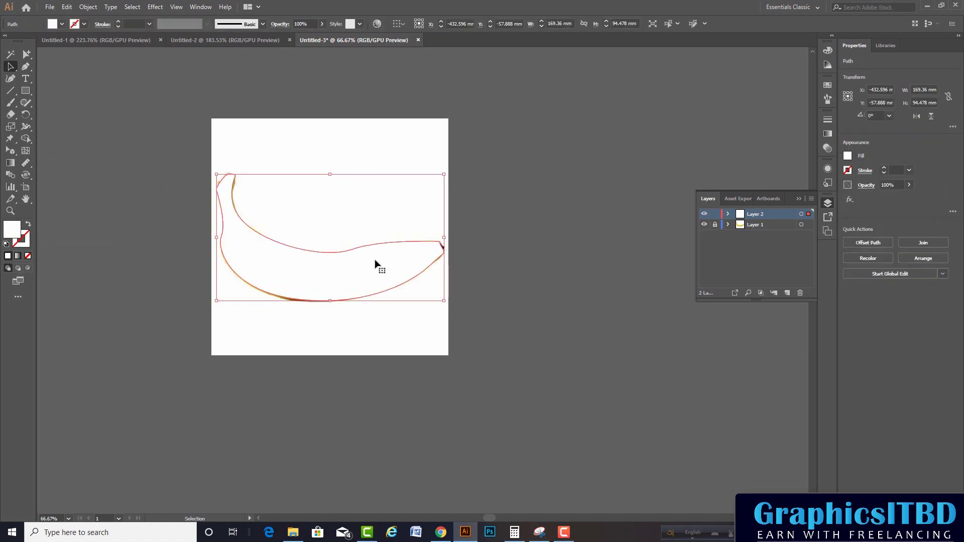
{"action": "scroll", "coordinate": [374, 265], "scroll_direction": "down", "scroll_amount": 1}
{"action": "scroll", "coordinate": [459, 275], "scroll_direction": "up", "scroll_amount": 1}
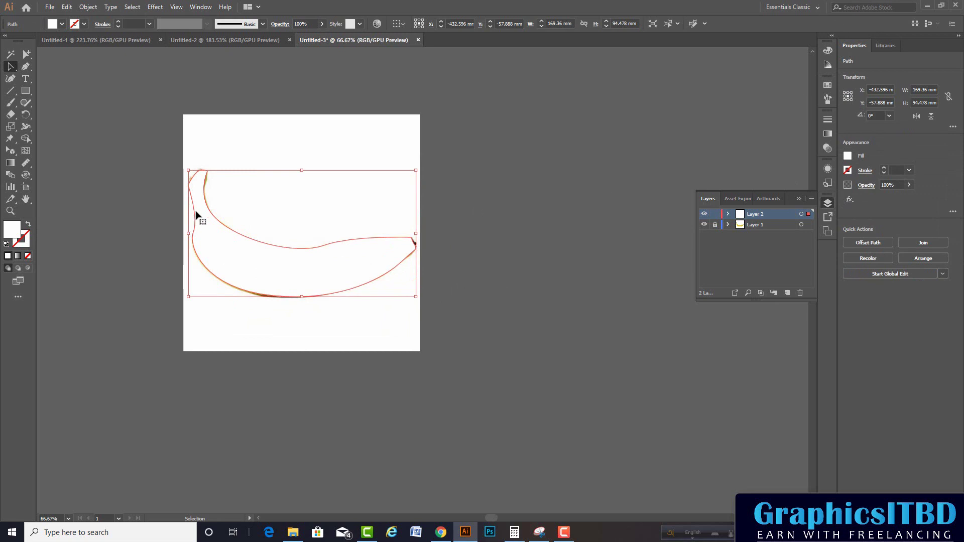
{"action": "left_click", "coordinate": [63, 24]}
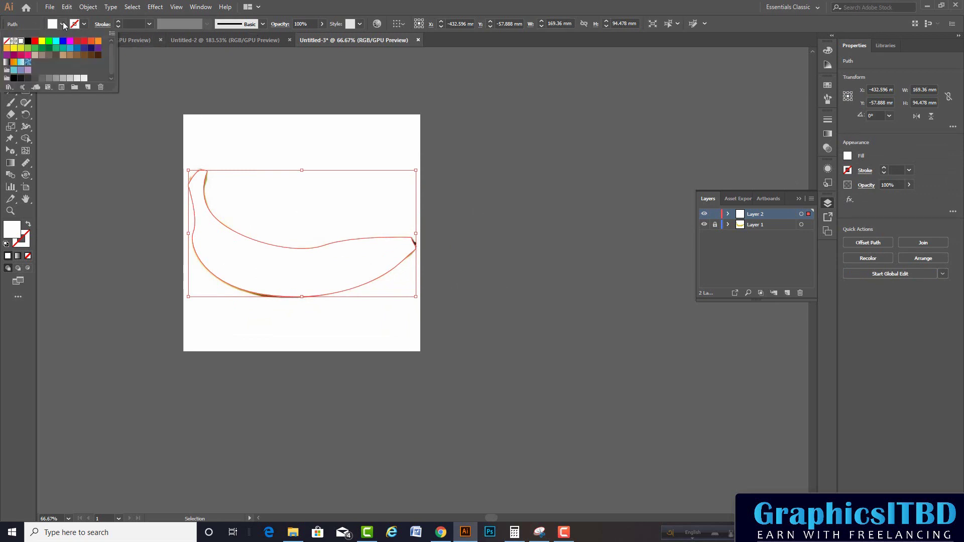
{"action": "left_click", "coordinate": [42, 41]}
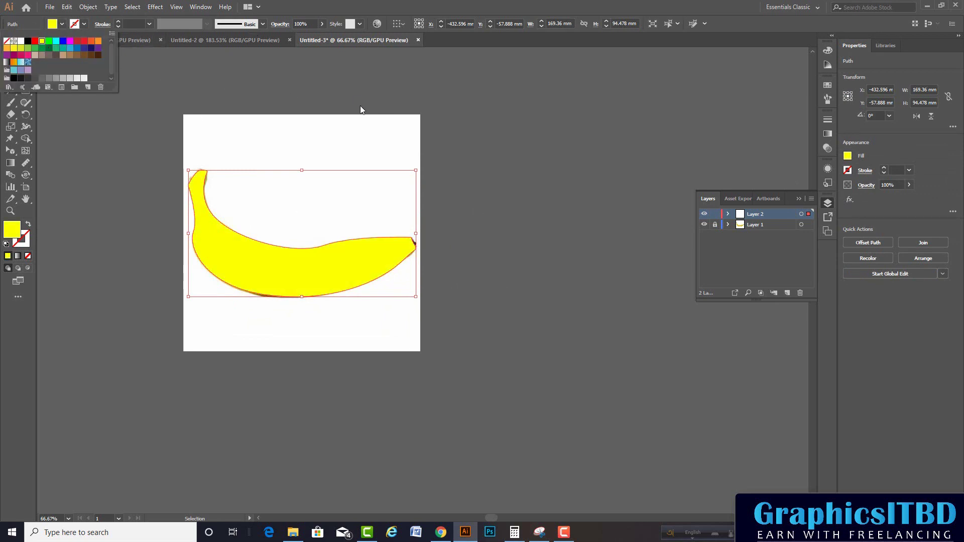
{"action": "left_click", "coordinate": [76, 41]}
{"action": "left_click", "coordinate": [323, 115]}
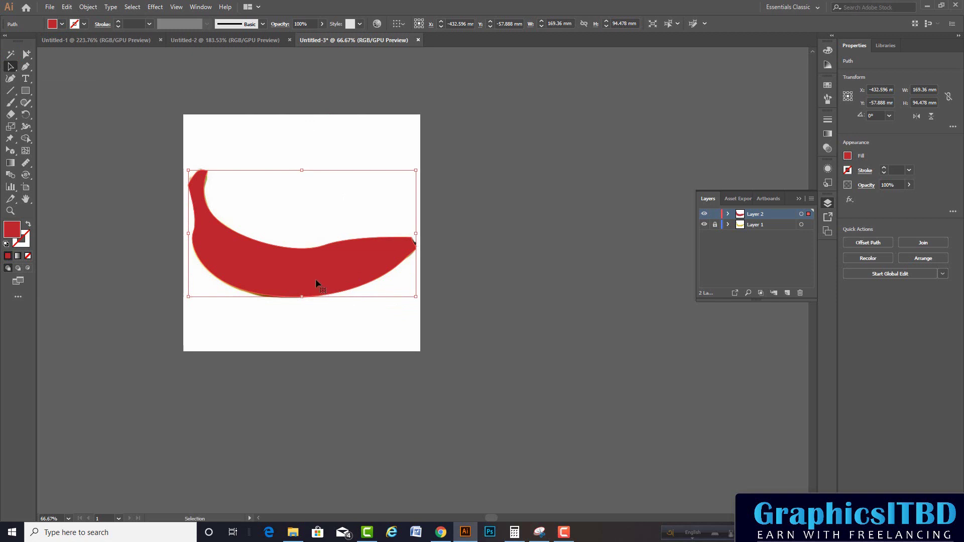
{"action": "scroll", "coordinate": [315, 279], "scroll_direction": "up", "scroll_amount": 1}
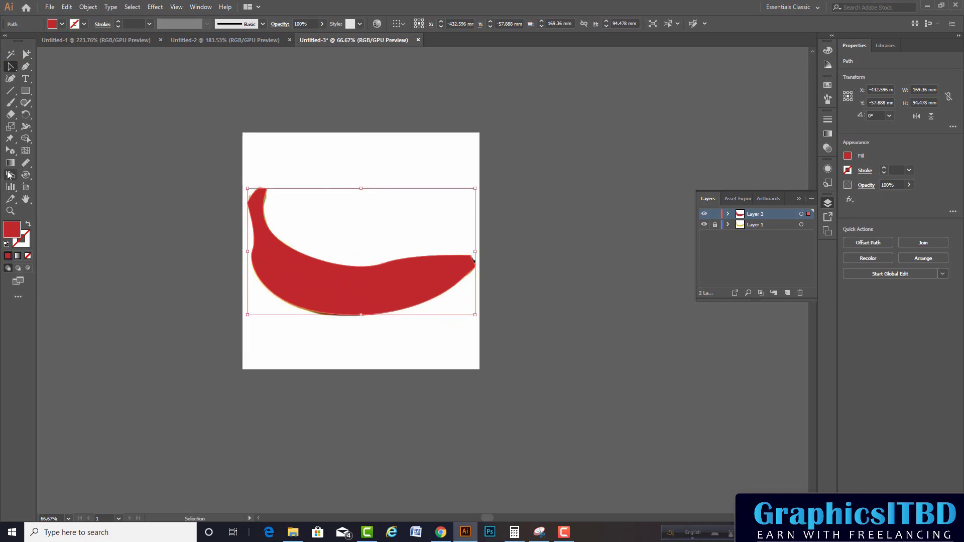
Step: Convert the banana to a gradient mesh with the Mesh Tool and add several crosswise lines near the tip
{"action": "left_click", "coordinate": [29, 151]}
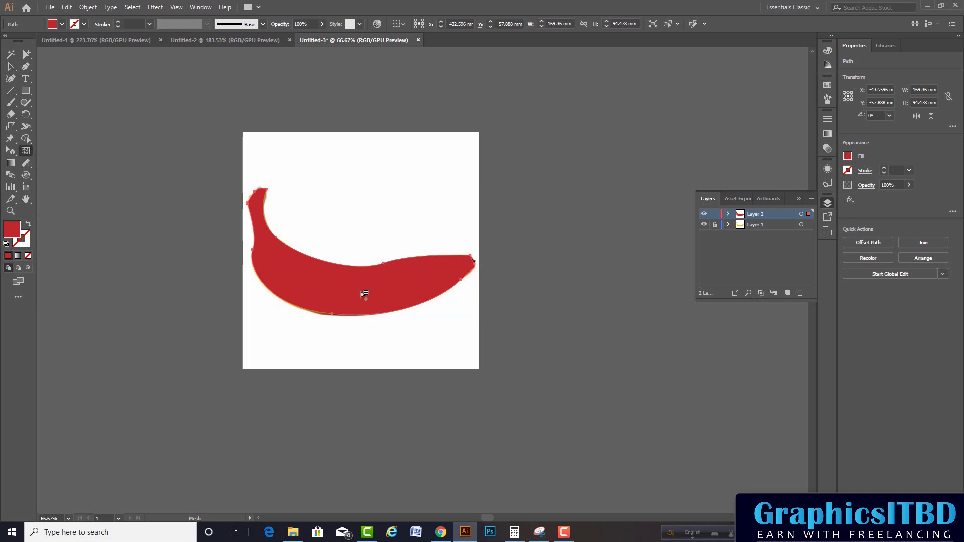
{"action": "scroll", "coordinate": [466, 284], "scroll_direction": "up", "scroll_amount": 2}
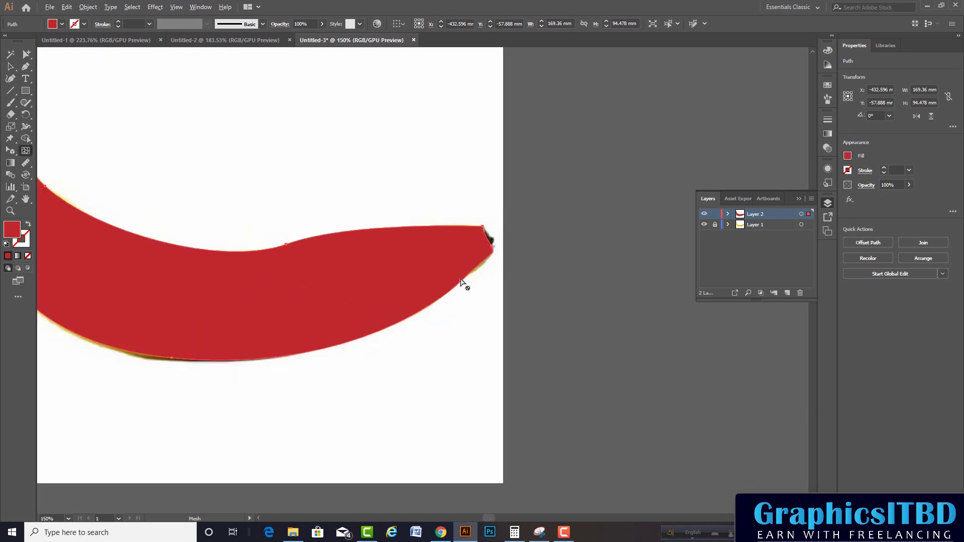
{"action": "scroll", "coordinate": [464, 282], "scroll_direction": "up", "scroll_amount": 1}
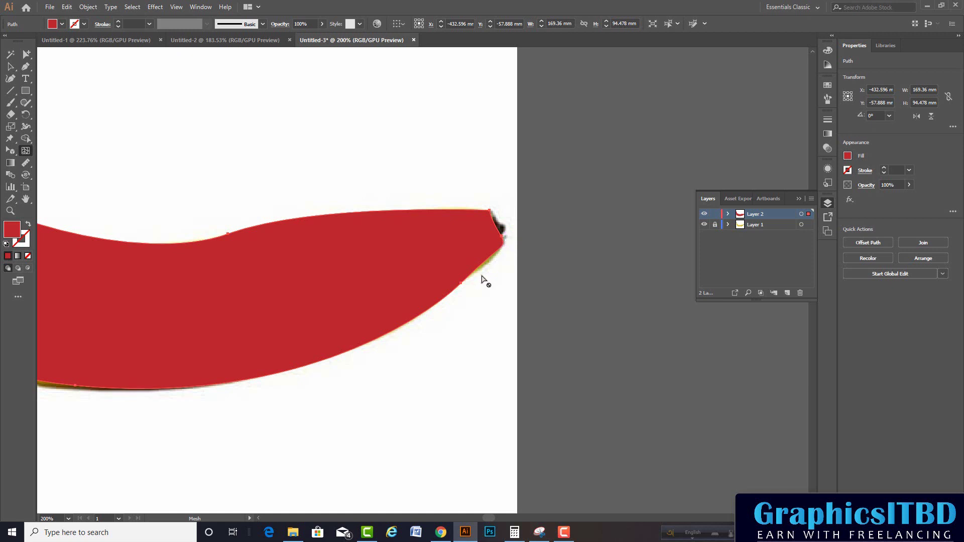
{"action": "left_click", "coordinate": [504, 237]}
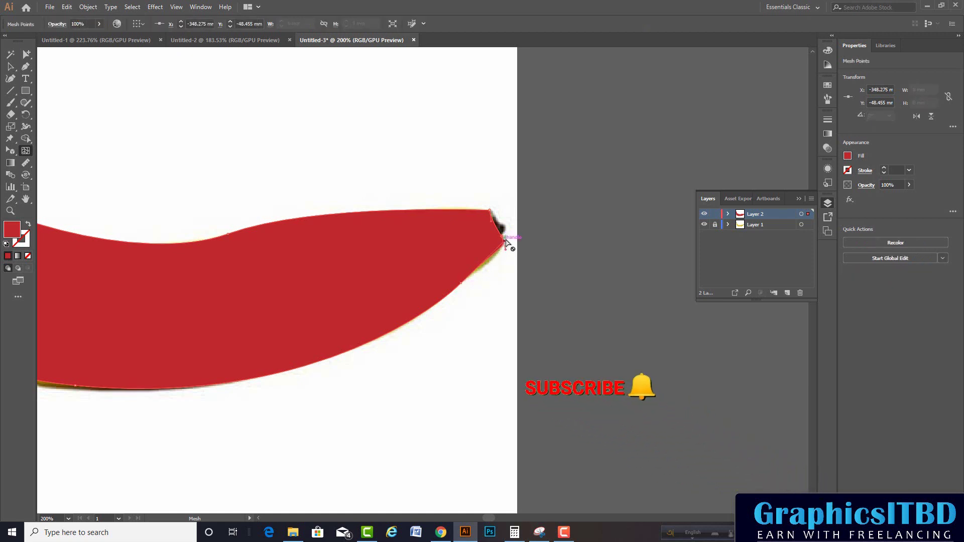
{"action": "scroll", "coordinate": [502, 240], "scroll_direction": "down", "scroll_amount": 2}
{"action": "scroll", "coordinate": [498, 246], "scroll_direction": "down", "scroll_amount": 2}
{"action": "scroll", "coordinate": [477, 261], "scroll_direction": "up", "scroll_amount": 4}
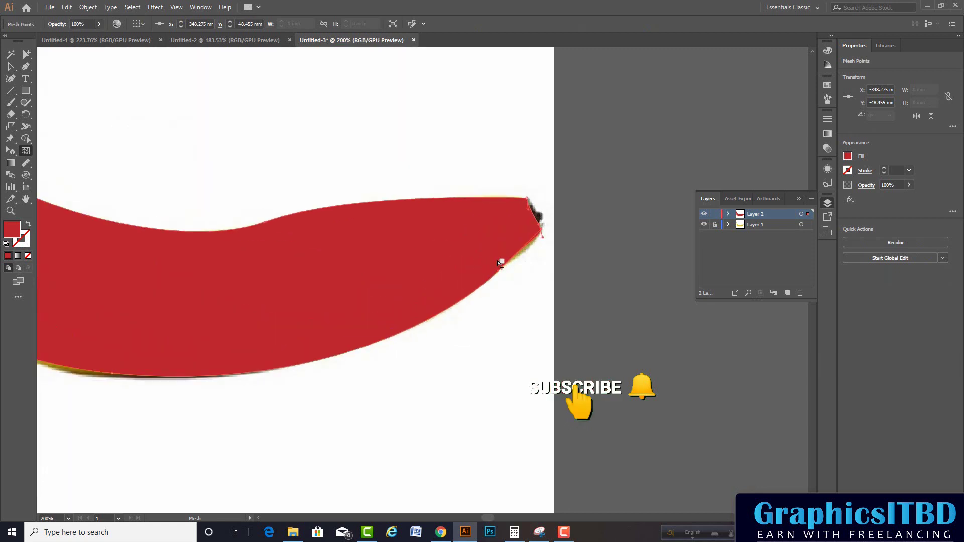
{"action": "scroll", "coordinate": [512, 245], "scroll_direction": "up", "scroll_amount": 1}
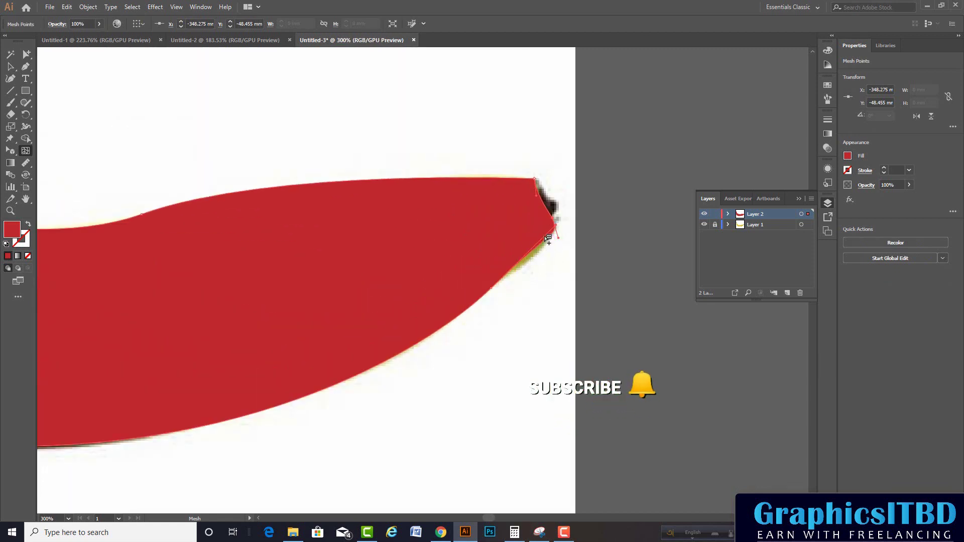
{"action": "left_click", "coordinate": [541, 247]}
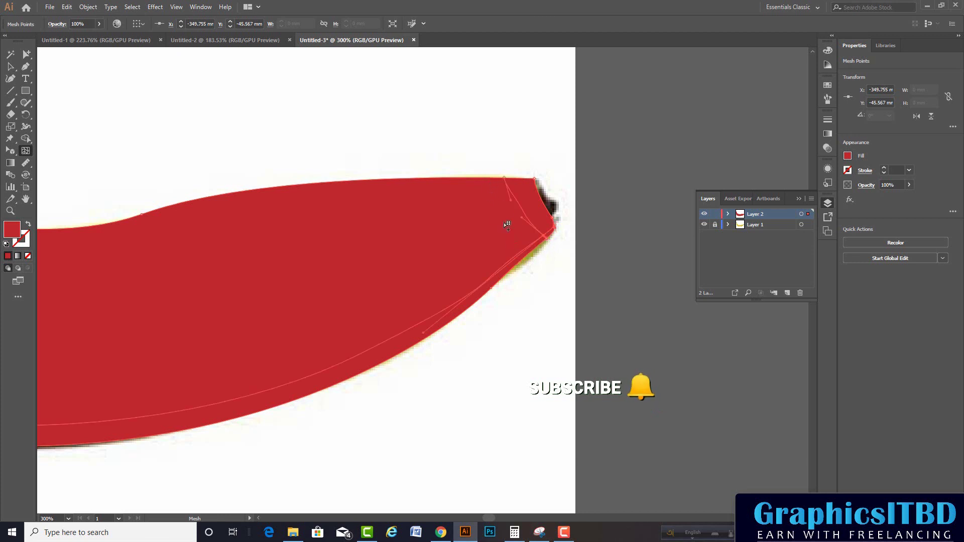
{"action": "left_click", "coordinate": [534, 256]}
{"action": "left_click_drag", "start_coordinate": [533, 256], "coordinate": [591, 214]}
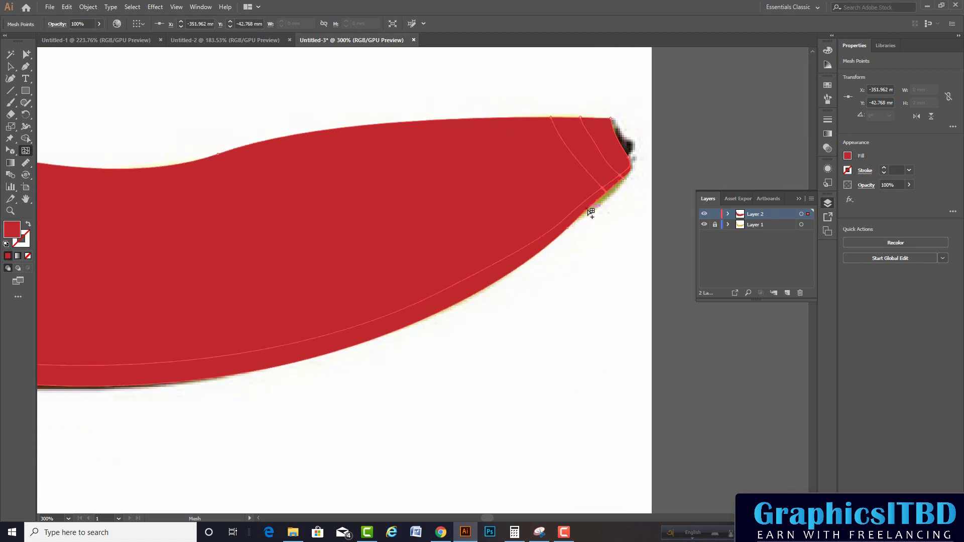
{"action": "left_click", "coordinate": [584, 206]}
{"action": "left_click", "coordinate": [551, 233]}
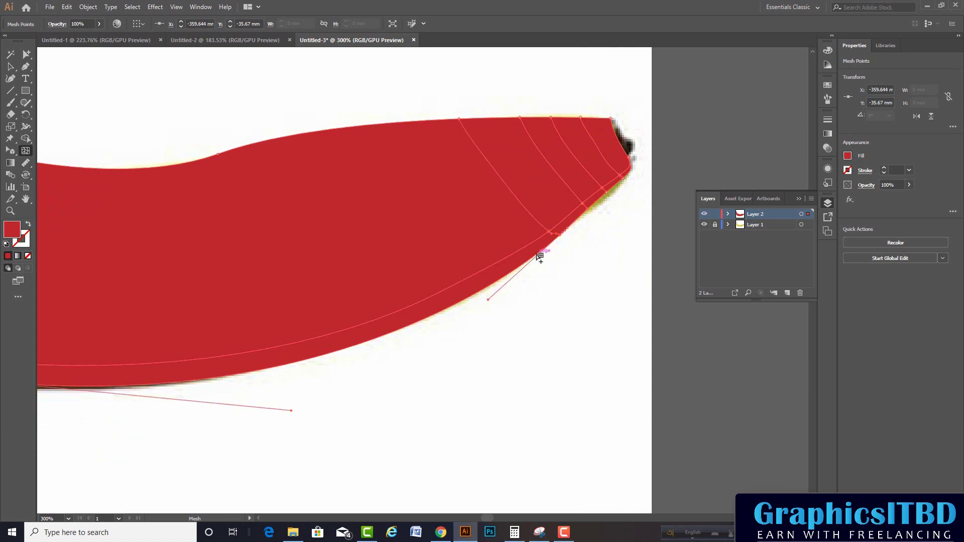
{"action": "left_click", "coordinate": [505, 261]}
Step: Add more crosswise mesh lines through the middle toward the banana's left end
{"action": "key", "text": "ctrl+equal"}
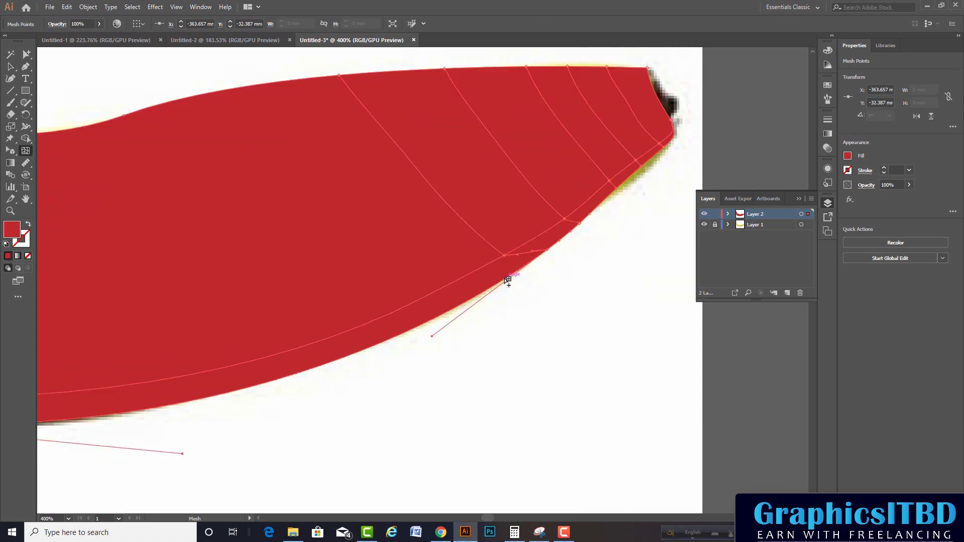
{"action": "left_click", "coordinate": [504, 285]}
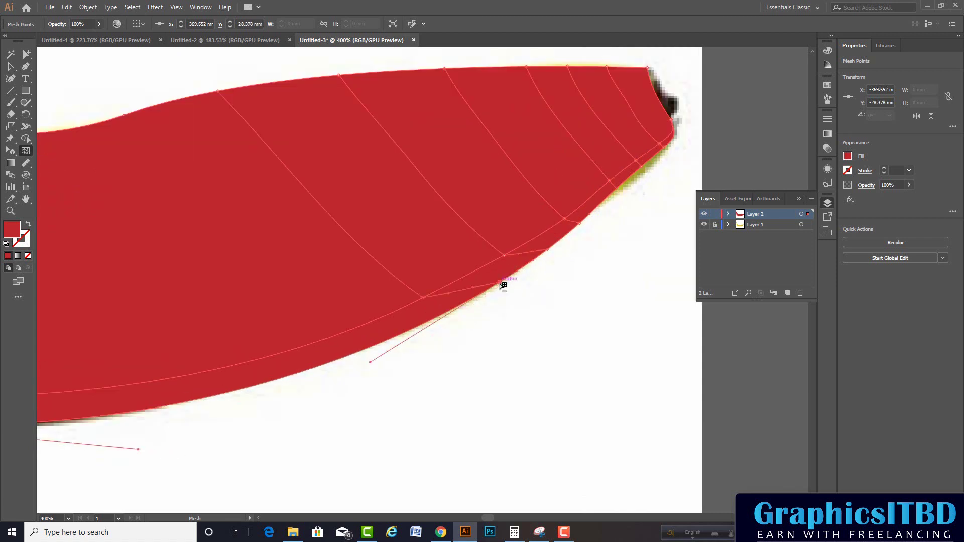
{"action": "key", "text": "ctrl+minus"}
{"action": "key", "text": "ctrl+minus"}
{"action": "left_click", "coordinate": [477, 269]}
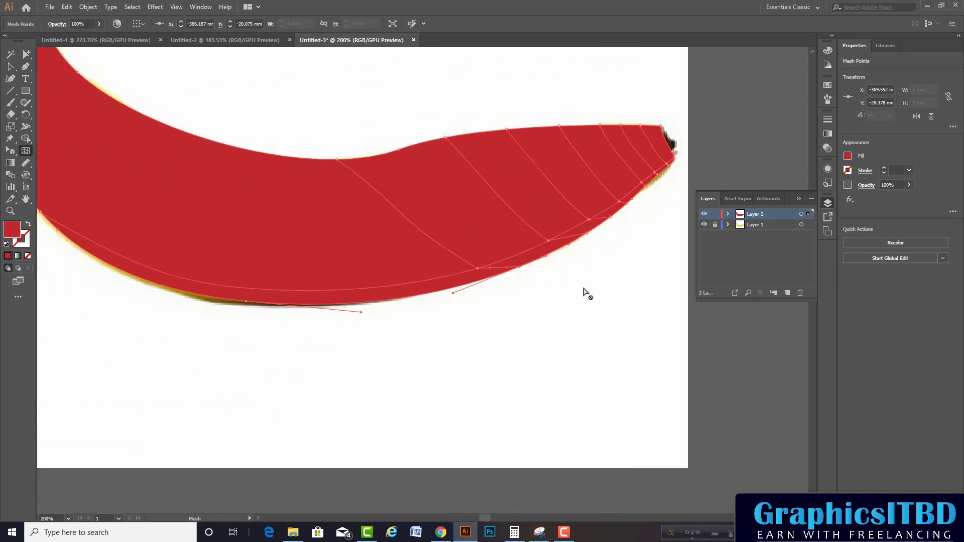
{"action": "left_click_drag", "start_coordinate": [407, 289], "coordinate": [510, 281]}
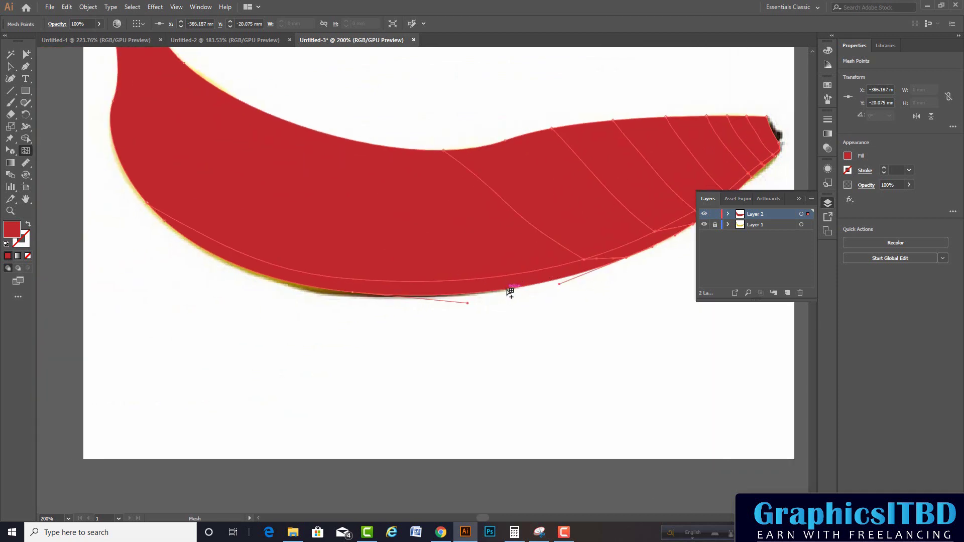
{"action": "left_click", "coordinate": [458, 293]}
{"action": "left_click", "coordinate": [387, 295]}
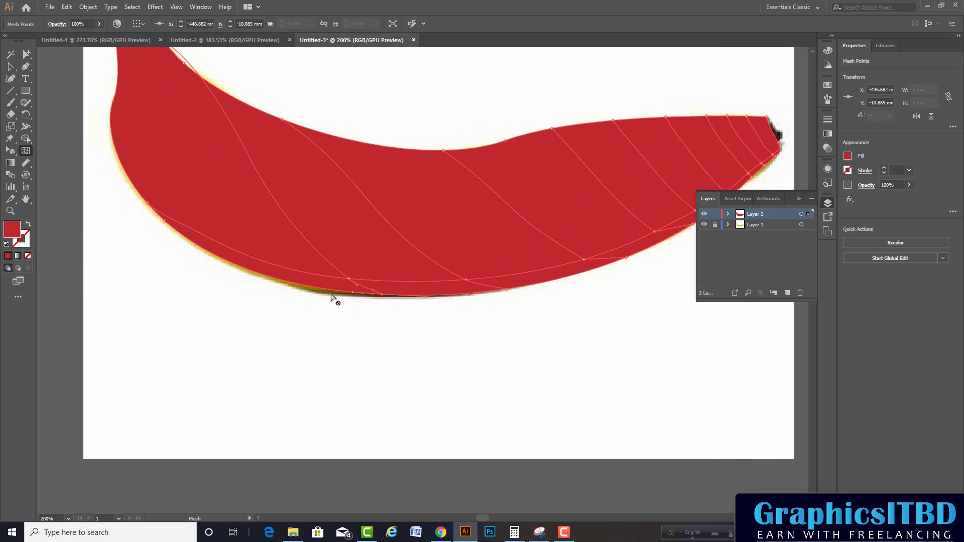
{"action": "left_click_drag", "start_coordinate": [296, 285], "coordinate": [371, 319]}
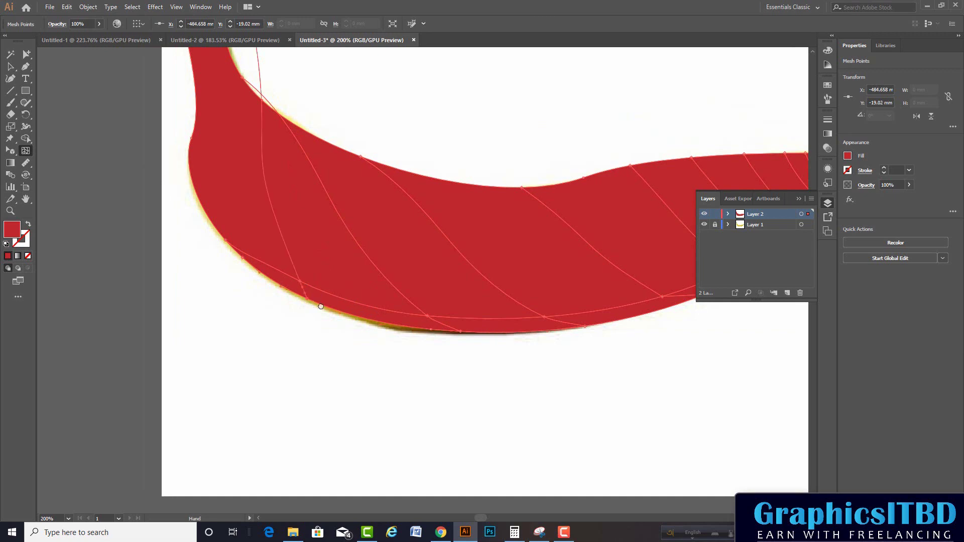
{"action": "key", "text": "ctrl+minus"}
{"action": "key", "text": "ctrl+minus"}
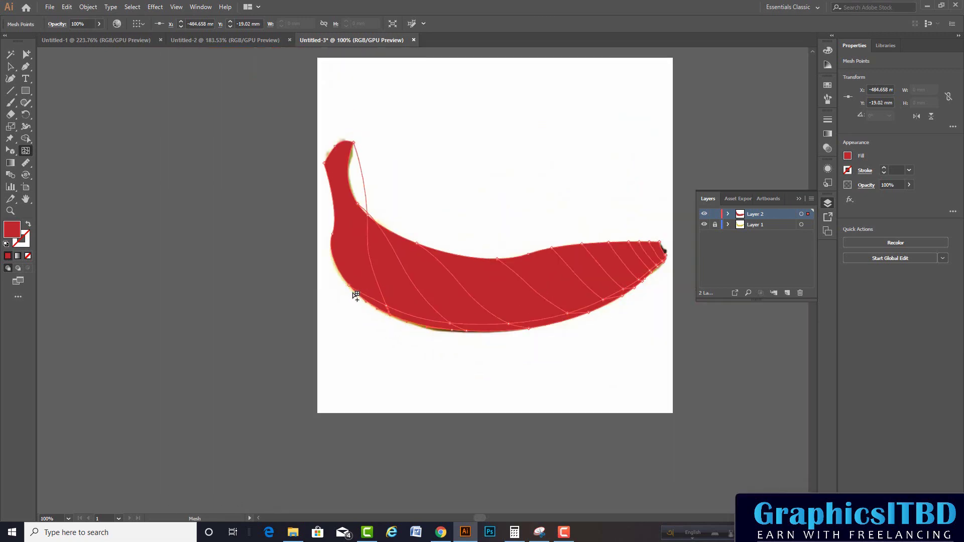
{"action": "scroll", "coordinate": [353, 242], "scroll_direction": "up", "scroll_amount": 2}
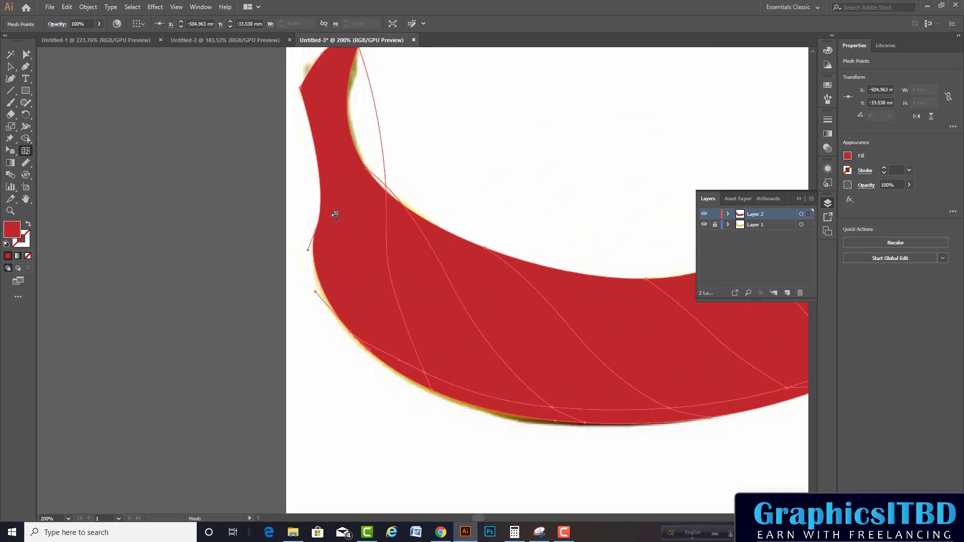
Step: Pull up a left-edge mesh point and add lengthwise mesh lines along the body
{"action": "left_click", "coordinate": [320, 273]}
{"action": "scroll", "coordinate": [321, 251], "scroll_direction": "down", "scroll_amount": 1}
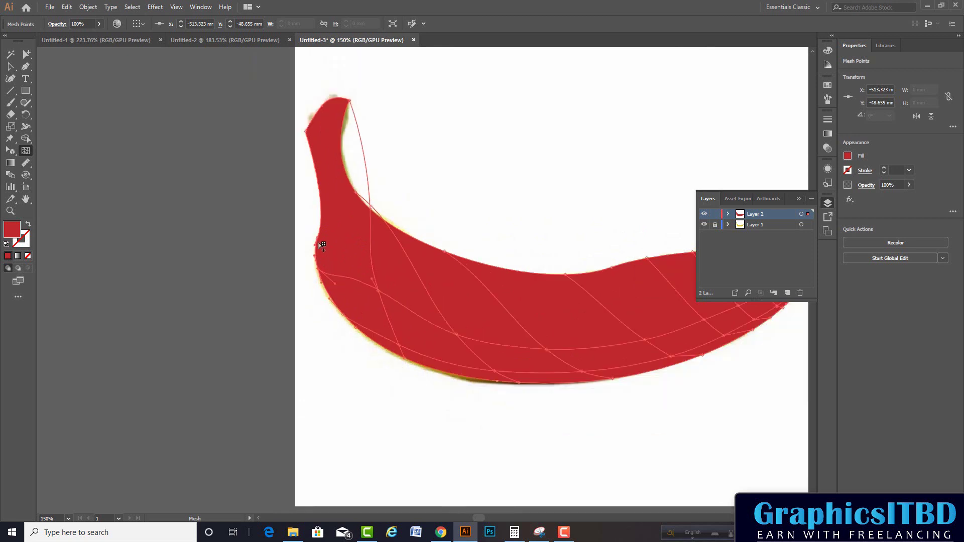
{"action": "mouse_move", "coordinate": [320, 236]}
{"action": "left_mouse_down"}
{"action": "mouse_move", "coordinate": [321, 204]}
{"action": "mouse_move", "coordinate": [318, 252]}
{"action": "left_mouse_up"}
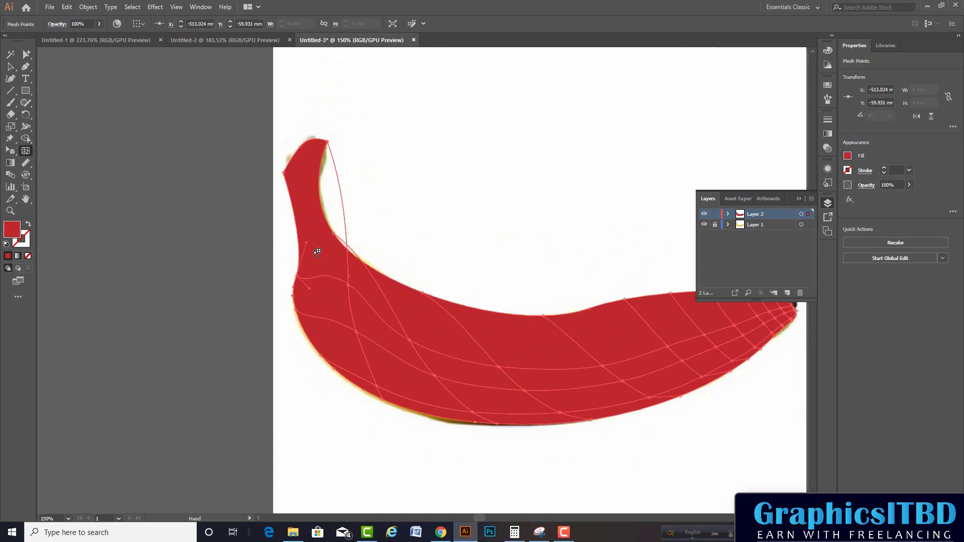
{"action": "left_click", "coordinate": [299, 221]}
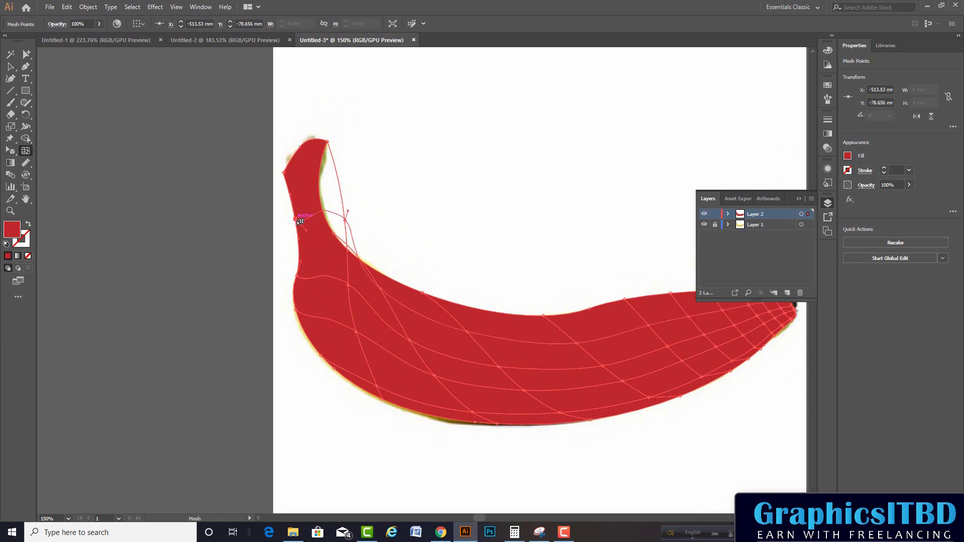
{"action": "left_click", "coordinate": [285, 171]}
Step: Scroll around the canvas to inspect the finished red mesh over the banana
{"action": "scroll", "coordinate": [402, 261], "scroll_direction": "down", "scroll_amount": 1}
{"action": "scroll", "coordinate": [397, 261], "scroll_direction": "down", "scroll_amount": 1}
{"action": "scroll", "coordinate": [551, 314], "scroll_direction": "up", "scroll_amount": 1}
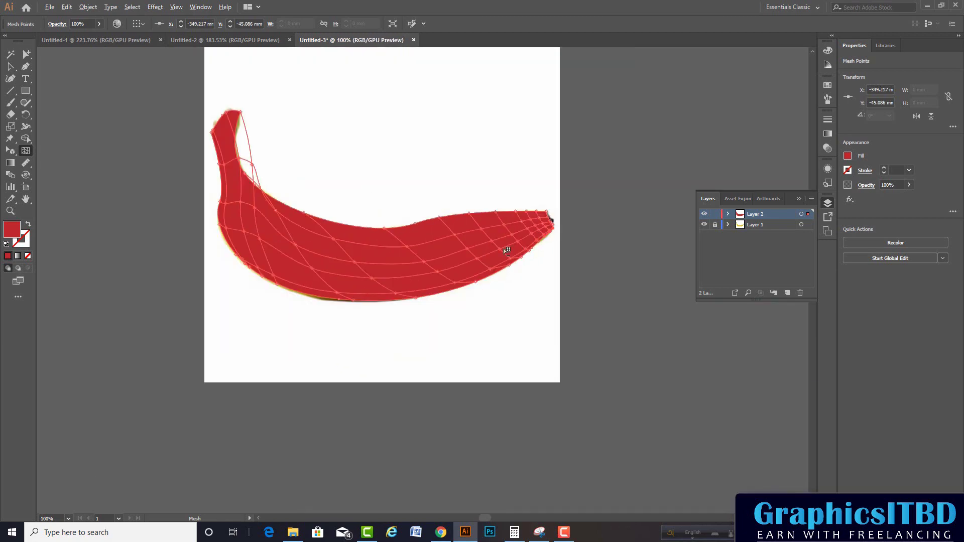
{"action": "scroll", "coordinate": [507, 250], "scroll_direction": "up", "scroll_amount": 1}
{"action": "scroll", "coordinate": [496, 252], "scroll_direction": "up", "scroll_amount": 1}
{"action": "scroll", "coordinate": [455, 232], "scroll_direction": "down", "scroll_amount": 2}
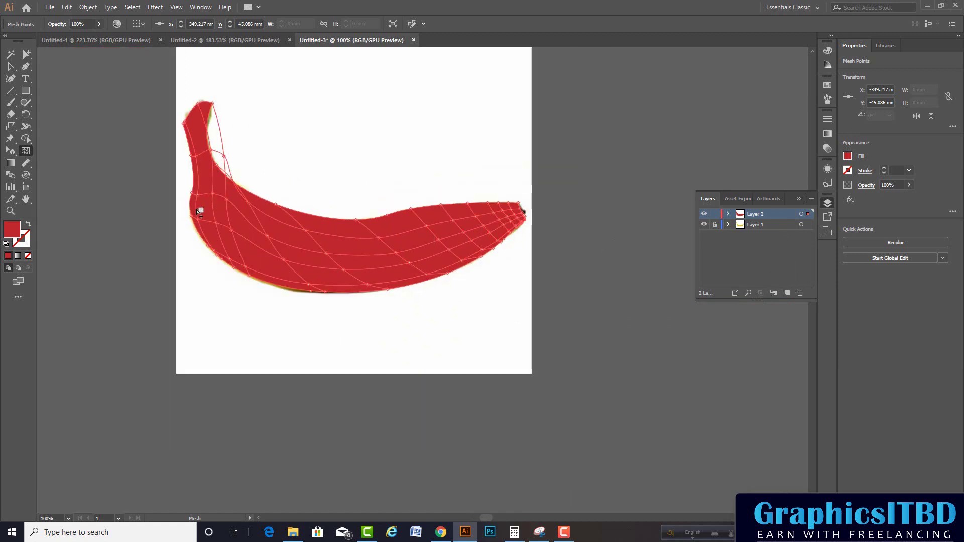
{"action": "scroll", "coordinate": [216, 207], "scroll_direction": "up", "scroll_amount": 2}
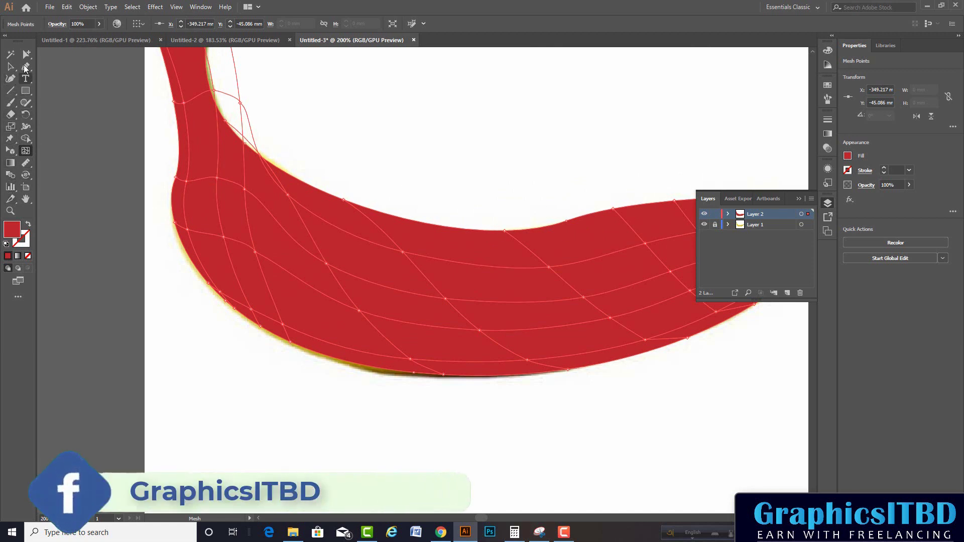
Step: Switch to the Direct Selection tool and zoom in on the banana tip
{"action": "left_click", "coordinate": [25, 67]}
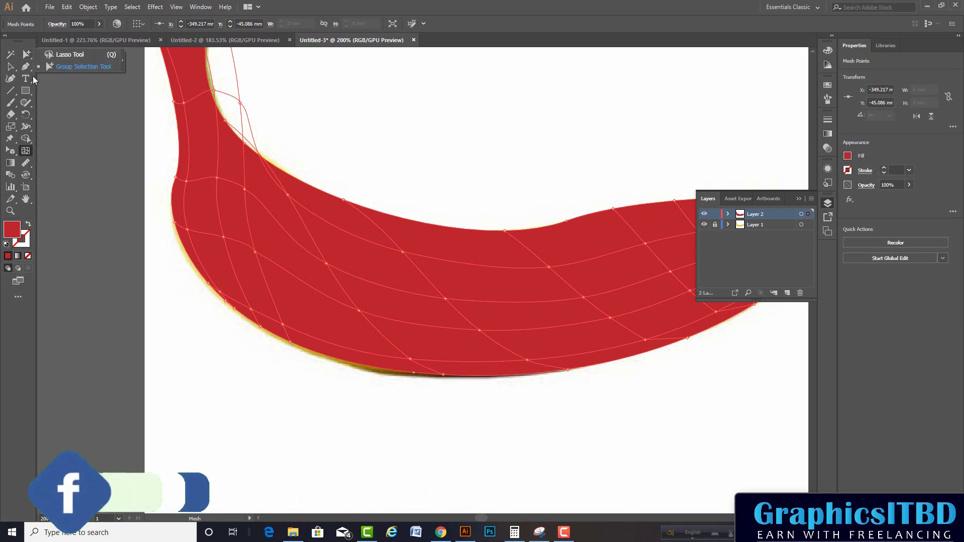
{"action": "left_click", "coordinate": [10, 66]}
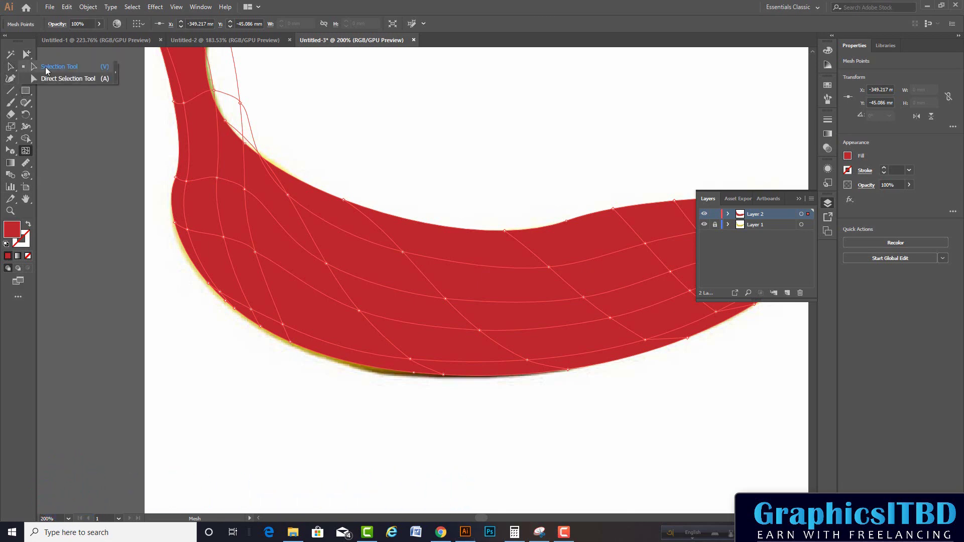
{"action": "left_click", "coordinate": [46, 70]}
{"action": "key", "text": "ctrl+plus"}
{"action": "key", "text": "ctrl+plus"}
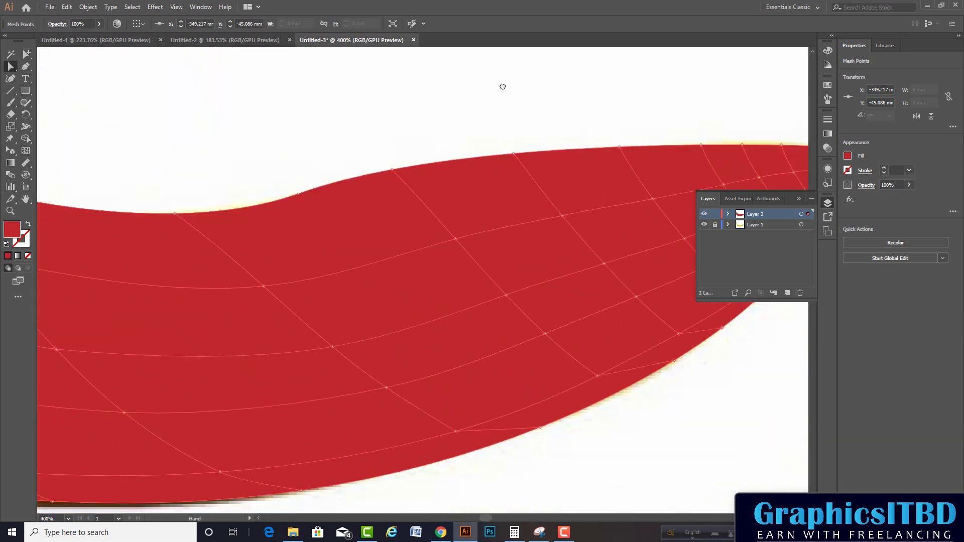
{"action": "scroll", "coordinate": [503, 87], "scroll_direction": "right", "scroll_amount": 3}
{"action": "scroll", "coordinate": [420, 179], "scroll_direction": "right", "scroll_amount": 2}
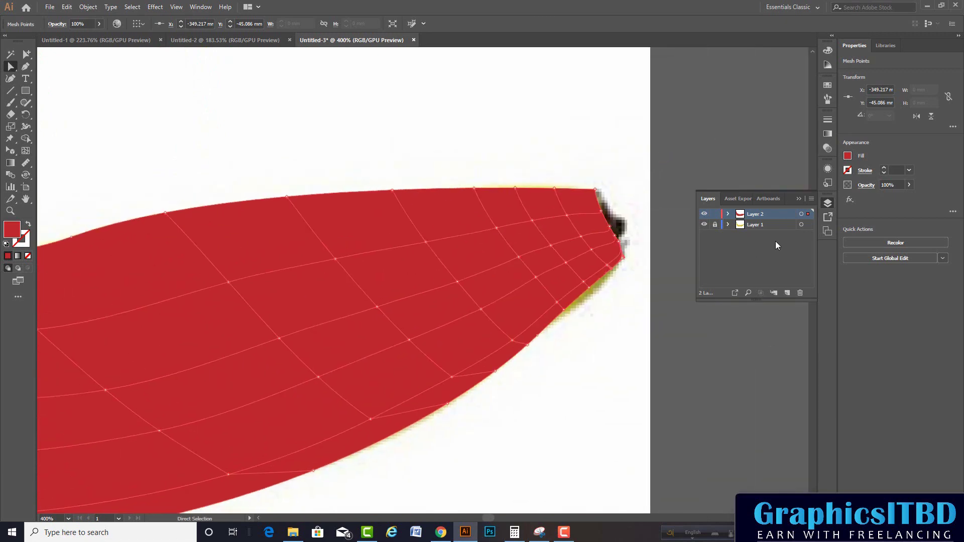
{"action": "scroll", "coordinate": [608, 211], "scroll_direction": "up", "scroll_amount": 1}
{"action": "scroll", "coordinate": [615, 220], "scroll_direction": "up", "scroll_amount": 1}
{"action": "scroll", "coordinate": [618, 216], "scroll_direction": "down", "scroll_amount": 1}
{"action": "scroll", "coordinate": [622, 210], "scroll_direction": "left", "scroll_amount": 2}
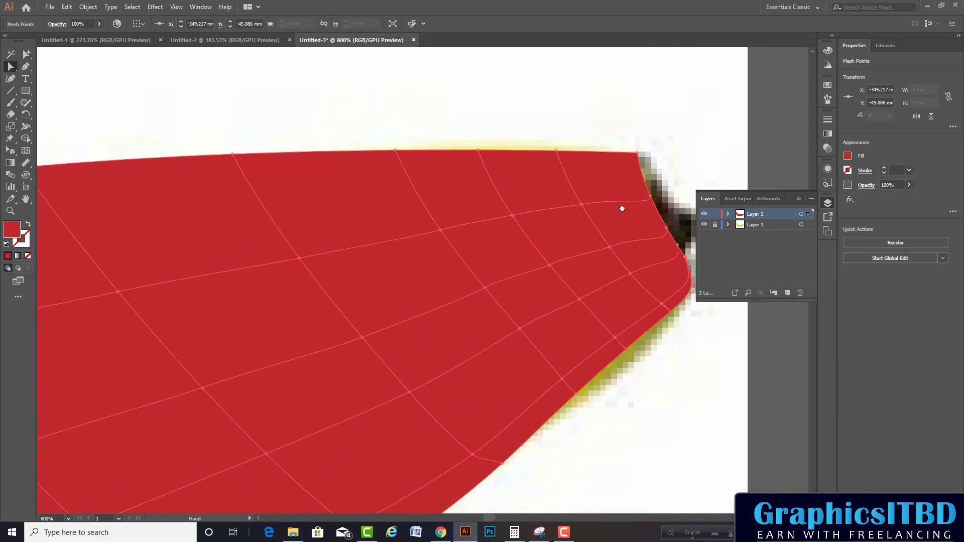
Step: Toggle the mesh layer's visibility to compare, then move Layer 2 below the photo layer
{"action": "left_click", "coordinate": [704, 214]}
{"action": "left_click", "coordinate": [704, 214]}
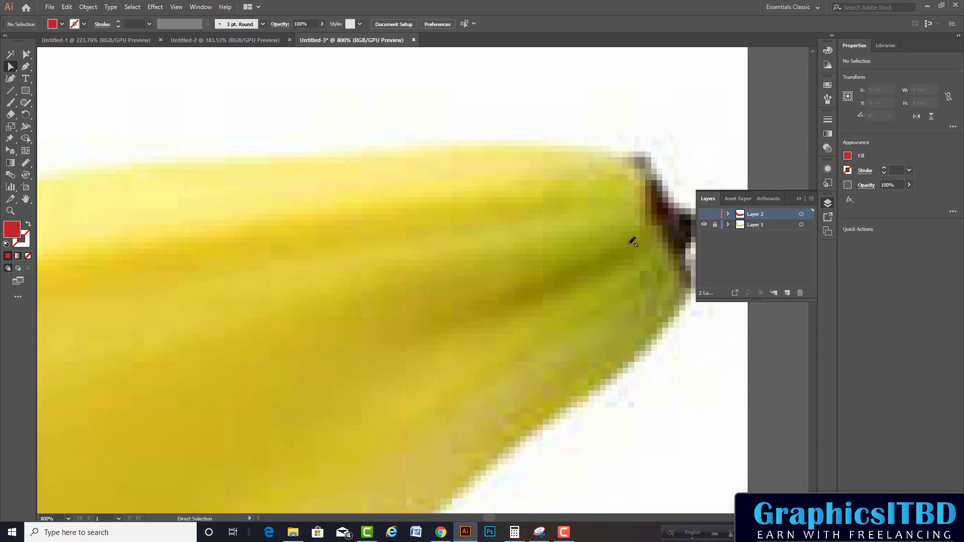
{"action": "left_click", "coordinate": [704, 214]}
{"action": "left_click", "coordinate": [537, 257]}
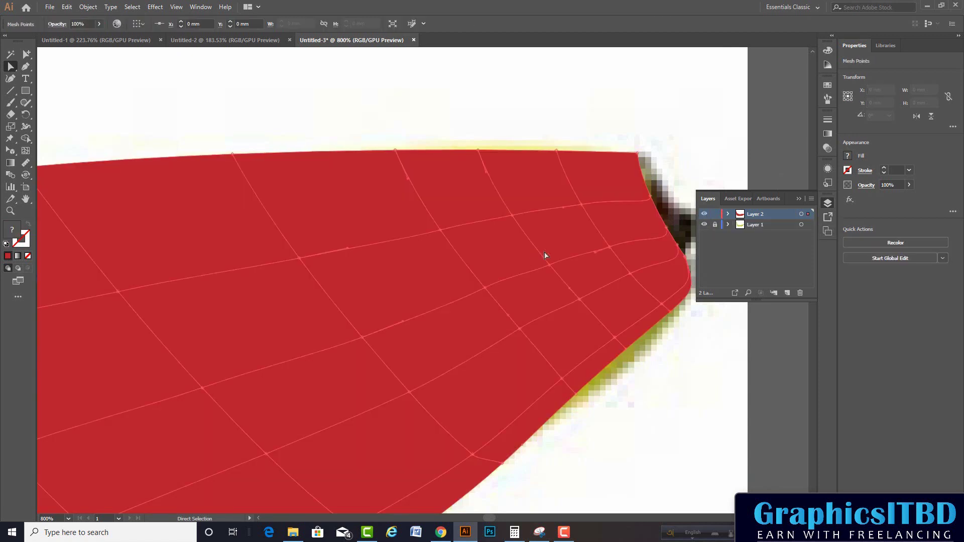
{"action": "scroll", "coordinate": [631, 162], "scroll_direction": "up", "scroll_amount": 2}
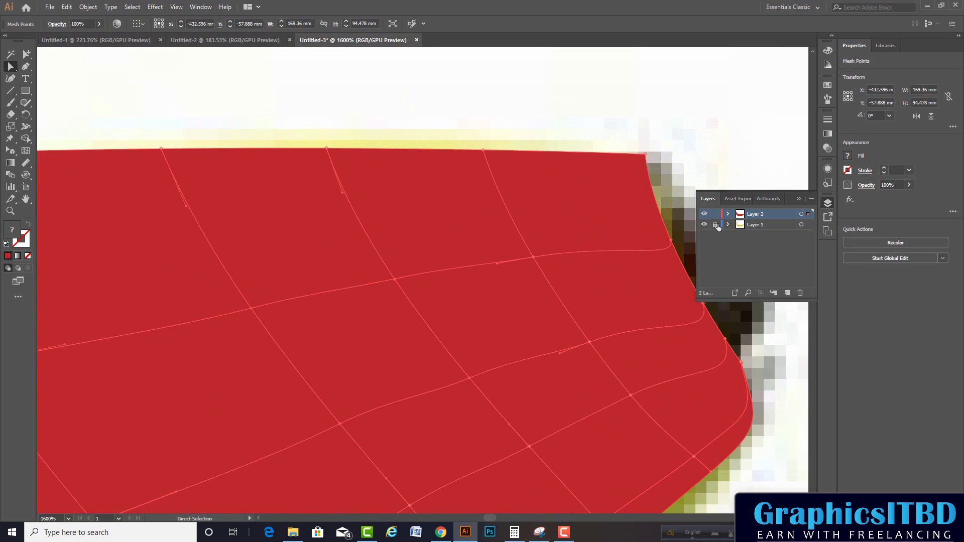
{"action": "left_click_drag", "start_coordinate": [761, 215], "coordinate": [760, 227]}
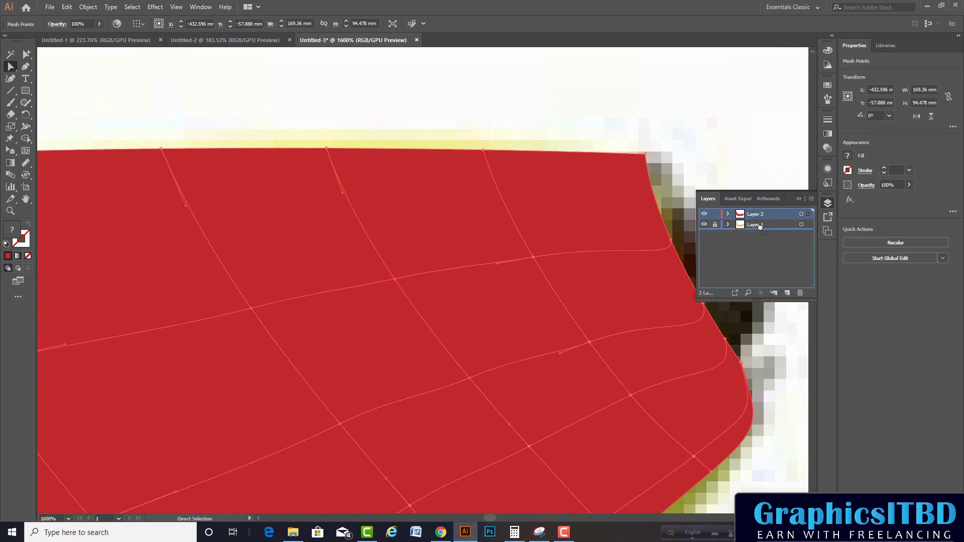
{"action": "scroll", "coordinate": [631, 202], "scroll_direction": "down", "scroll_amount": 1}
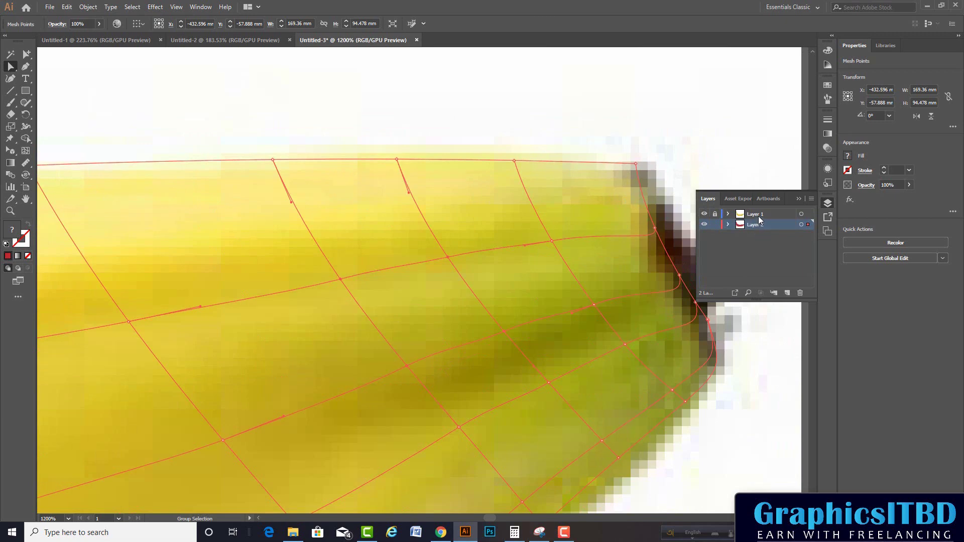
Step: Select mesh points at the banana tip and drag the right edge to hug the photo's outline
{"action": "left_click", "coordinate": [633, 165]}
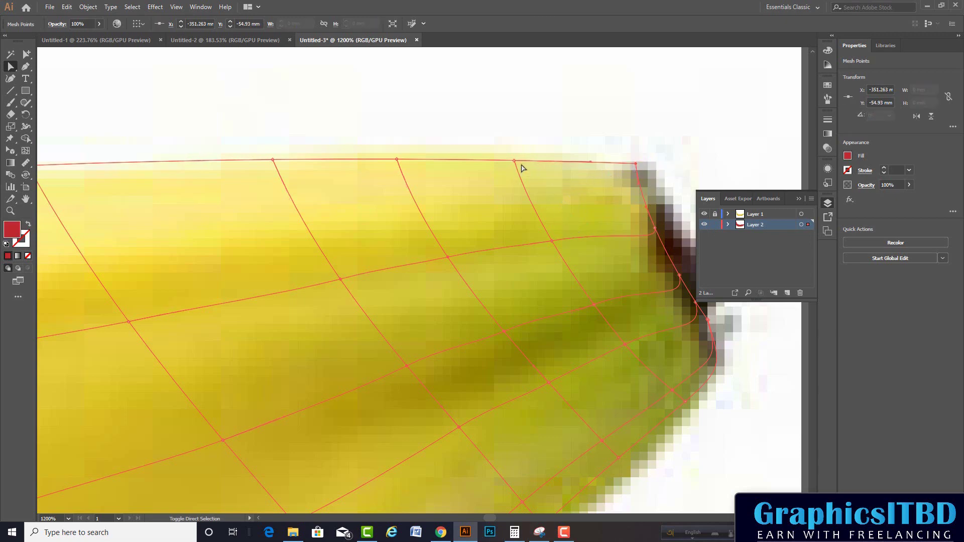
{"action": "left_click", "coordinate": [518, 164]}
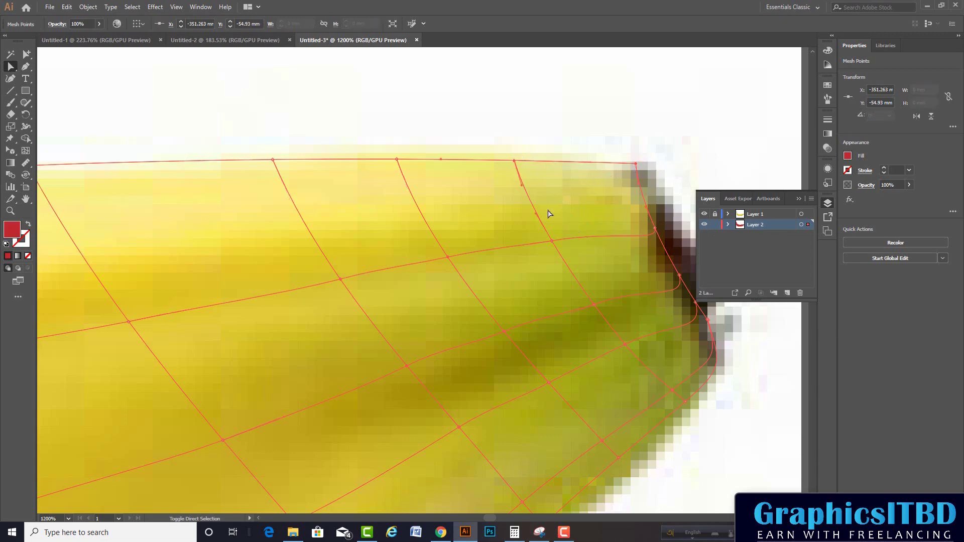
{"action": "left_click", "coordinate": [553, 242], "text": "shift"}
{"action": "left_click", "coordinate": [681, 277], "text": "shift"}
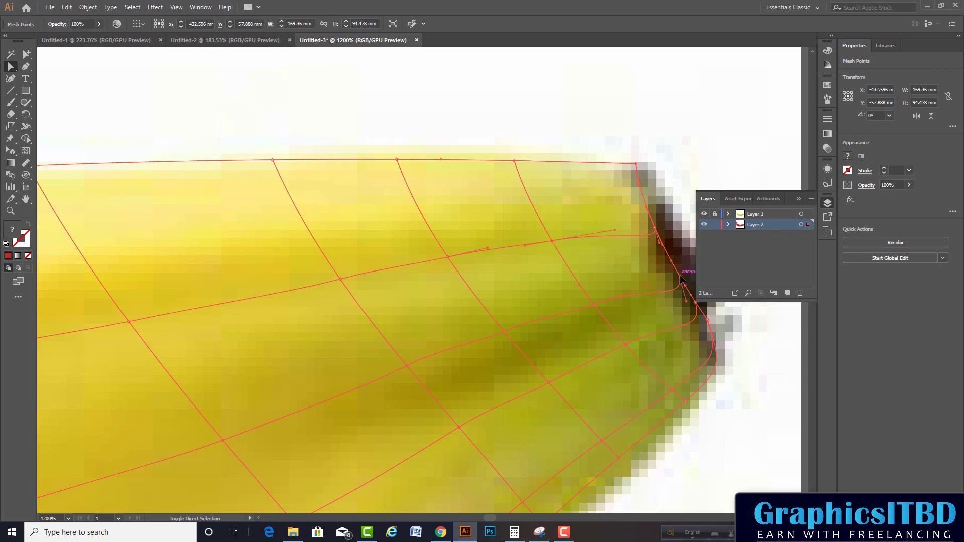
{"action": "left_click", "coordinate": [697, 303], "text": "shift"}
{"action": "left_click_drag", "start_coordinate": [708, 322], "coordinate": [710, 333]}
Step: Sample the photo's yellow-green onto the selected tip mesh points with the Eyedropper
{"action": "left_click", "coordinate": [11, 190]}
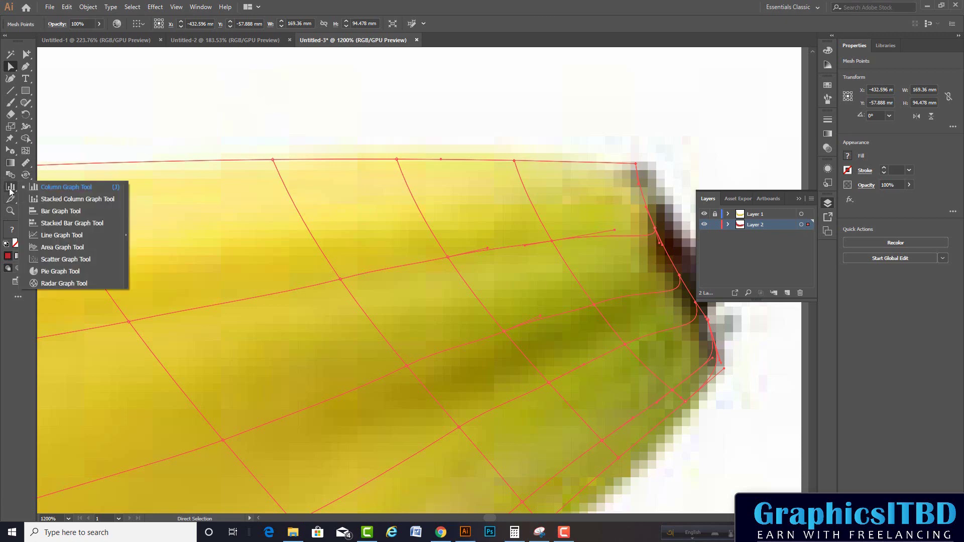
{"action": "left_click", "coordinate": [12, 167]}
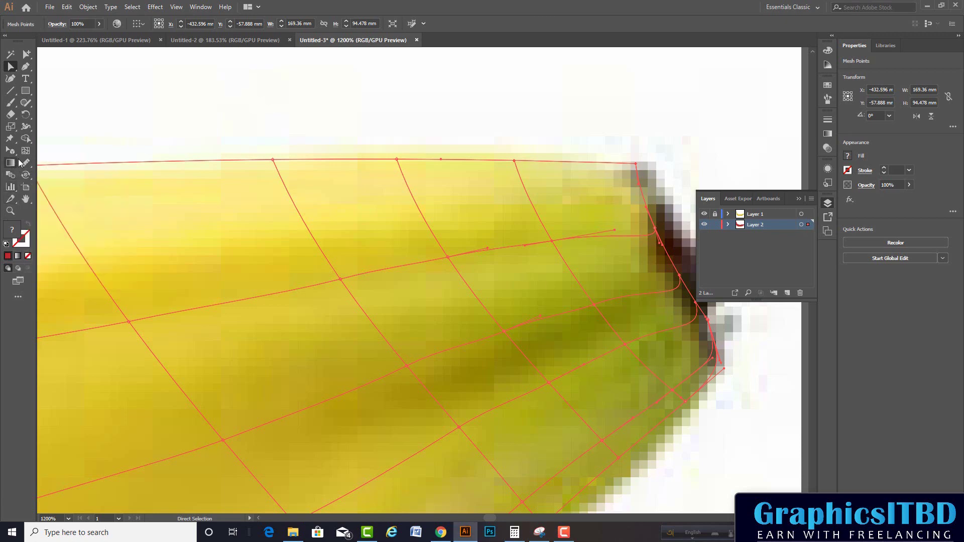
{"action": "left_click", "coordinate": [25, 163]}
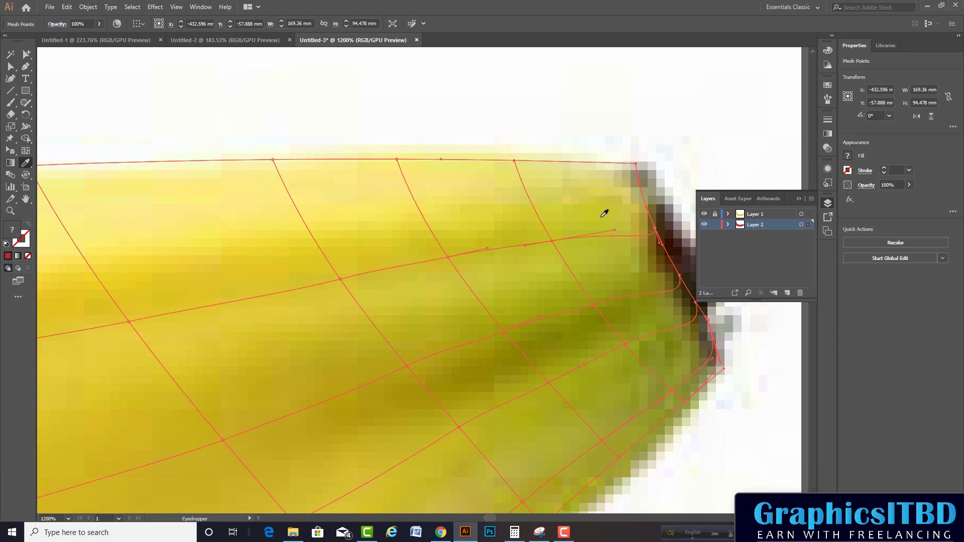
{"action": "scroll", "coordinate": [620, 244], "scroll_direction": "down", "scroll_amount": 2}
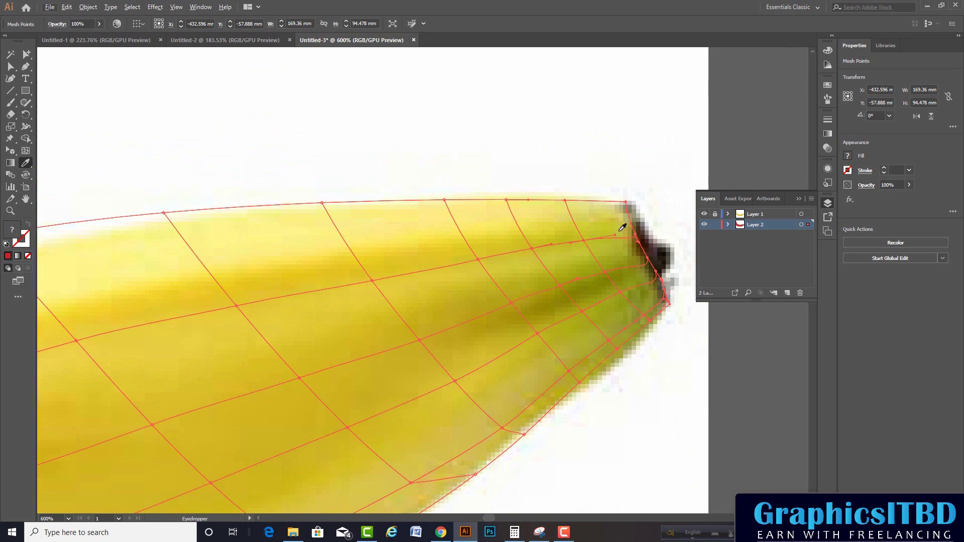
{"action": "left_click", "coordinate": [614, 231]}
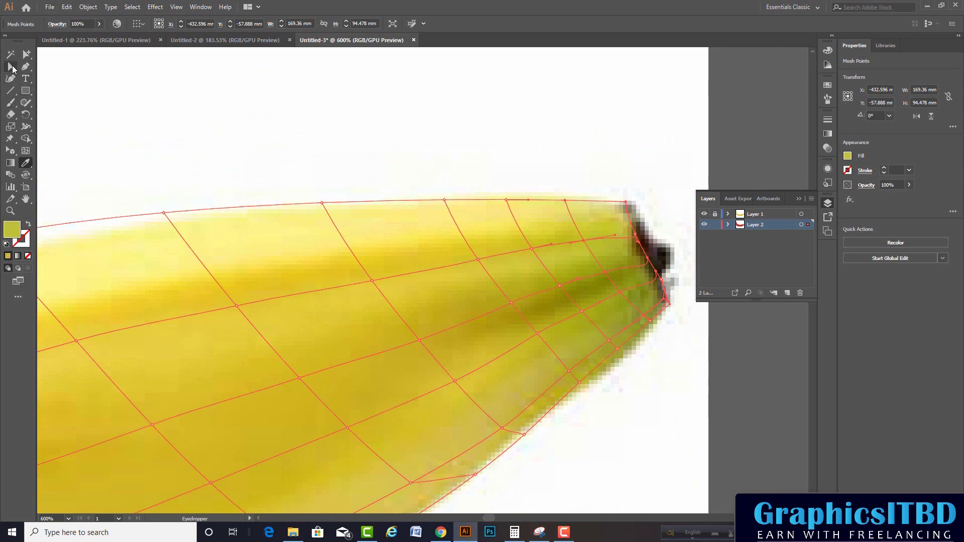
Step: Direct-select a set of mesh points across the top, interior and lower edge
{"action": "left_click_drag", "start_coordinate": [11, 66], "coordinate": [32, 68]}
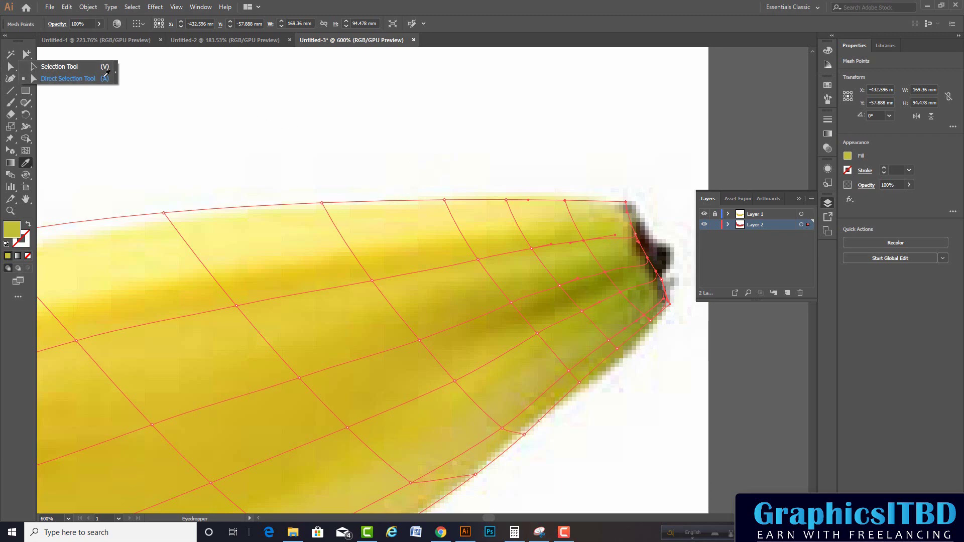
{"action": "left_click", "coordinate": [34, 77]}
{"action": "scroll", "coordinate": [594, 208], "scroll_direction": "up", "scroll_amount": 2}
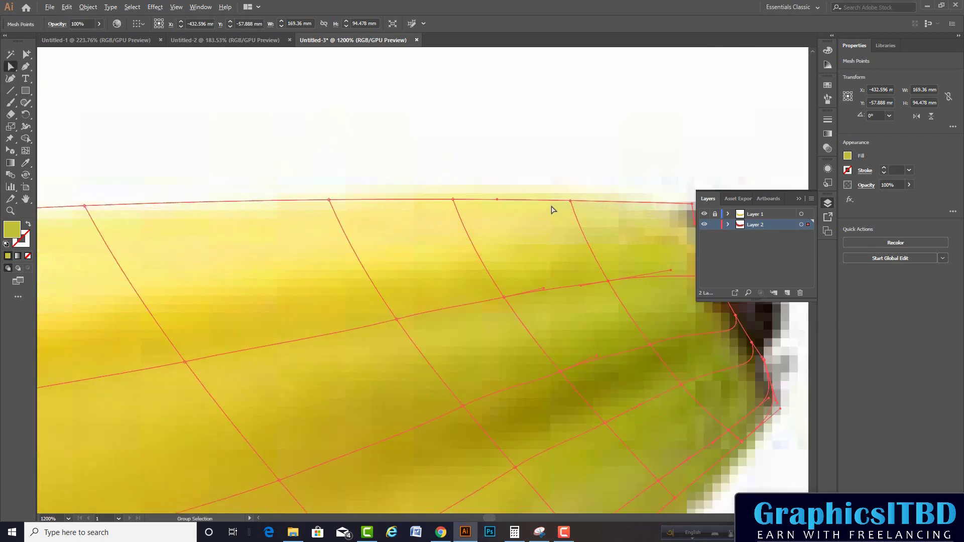
{"action": "left_click", "coordinate": [454, 200]}
{"action": "left_click_drag", "start_coordinate": [512, 257], "coordinate": [495, 186]}
{"action": "left_click", "coordinate": [486, 227]}
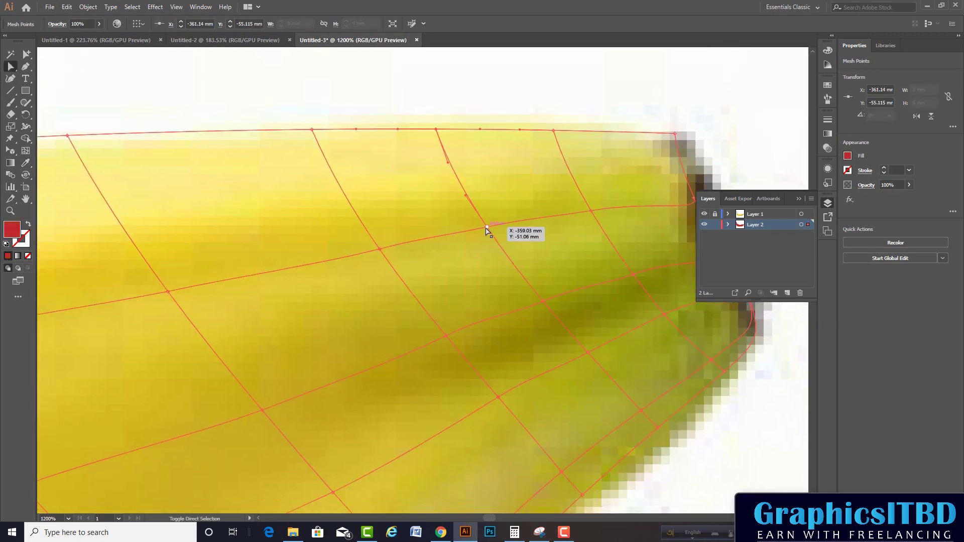
{"action": "left_click", "coordinate": [543, 302], "text": "shift"}
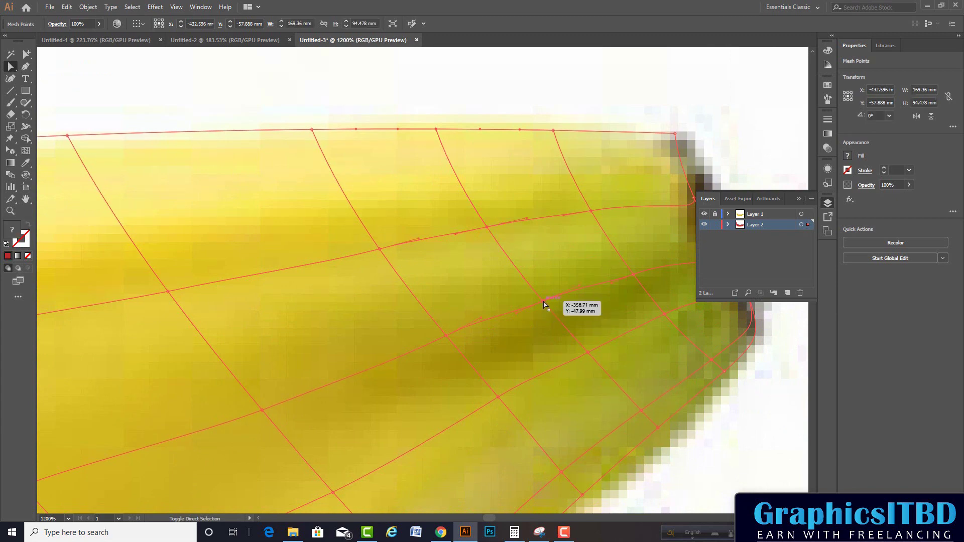
{"action": "left_click", "coordinate": [587, 353], "text": "shift"}
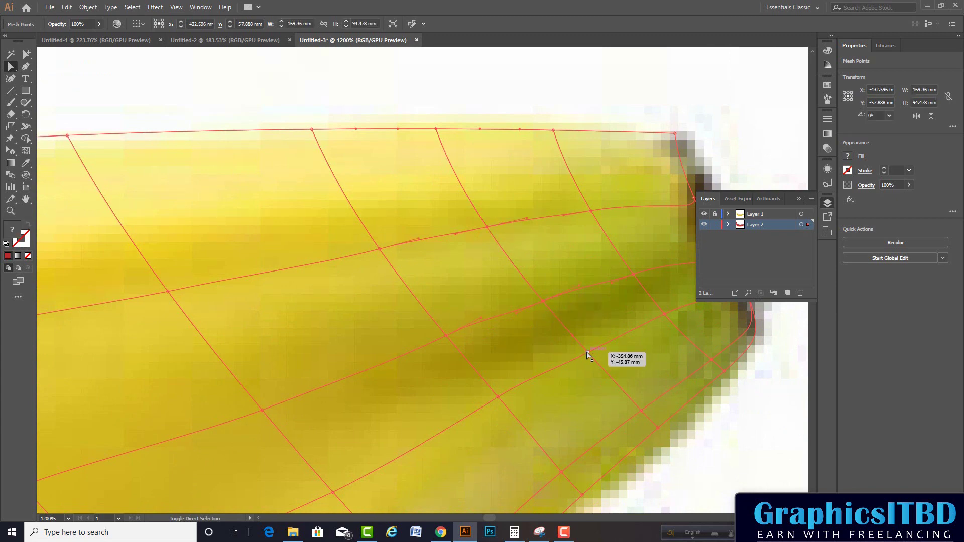
{"action": "left_click", "coordinate": [643, 411], "text": "shift"}
{"action": "left_click", "coordinate": [561, 472], "text": "shift"}
{"action": "left_click", "coordinate": [499, 398], "text": "shift"}
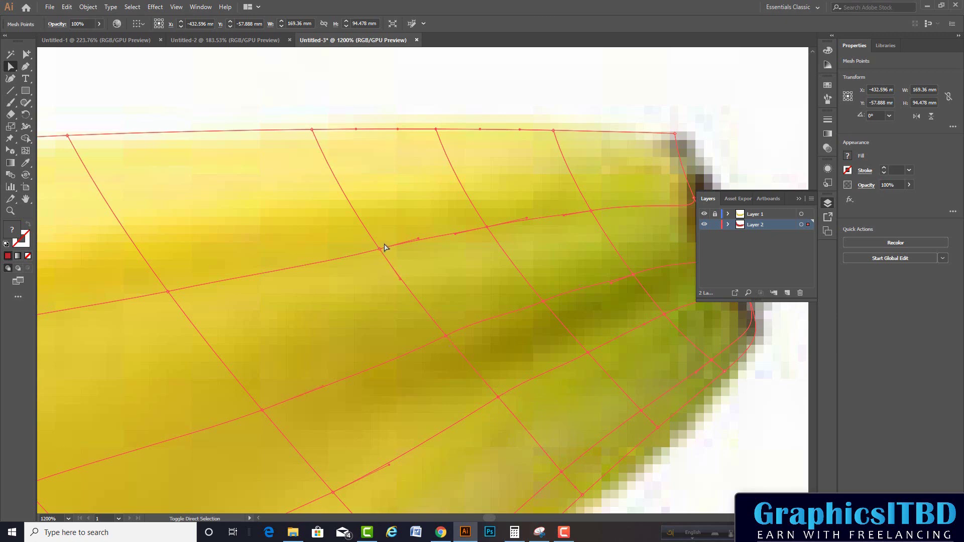
{"action": "left_click", "coordinate": [380, 249], "text": "shift"}
{"action": "left_click", "coordinate": [312, 130], "text": "shift"}
Step: Sample the photo's yellow onto the selected mesh points with the Eyedropper
{"action": "left_click", "coordinate": [25, 163]}
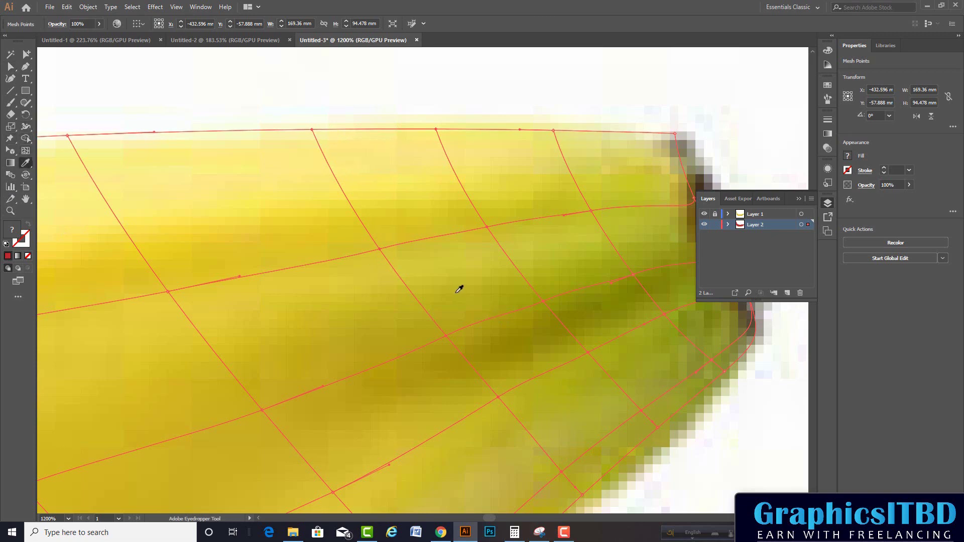
{"action": "left_click", "coordinate": [399, 221]}
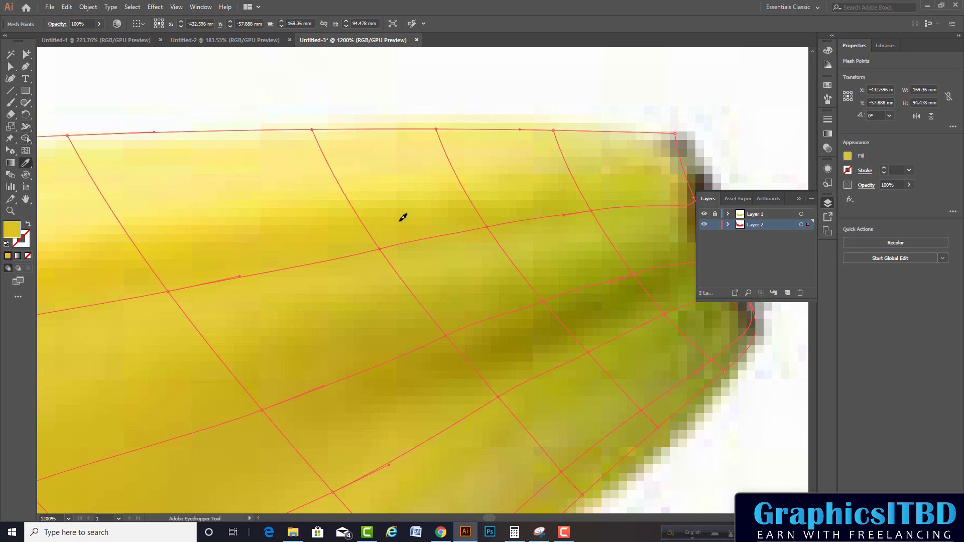
{"action": "scroll", "coordinate": [403, 217], "scroll_direction": "down", "scroll_amount": 3}
Step: Select two banana mesh points and give them banana yellow sampled from the photo
{"action": "left_click", "coordinate": [27, 54]}
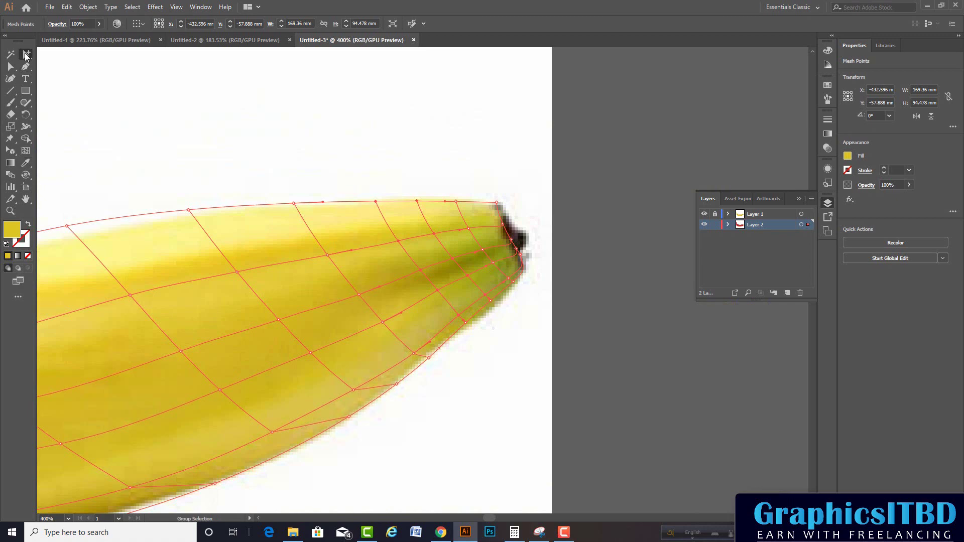
{"action": "right_click", "coordinate": [27, 54]}
{"action": "left_click", "coordinate": [11, 66]}
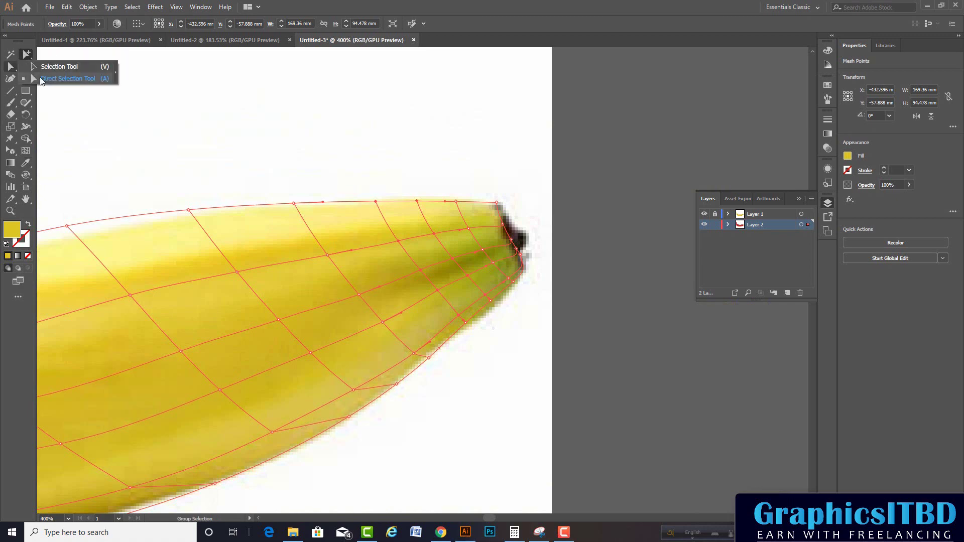
{"action": "scroll", "coordinate": [348, 250], "scroll_direction": "up", "scroll_amount": 2}
{"action": "scroll", "coordinate": [280, 242], "scroll_direction": "down", "scroll_amount": 2}
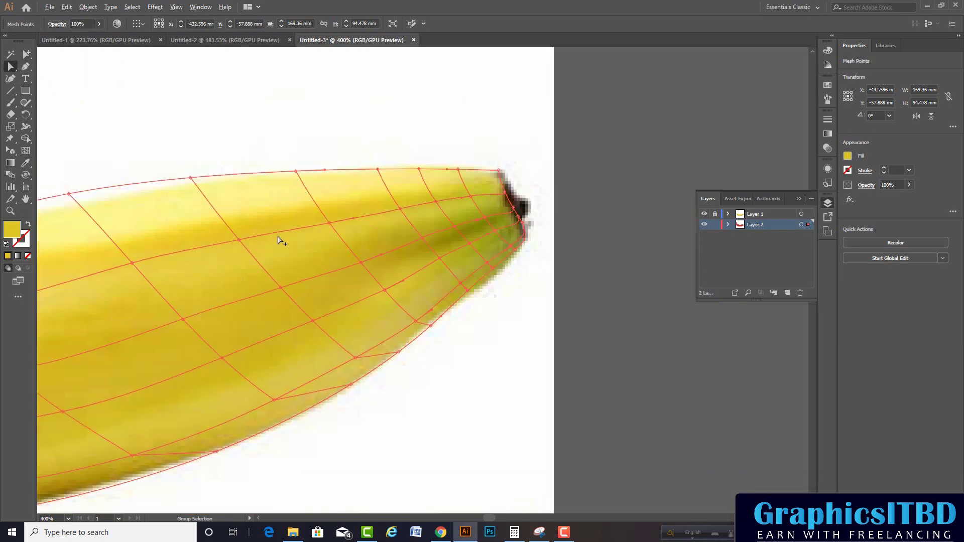
{"action": "left_click", "coordinate": [192, 180]}
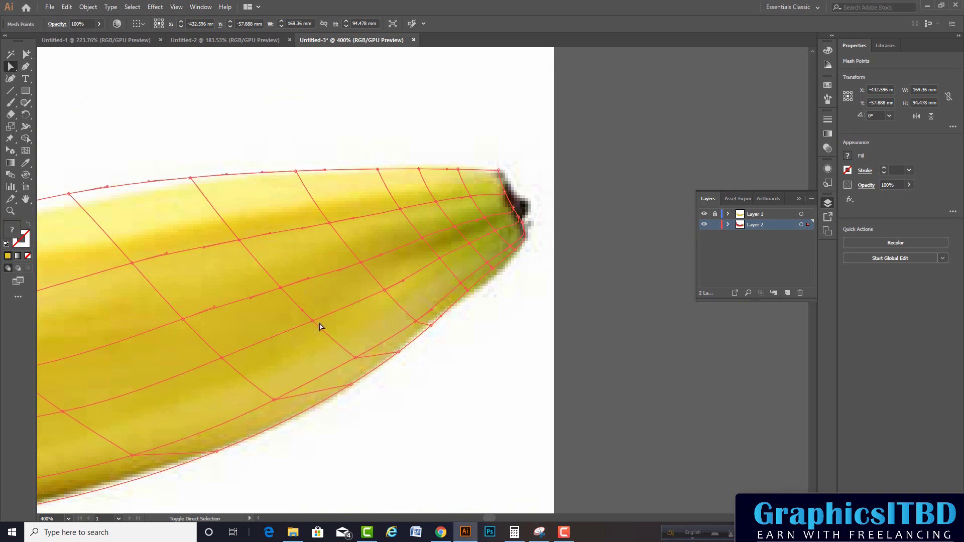
{"action": "left_click", "coordinate": [355, 357]}
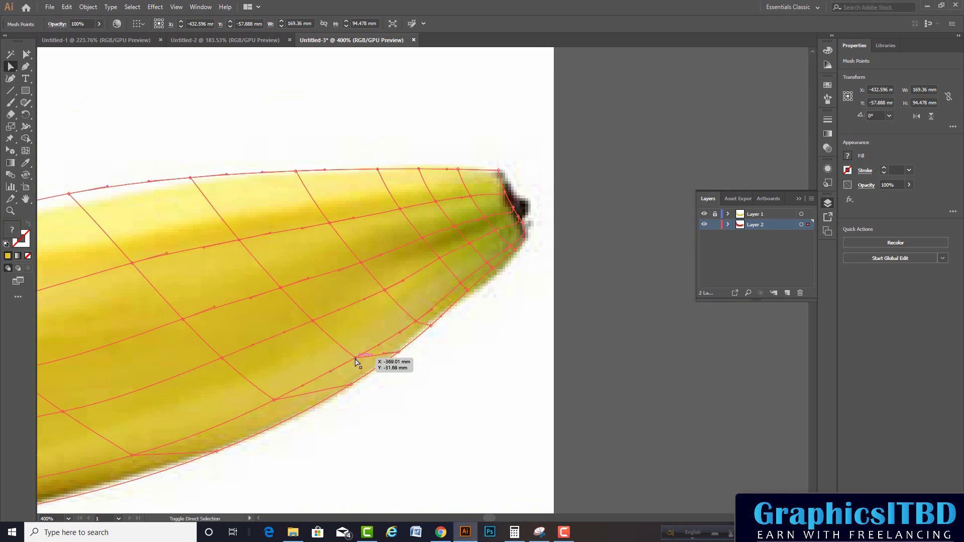
{"action": "left_click", "coordinate": [25, 163]}
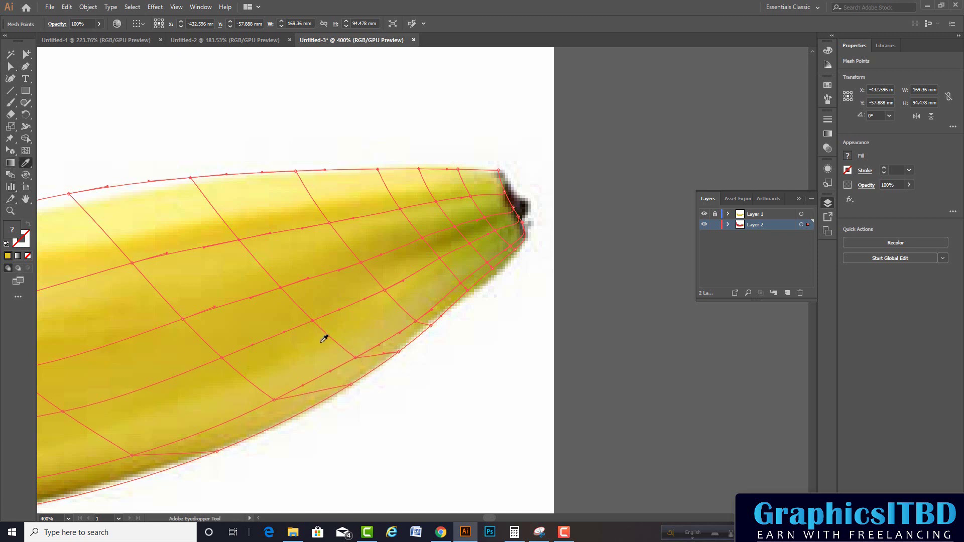
{"action": "left_click", "coordinate": [330, 374]}
Step: Pan and zoom the view to bring the banana tip into view
{"action": "scroll", "coordinate": [305, 324], "scroll_direction": "down", "scroll_amount": 2}
{"action": "left_click_drag", "start_coordinate": [314, 257], "coordinate": [434, 266]}
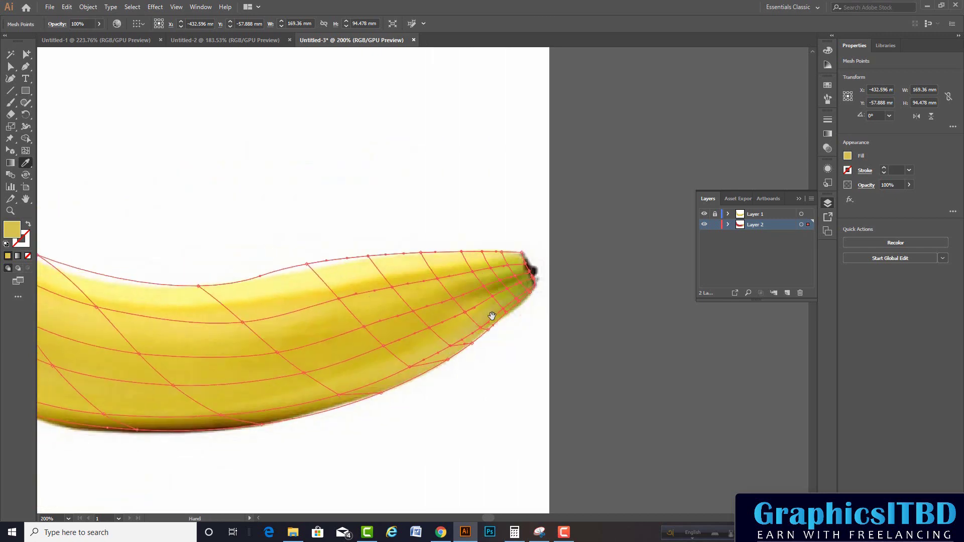
{"action": "scroll", "coordinate": [527, 289], "scroll_direction": "up", "scroll_amount": 1}
{"action": "scroll", "coordinate": [503, 284], "scroll_direction": "up", "scroll_amount": 2}
{"action": "scroll", "coordinate": [496, 288], "scroll_direction": "up", "scroll_amount": 1}
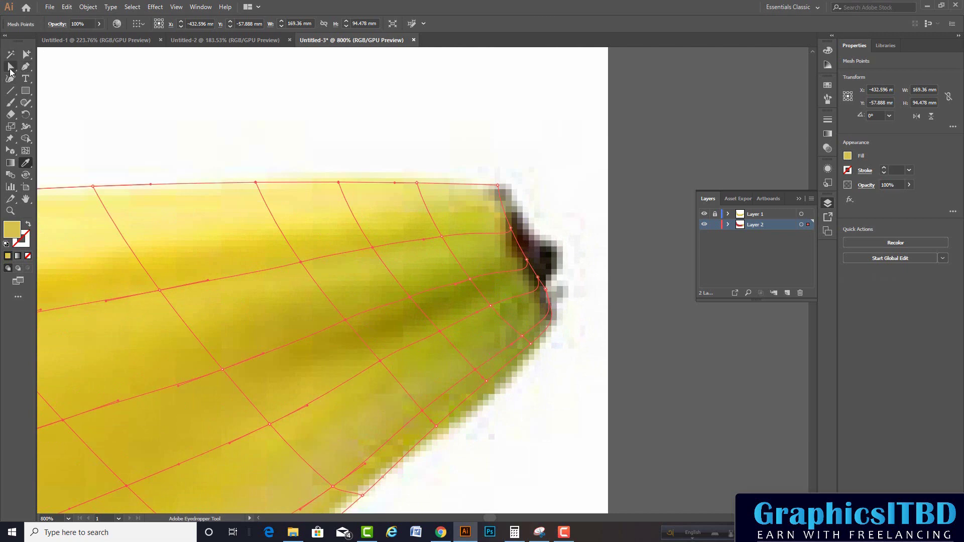
Step: Colour the mesh points along the banana tip olive green sampled from the photo
{"action": "left_click_drag", "start_coordinate": [10, 66], "coordinate": [43, 80]}
{"action": "left_click", "coordinate": [44, 79]}
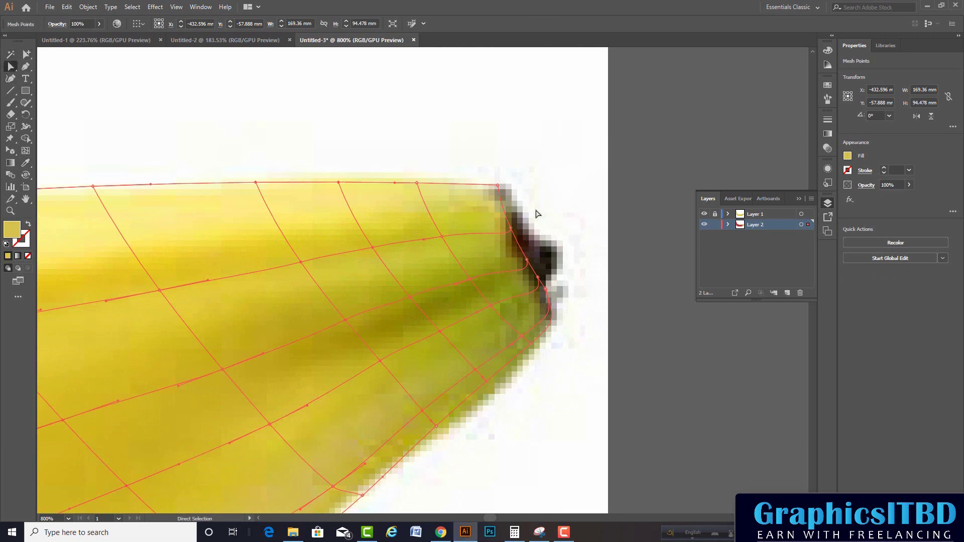
{"action": "left_click", "coordinate": [534, 275]}
{"action": "left_click", "coordinate": [490, 306]}
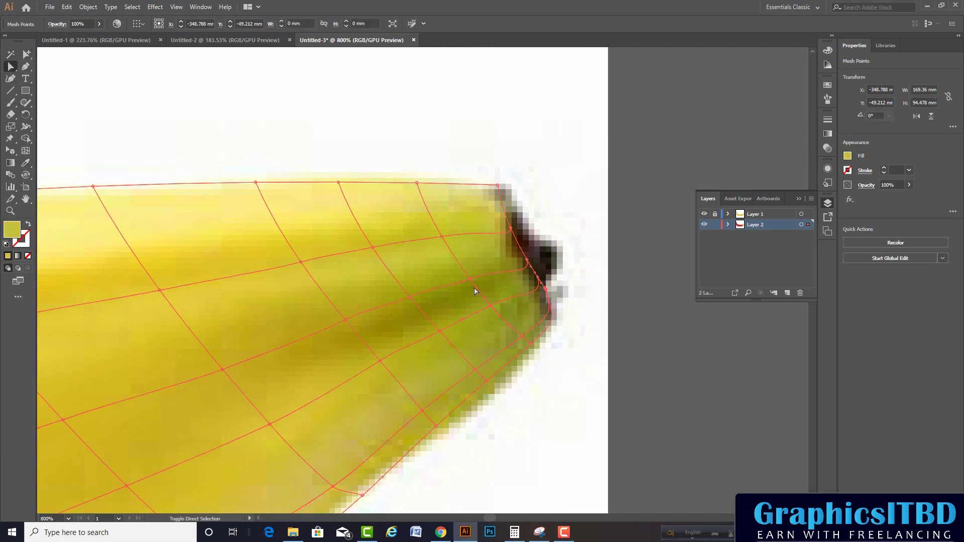
{"action": "left_click", "coordinate": [442, 236]}
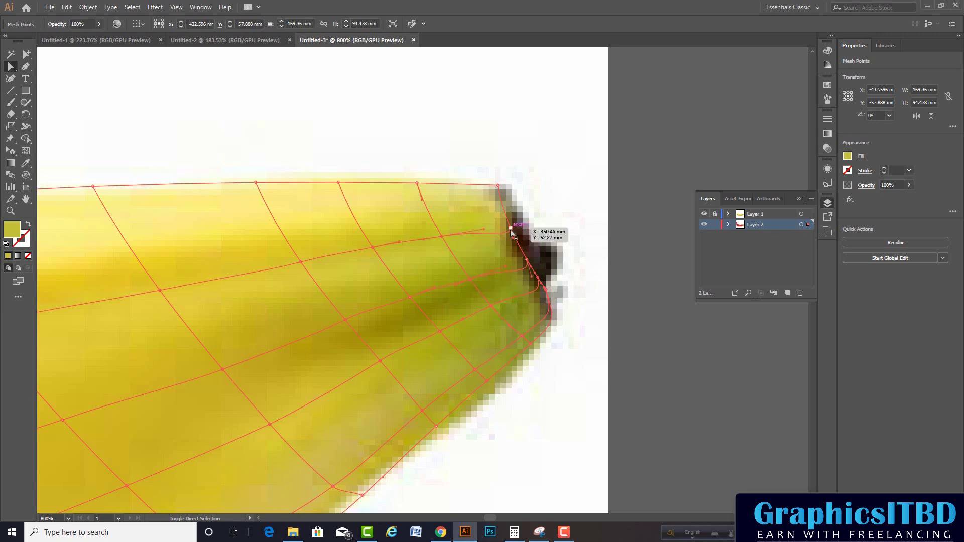
{"action": "left_click_drag", "start_coordinate": [511, 232], "coordinate": [552, 316]}
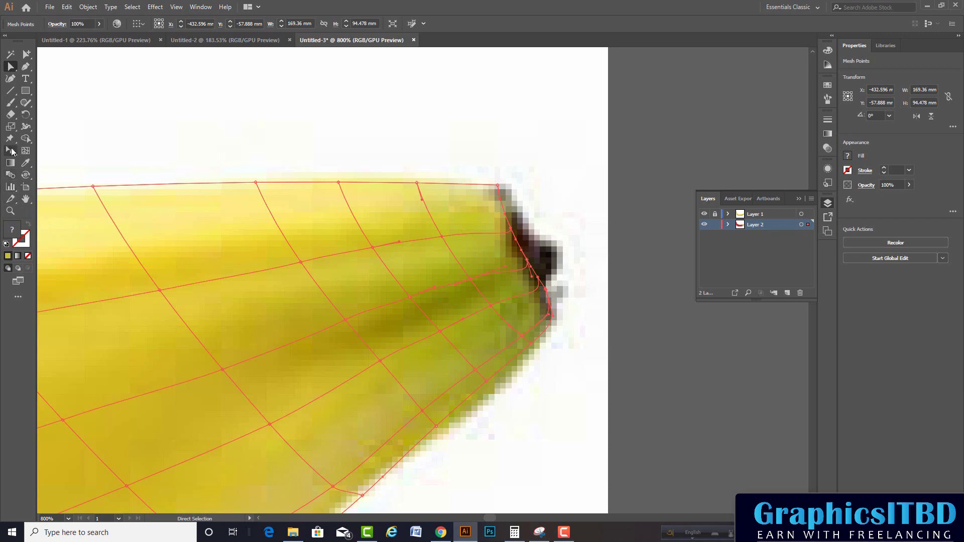
{"action": "left_click", "coordinate": [25, 162]}
{"action": "left_click", "coordinate": [510, 314]}
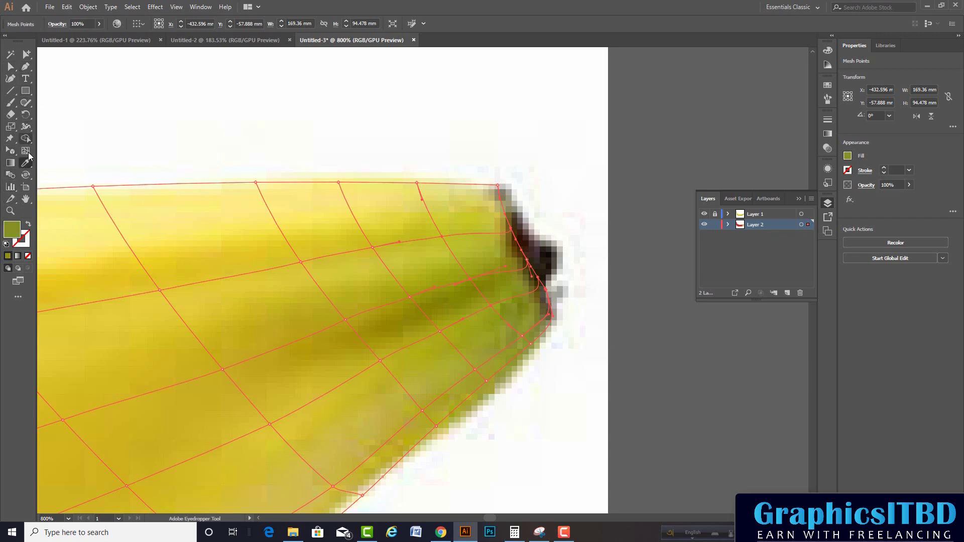
Step: Move the tip anchor onto the dark tip edge and colour it dark brown from the photo
{"action": "left_click_drag", "start_coordinate": [11, 67], "coordinate": [48, 70]}
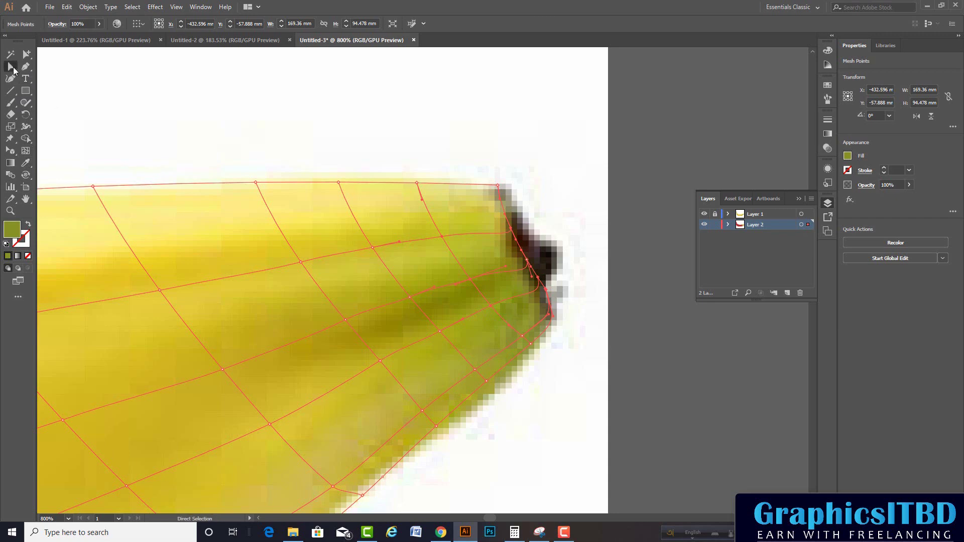
{"action": "left_click", "coordinate": [47, 75]}
{"action": "left_click", "coordinate": [515, 236]}
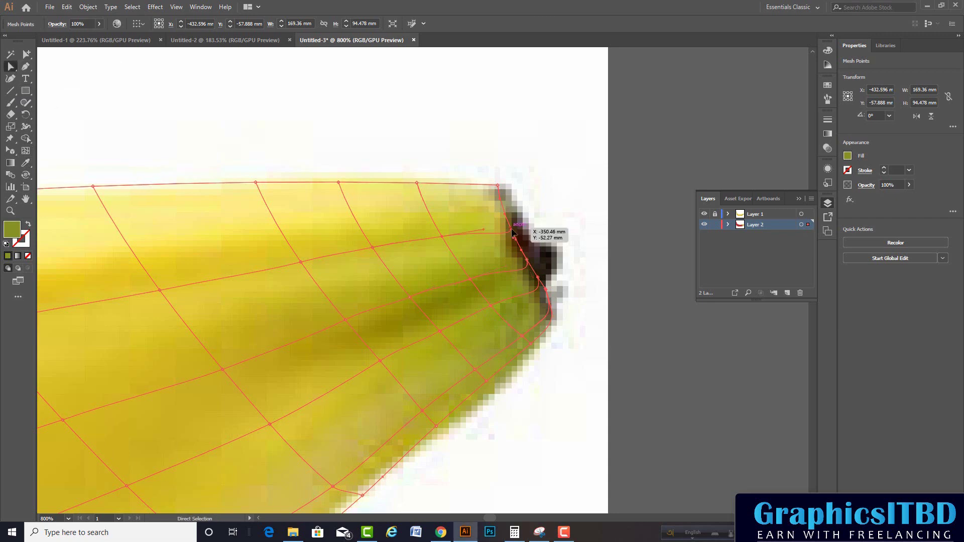
{"action": "left_click", "coordinate": [527, 260]}
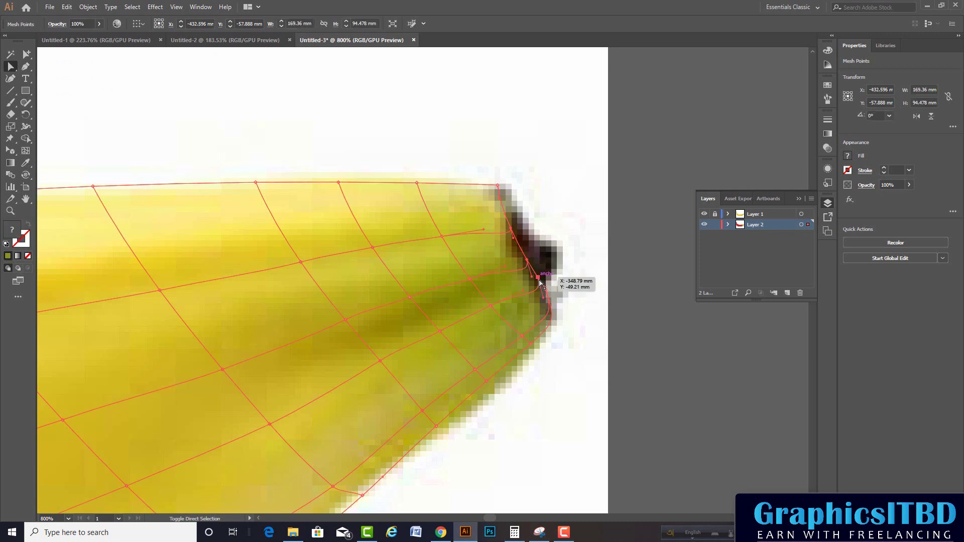
{"action": "left_click_drag", "start_coordinate": [540, 283], "coordinate": [545, 288]}
{"action": "left_click", "coordinate": [25, 163]}
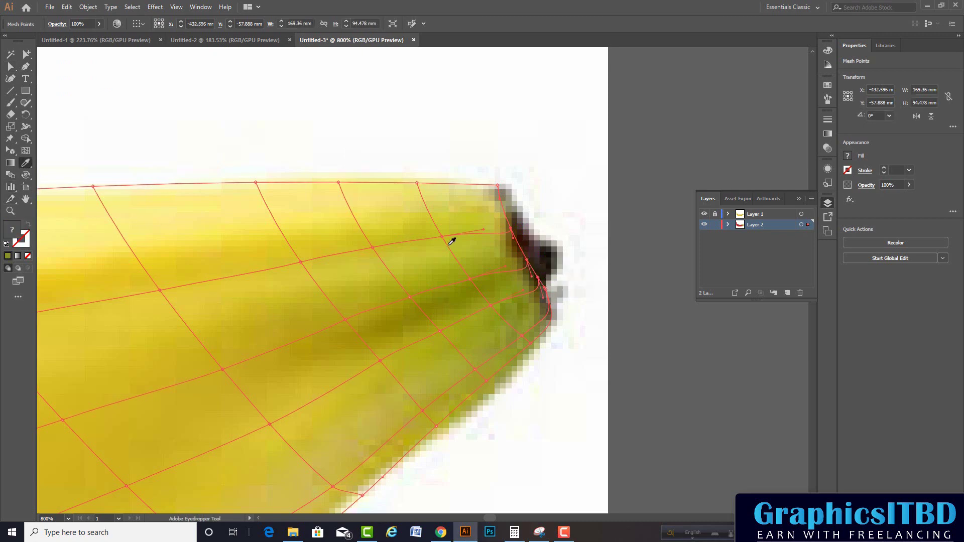
{"action": "left_click", "coordinate": [541, 248]}
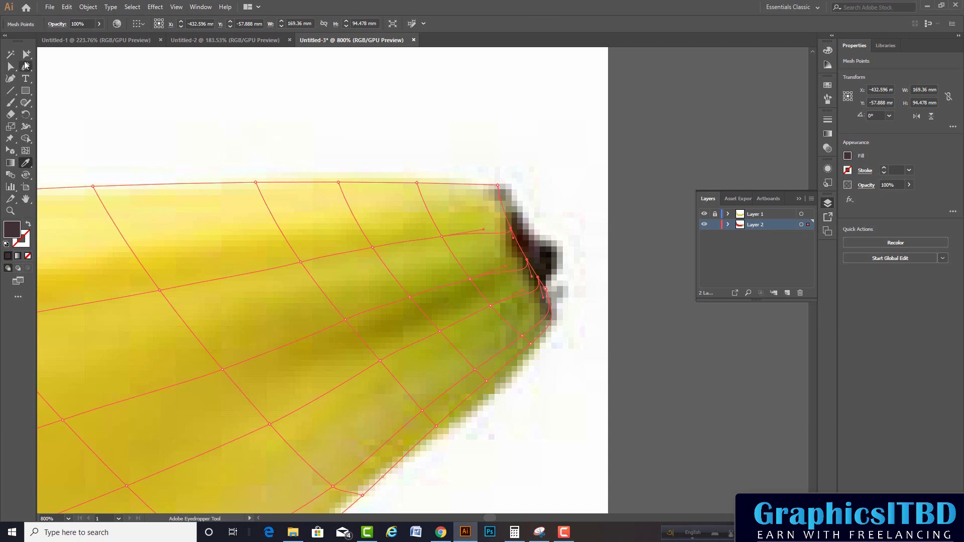
{"action": "left_click", "coordinate": [10, 66]}
{"action": "scroll", "coordinate": [446, 252], "scroll_direction": "down", "scroll_amount": 3}
Step: Colour three stem mesh points olive green sampled from the photo's stem
{"action": "scroll", "coordinate": [446, 251], "scroll_direction": "down", "scroll_amount": 2}
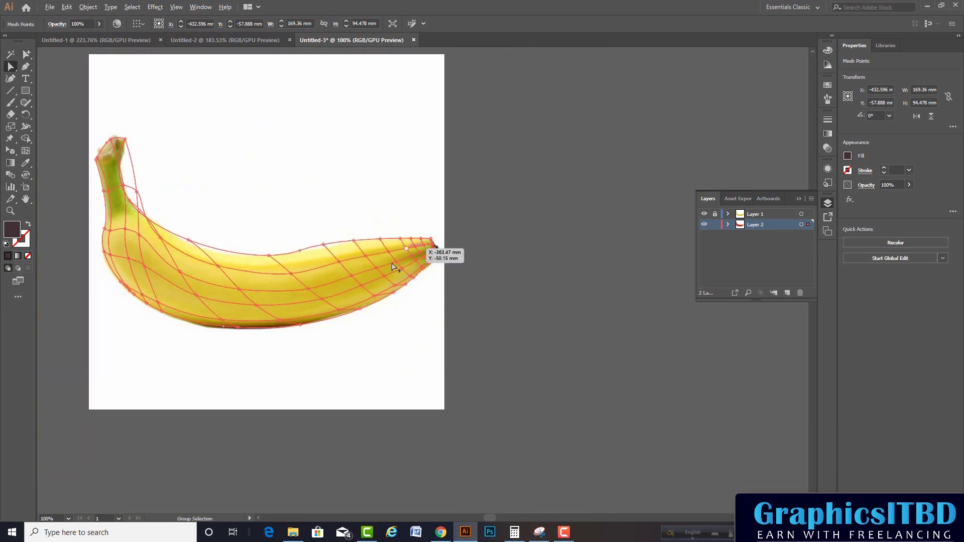
{"action": "scroll", "coordinate": [107, 216], "scroll_direction": "up", "scroll_amount": 2}
{"action": "left_click_drag", "start_coordinate": [145, 222], "coordinate": [157, 230]}
{"action": "scroll", "coordinate": [115, 144], "scroll_direction": "up", "scroll_amount": 2}
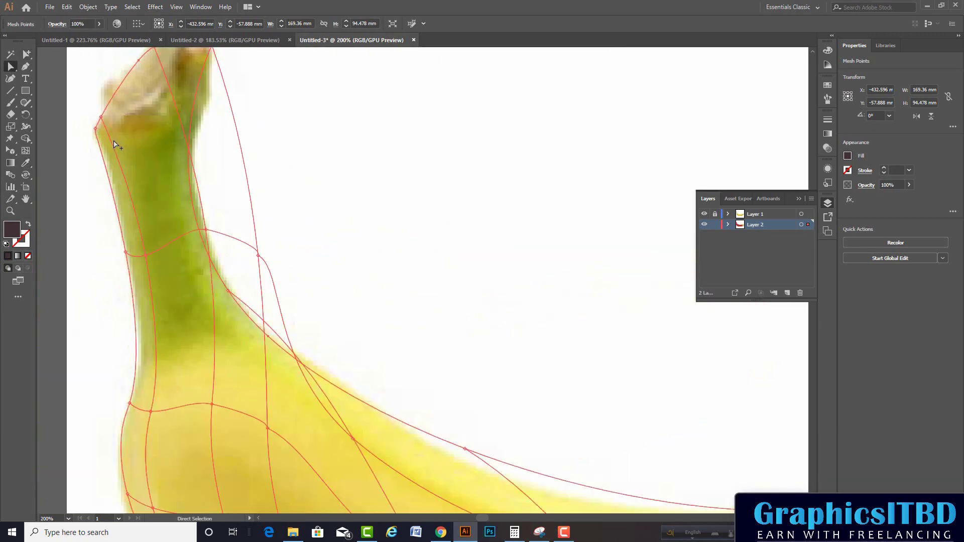
{"action": "left_click", "coordinate": [101, 117]}
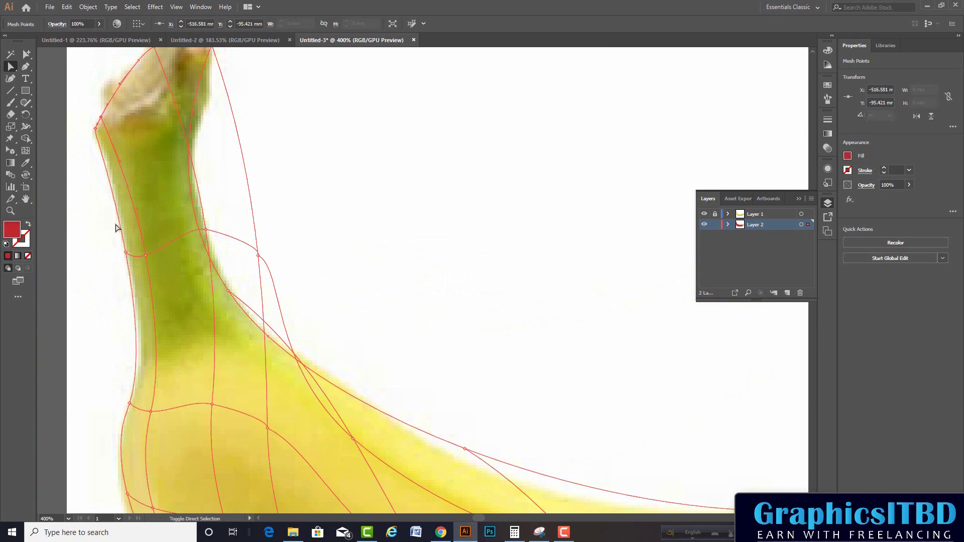
{"action": "left_click", "coordinate": [125, 252]}
{"action": "left_click", "coordinate": [205, 229], "text": "shift"}
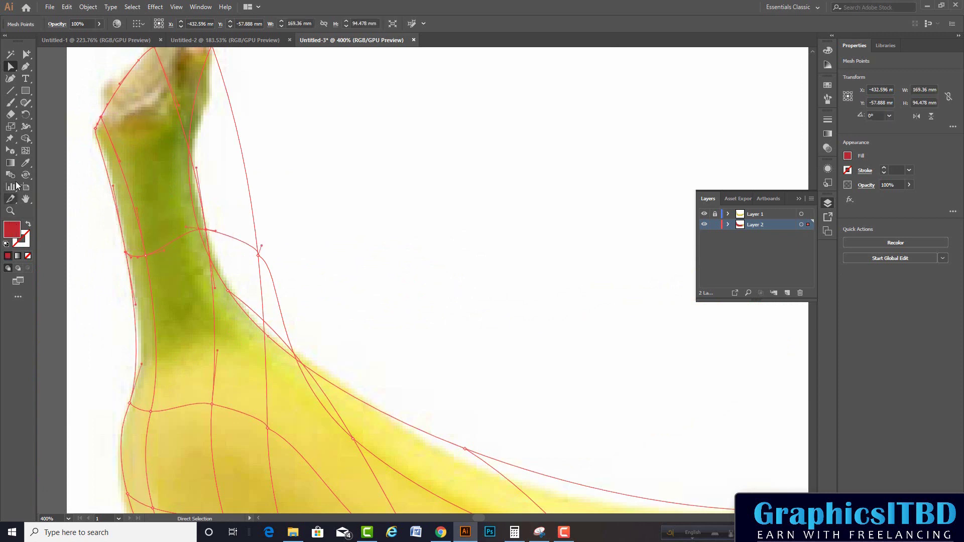
{"action": "left_click", "coordinate": [26, 167]}
{"action": "left_click", "coordinate": [166, 196]}
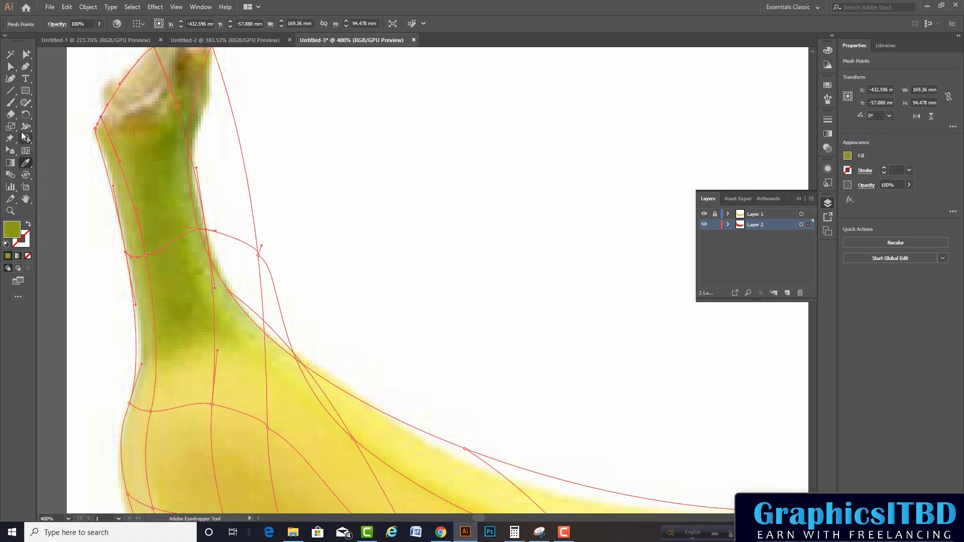
Step: Colour the points below the stem and on the lower-left edge banana yellow, then lock the mesh layer
{"action": "left_click", "coordinate": [11, 67]}
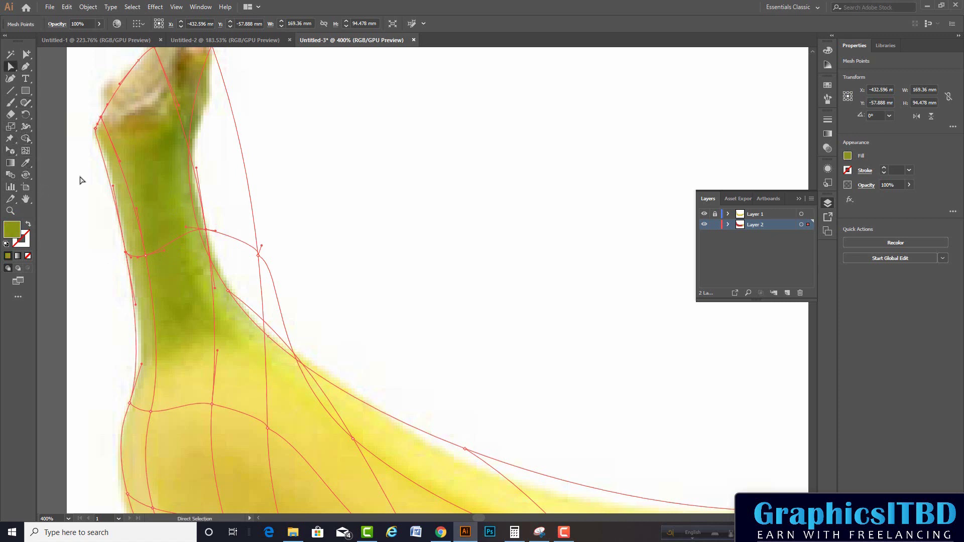
{"action": "scroll", "coordinate": [151, 299], "scroll_direction": "down", "scroll_amount": 3}
{"action": "scroll", "coordinate": [150, 298], "scroll_direction": "down", "scroll_amount": 2}
{"action": "left_click", "coordinate": [135, 309], "text": "shift"}
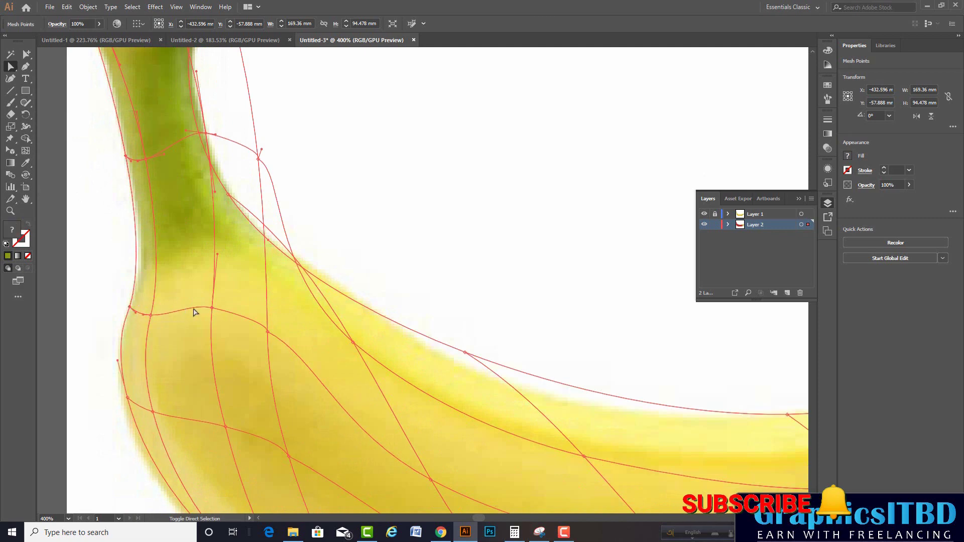
{"action": "left_click", "coordinate": [267, 239], "text": "shift"}
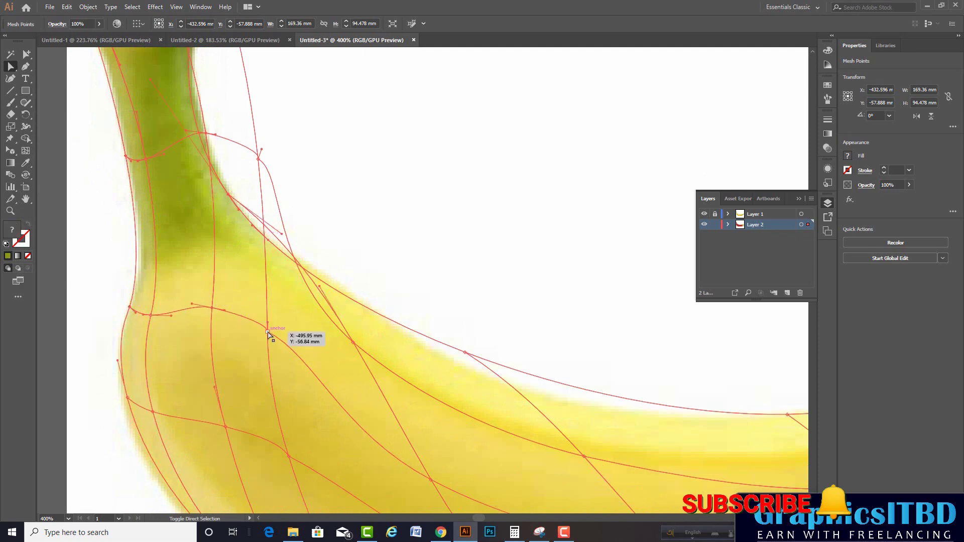
{"action": "left_click", "coordinate": [129, 400]}
{"action": "key", "text": "i"}
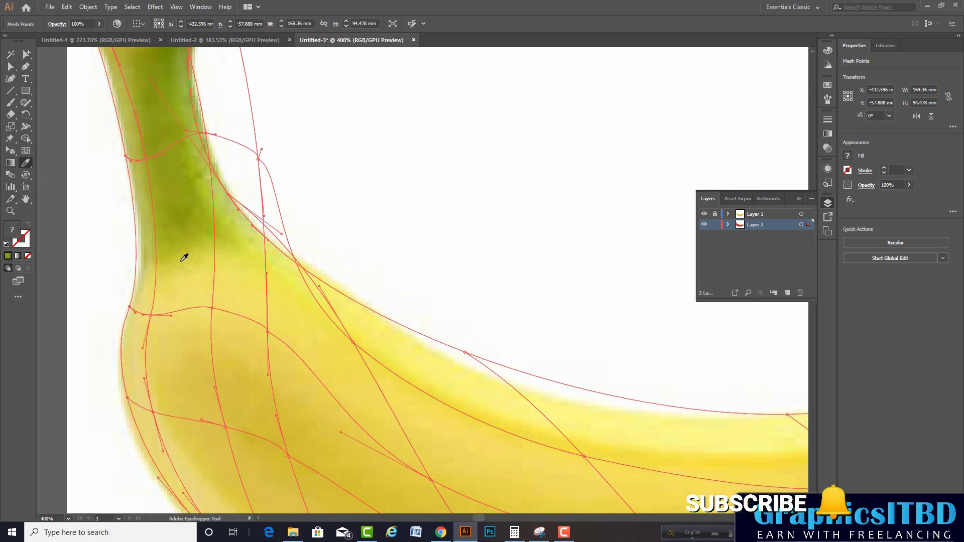
{"action": "left_click", "coordinate": [185, 255]}
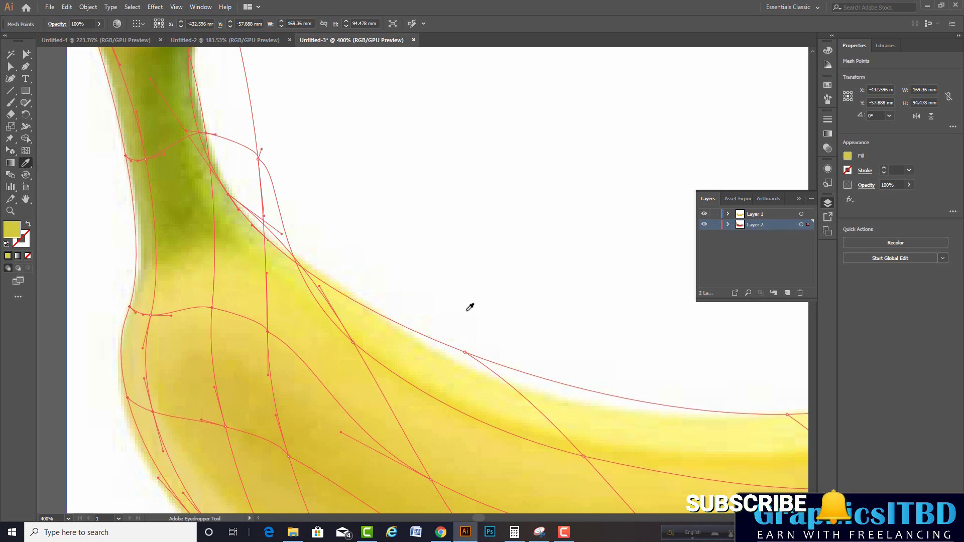
{"action": "scroll", "coordinate": [469, 308], "scroll_direction": "down", "scroll_amount": 2}
{"action": "left_click", "coordinate": [715, 224]}
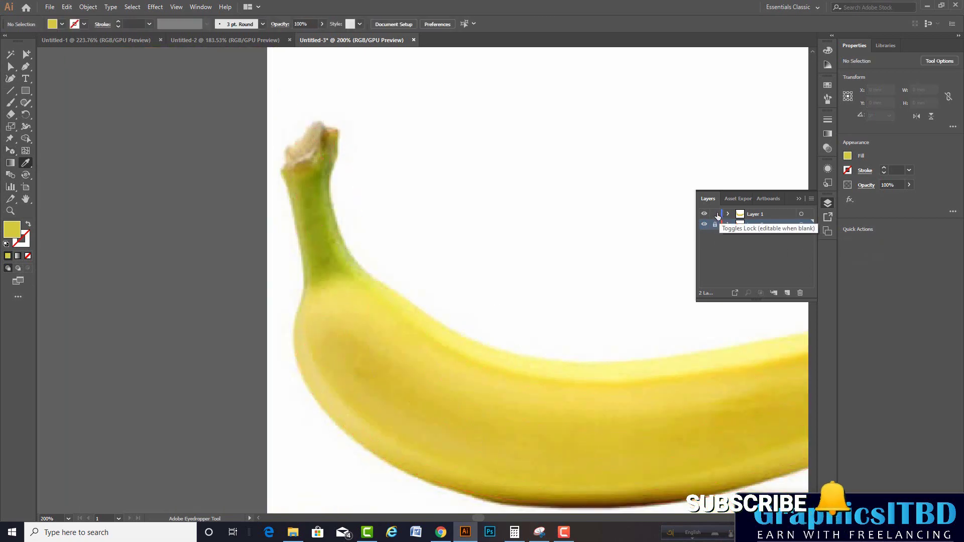
Step: Hide and reshow the banana photo to inspect the mesh, zooming in
{"action": "left_click", "coordinate": [704, 214]}
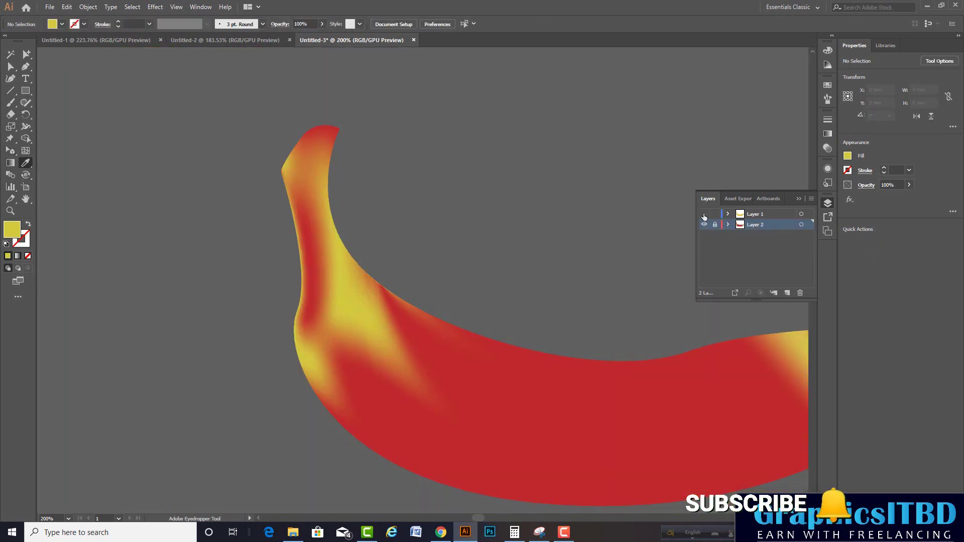
{"action": "scroll", "coordinate": [529, 350], "scroll_direction": "down", "scroll_amount": 2}
{"action": "key", "text": "ctrl+plus"}
{"action": "left_click", "coordinate": [704, 214]}
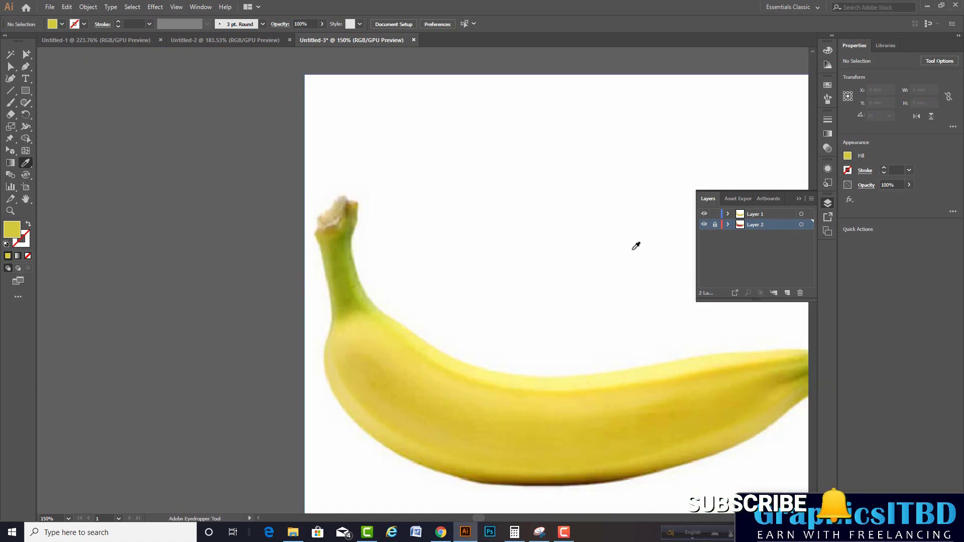
Step: Lock the photo layer, select the banana mesh and zoom in on it
{"action": "key", "text": "u"}
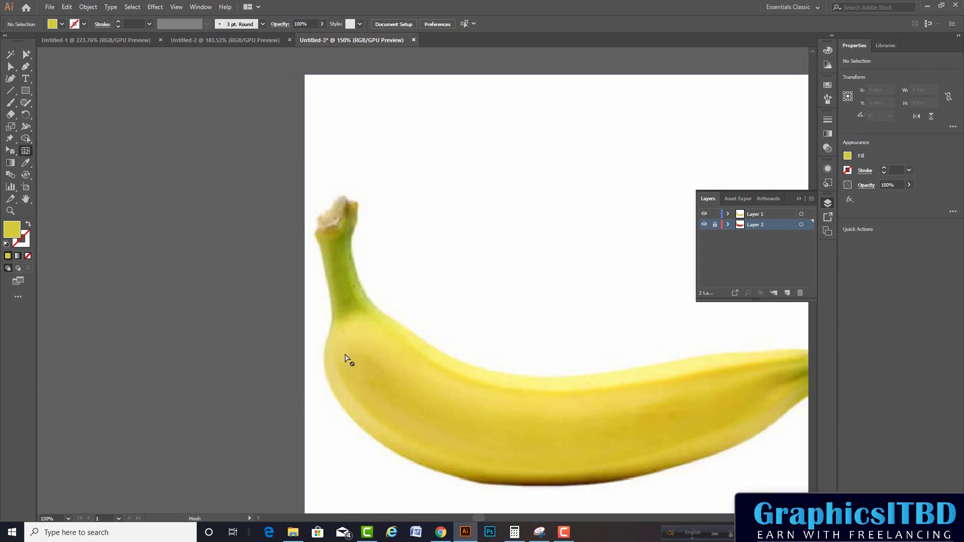
{"action": "left_click", "coordinate": [10, 66]}
{"action": "left_click", "coordinate": [440, 372]}
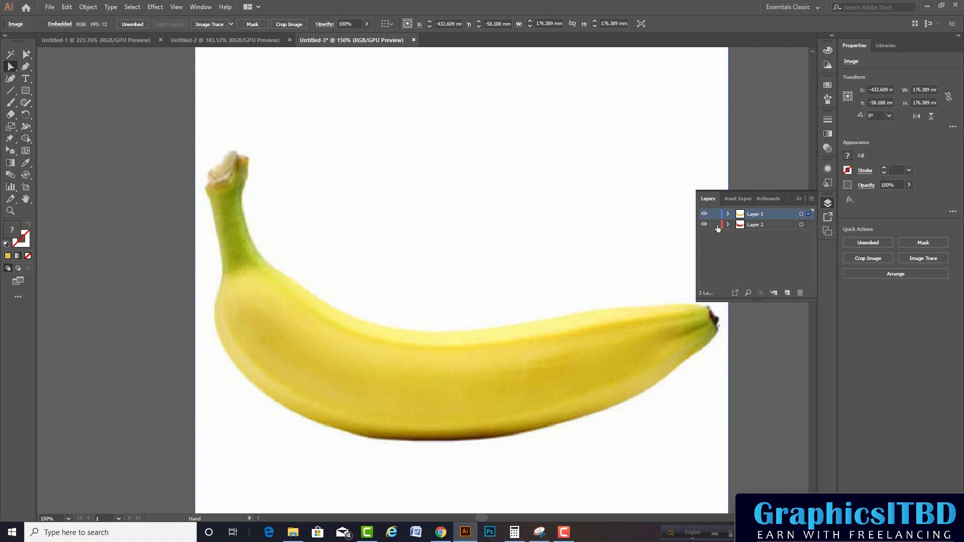
{"action": "left_click", "coordinate": [715, 214]}
{"action": "left_click", "coordinate": [491, 376]}
{"action": "key", "text": "ctrl+equal"}
{"action": "scroll", "coordinate": [301, 258], "scroll_direction": "up", "scroll_amount": 2, "text": "alt"}
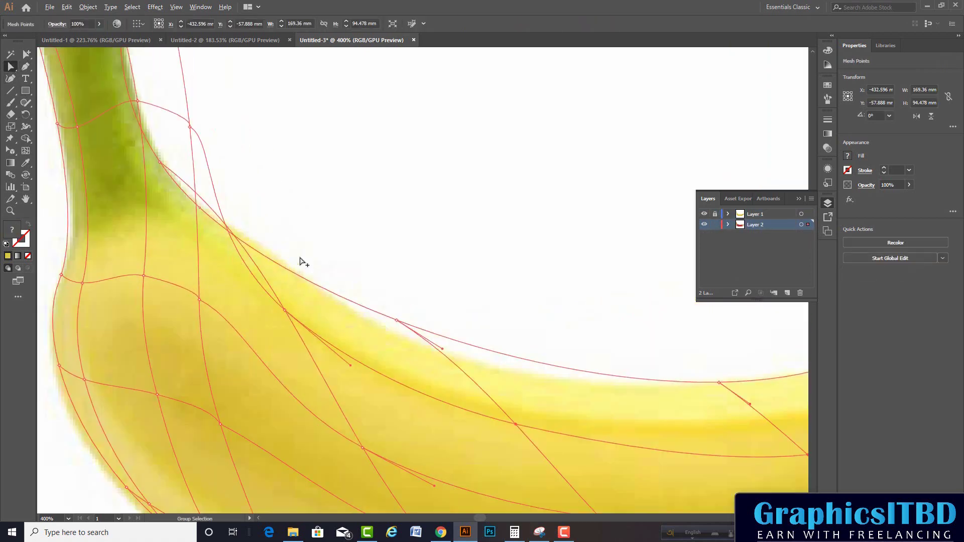
{"action": "scroll", "coordinate": [244, 330], "scroll_direction": "down", "scroll_amount": 1}
{"action": "scroll", "coordinate": [237, 392], "scroll_direction": "down", "scroll_amount": 1, "text": "alt"}
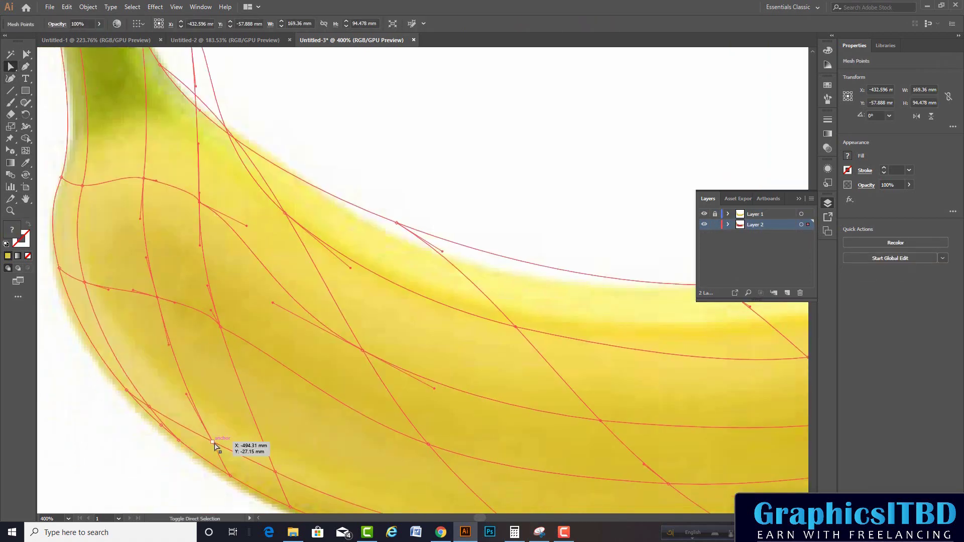
{"action": "scroll", "coordinate": [376, 386], "scroll_direction": "left", "scroll_amount": 1}
Step: Add a new mesh line across the upper banana with sampled banana yellow
{"action": "left_click", "coordinate": [25, 163]}
{"action": "left_click", "coordinate": [236, 350]}
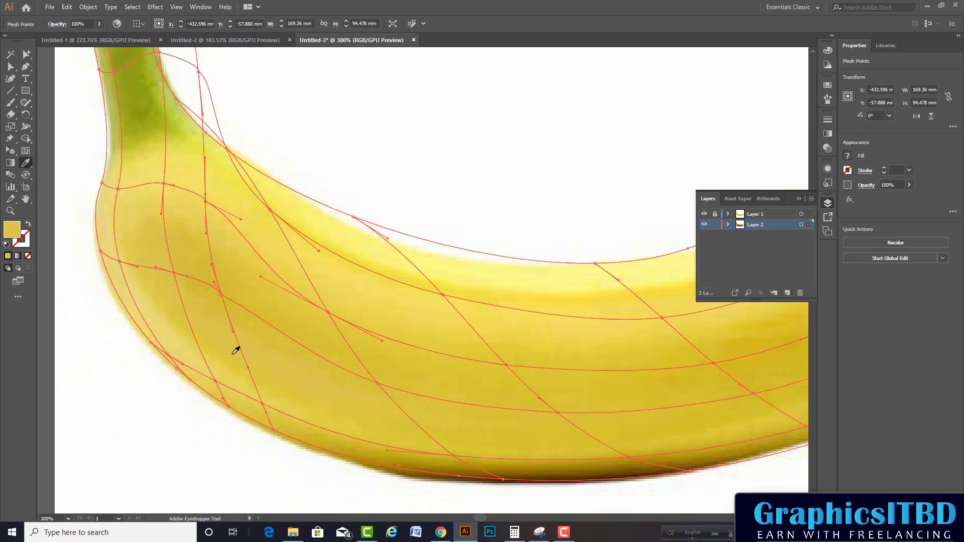
{"action": "key", "text": "u"}
{"action": "left_click", "coordinate": [259, 202]}
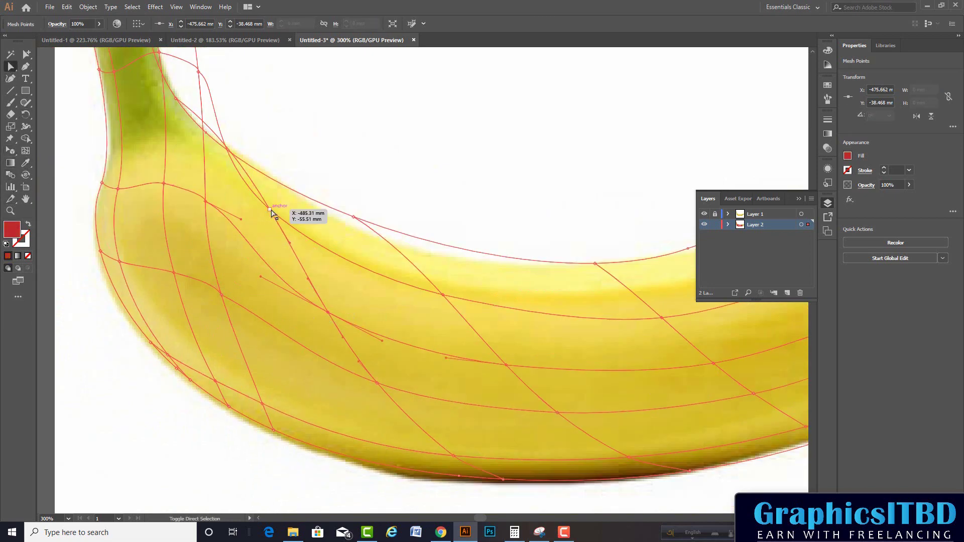
{"action": "left_click", "coordinate": [25, 163]}
{"action": "left_click", "coordinate": [705, 215]}
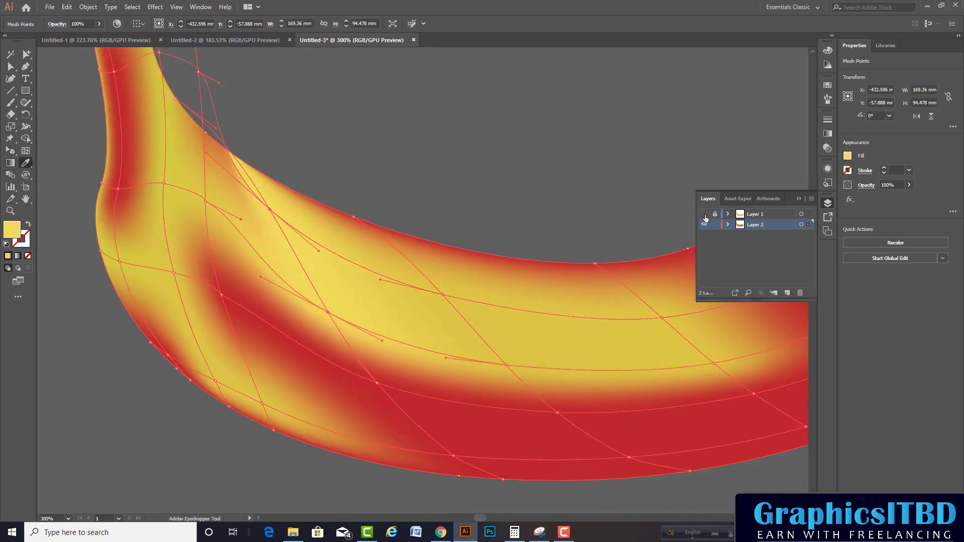
{"action": "left_click", "coordinate": [705, 215]}
Step: Recolour mesh points in the middle of the banana with the photo's yellow
{"action": "key", "text": "a"}
{"action": "scroll", "coordinate": [348, 372], "scroll_direction": "down", "scroll_amount": 2}
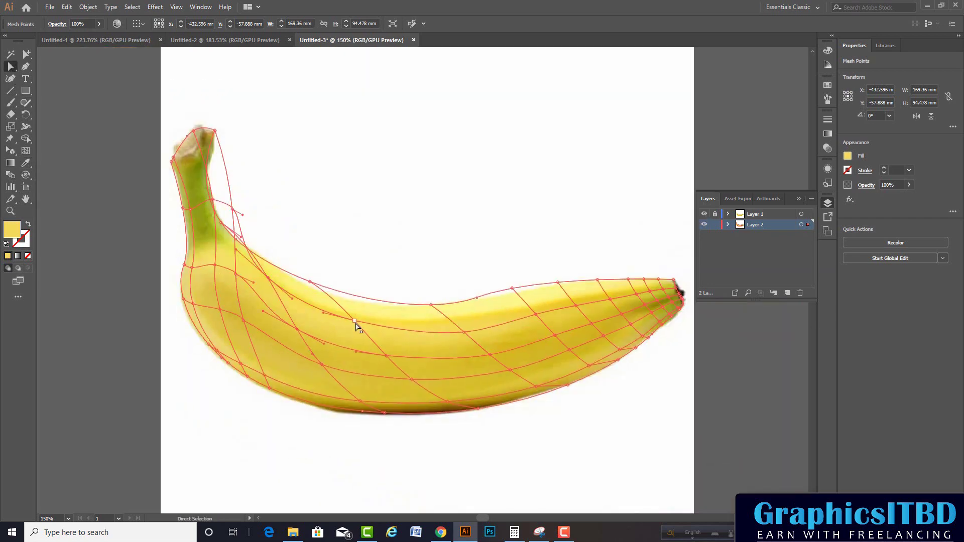
{"action": "left_click", "coordinate": [334, 287]}
{"action": "key", "text": "i"}
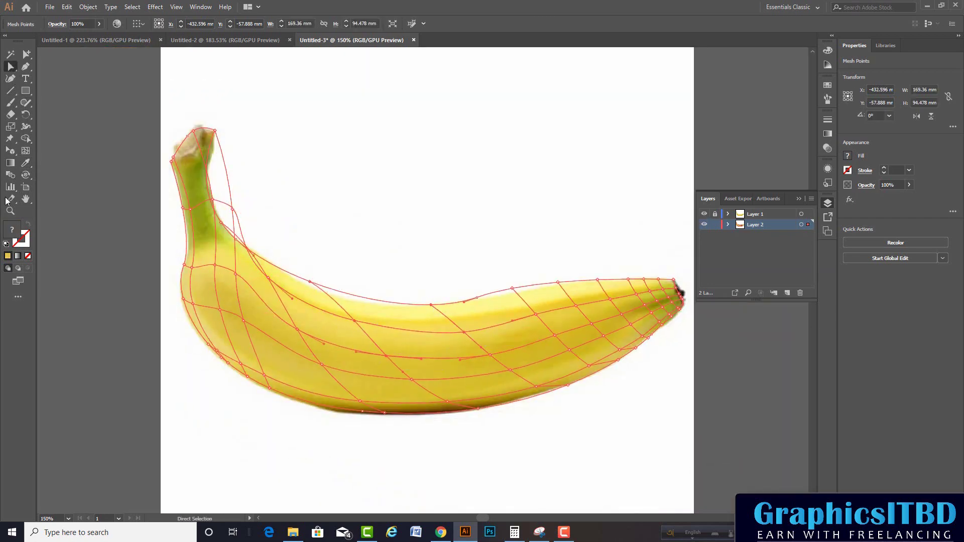
{"action": "left_click", "coordinate": [414, 321]}
{"action": "key", "text": "a"}
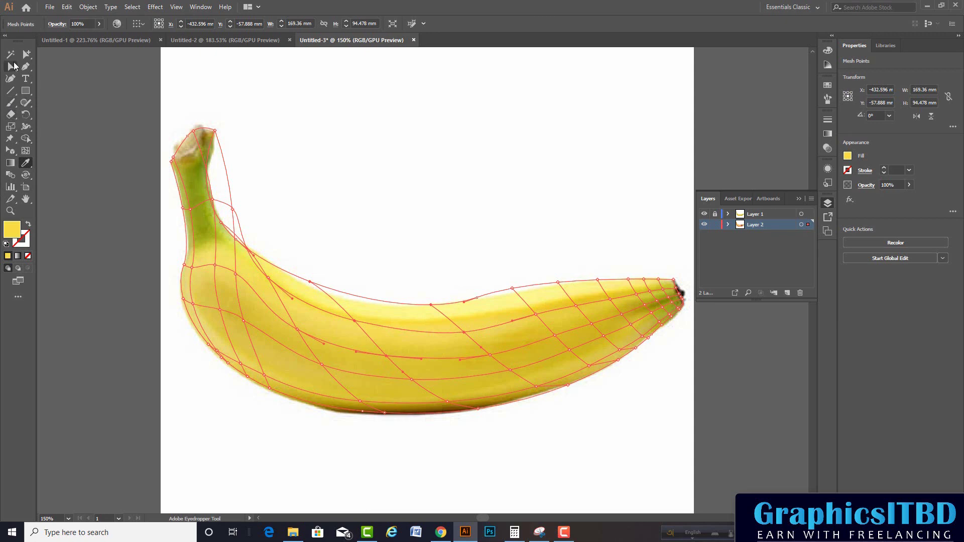
Step: Recolour bottom-edge mesh points yellow and check them with the photo hidden
{"action": "left_click", "coordinate": [321, 363]}
{"action": "left_click", "coordinate": [303, 383]}
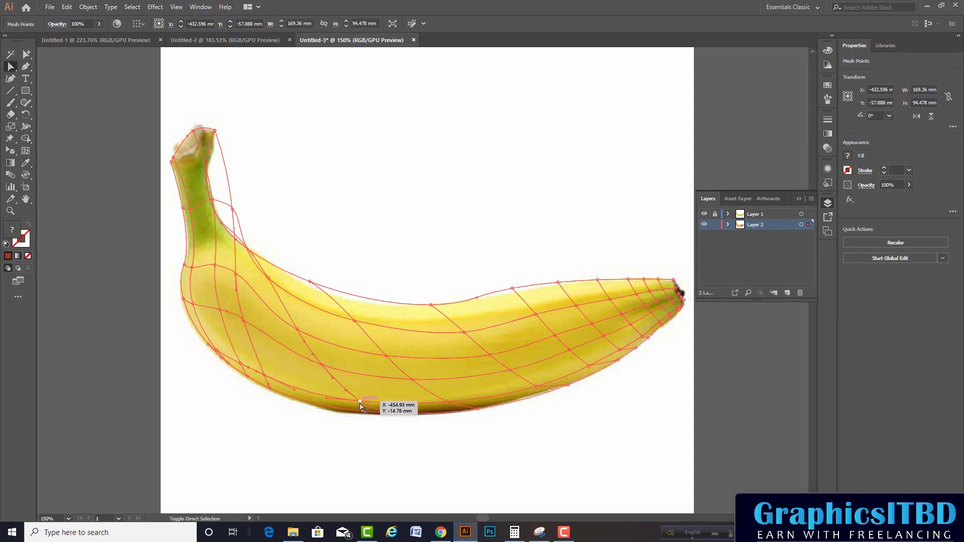
{"action": "key", "text": "i"}
{"action": "left_click", "coordinate": [397, 402]}
{"action": "key", "text": "a"}
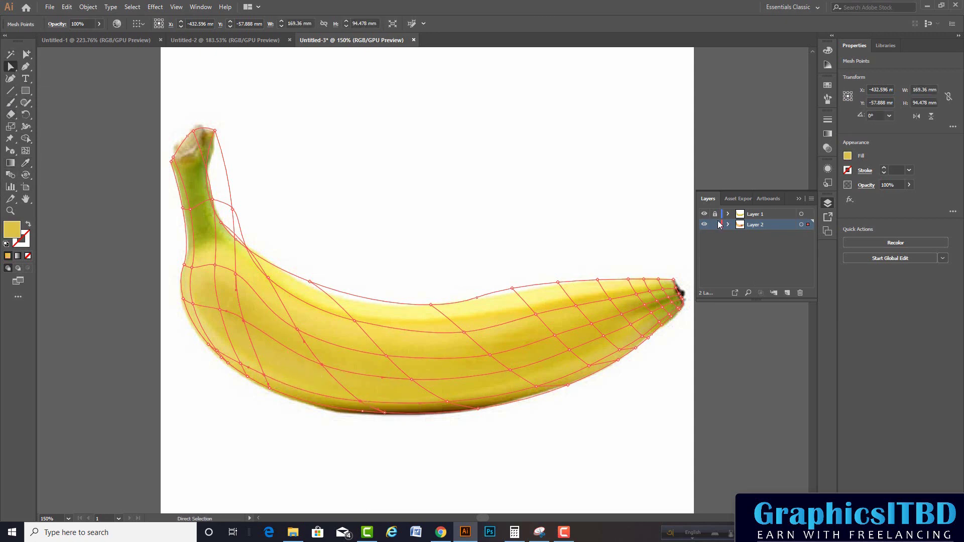
{"action": "left_click", "coordinate": [704, 215]}
{"action": "left_click", "coordinate": [705, 215]}
Step: Apply the photo's yellow to the lower mesh rows and bottom-edge points
{"action": "left_click_drag", "start_coordinate": [327, 371], "coordinate": [446, 402]}
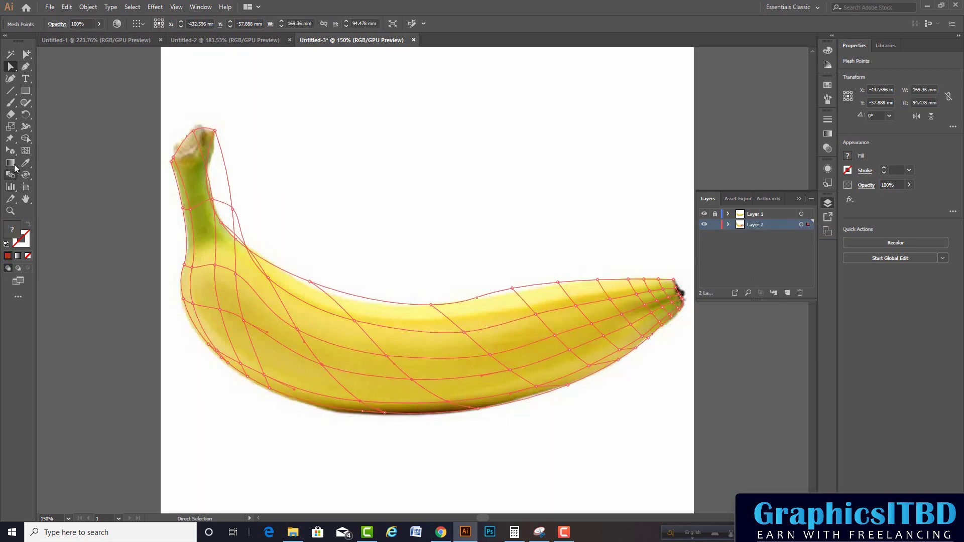
{"action": "left_click", "coordinate": [26, 163]}
{"action": "left_click", "coordinate": [385, 395]}
{"action": "left_click", "coordinate": [11, 66]}
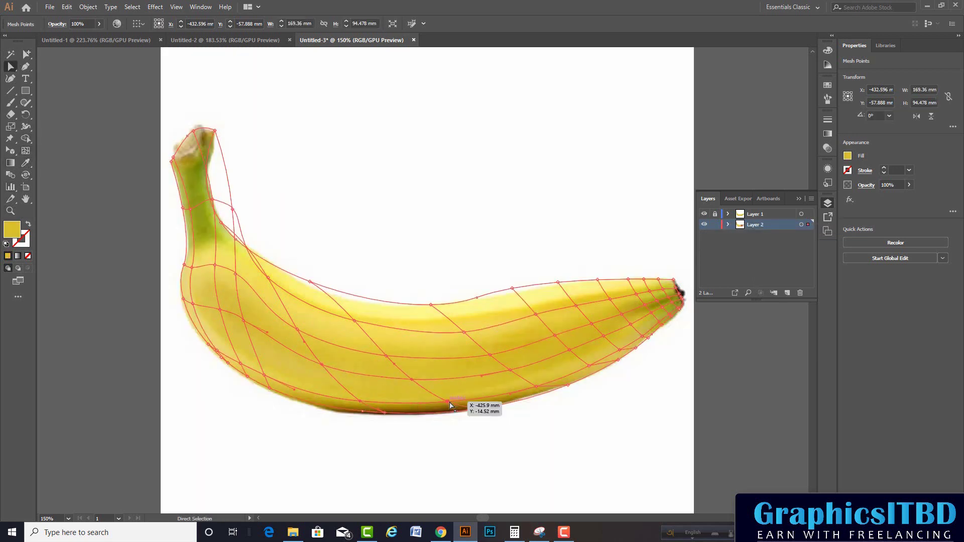
{"action": "left_click_drag", "start_coordinate": [461, 403], "coordinate": [475, 409]}
{"action": "left_click", "coordinate": [25, 162]}
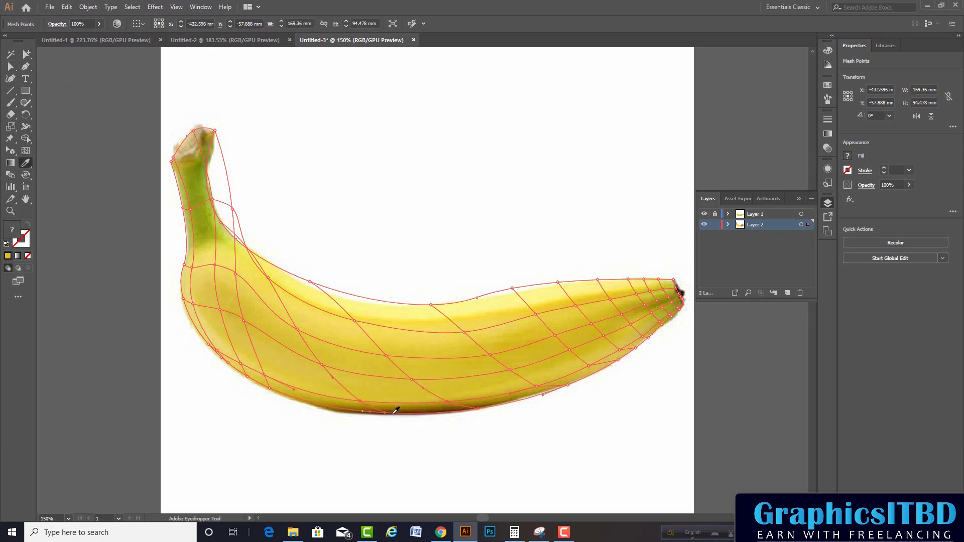
{"action": "scroll", "coordinate": [427, 301], "scroll_direction": "down", "scroll_amount": 2}
{"action": "key", "text": "a"}
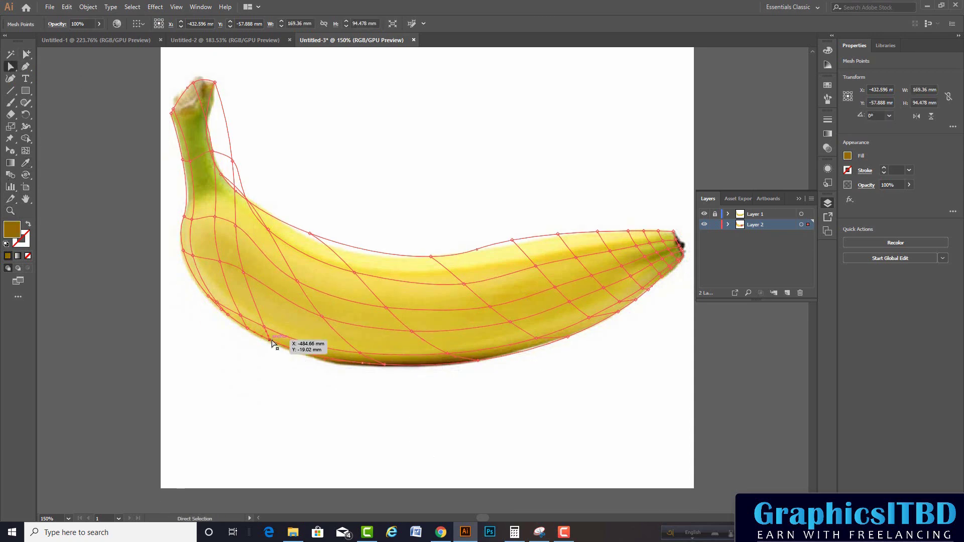
{"action": "scroll", "coordinate": [344, 340], "scroll_direction": "up", "scroll_amount": 1}
Step: Sample photo colours onto red mesh points in the lower and right part of the banana
{"action": "left_click", "coordinate": [344, 342]}
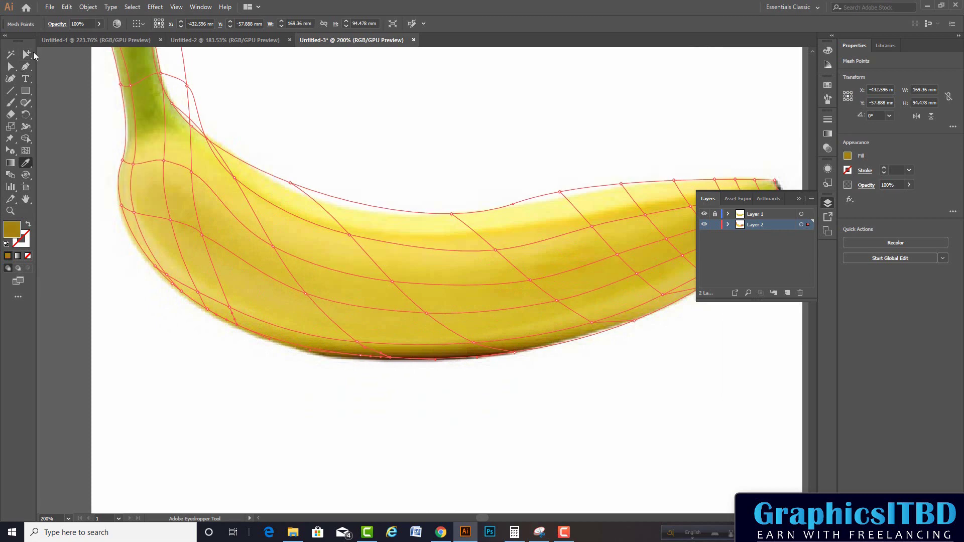
{"action": "scroll", "coordinate": [353, 295], "scroll_direction": "down", "scroll_amount": 2}
{"action": "scroll", "coordinate": [362, 294], "scroll_direction": "up", "scroll_amount": 1}
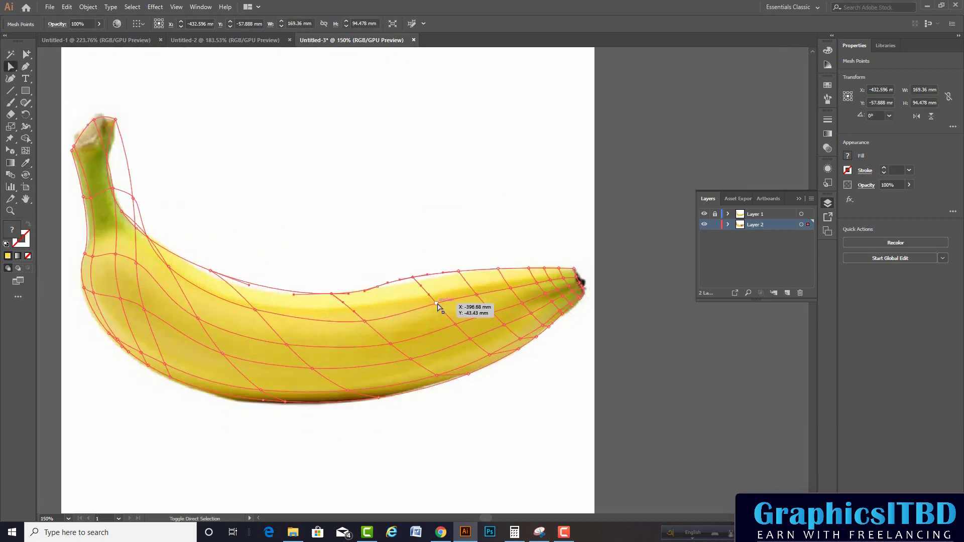
{"action": "left_click", "coordinate": [26, 163]}
{"action": "left_click", "coordinate": [10, 66]}
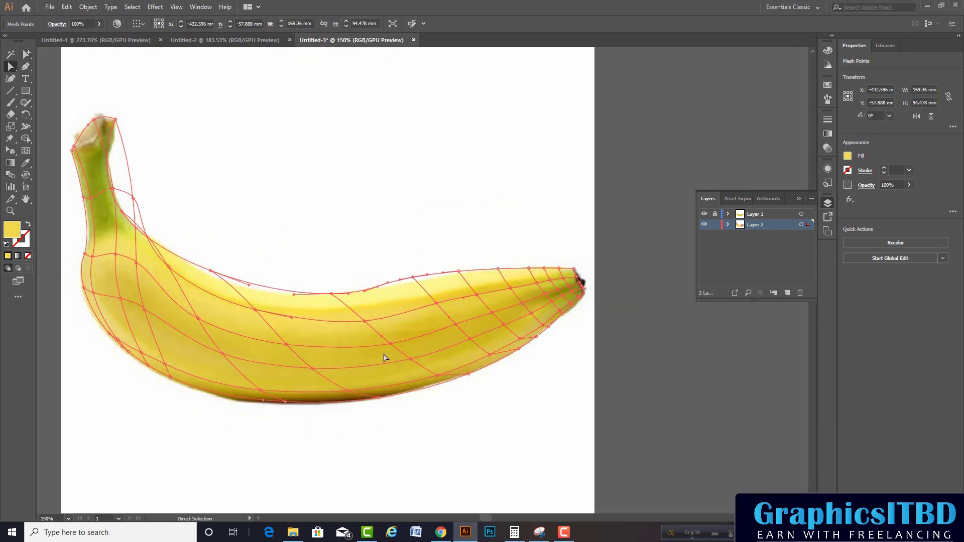
{"action": "left_click", "coordinate": [363, 320]}
{"action": "left_click", "coordinate": [438, 307]}
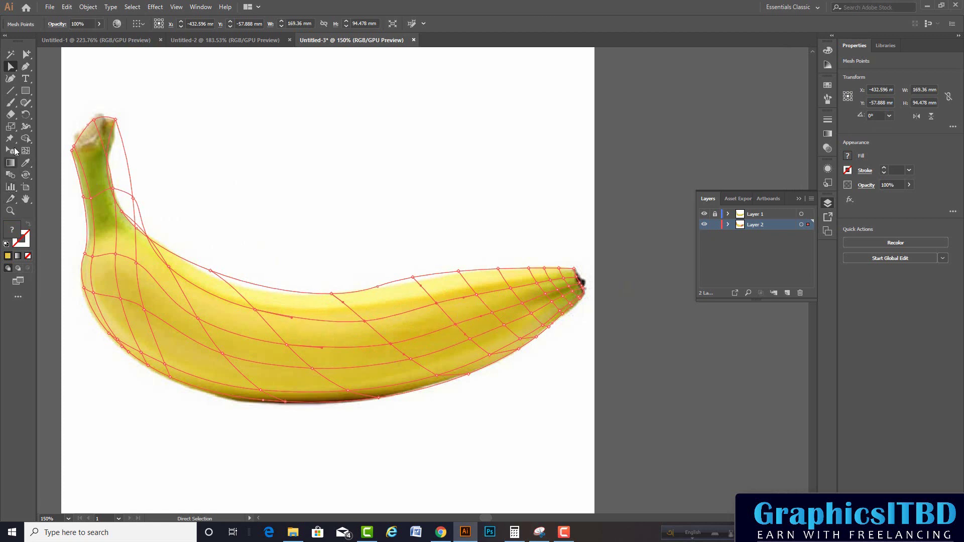
{"action": "left_click", "coordinate": [442, 323]}
{"action": "left_click", "coordinate": [470, 339]}
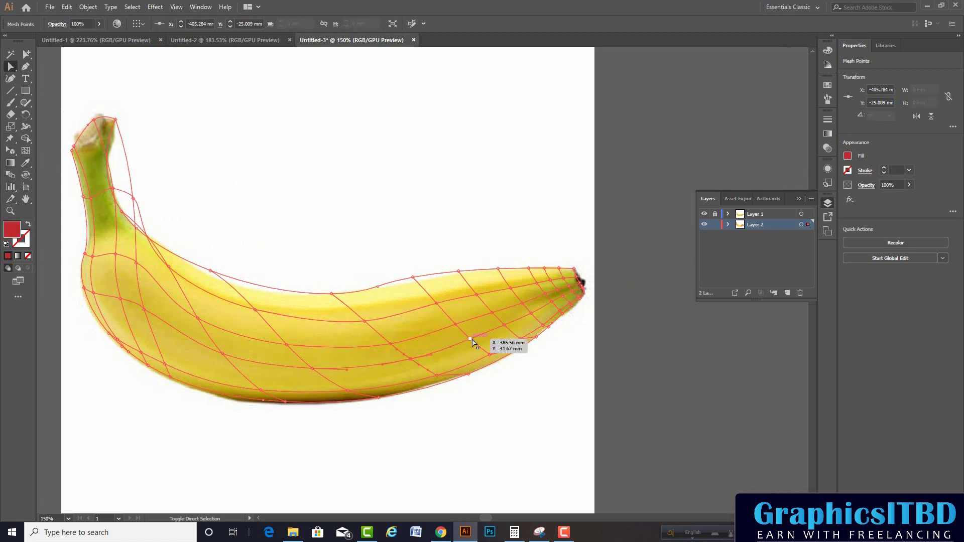
{"action": "key", "text": "i"}
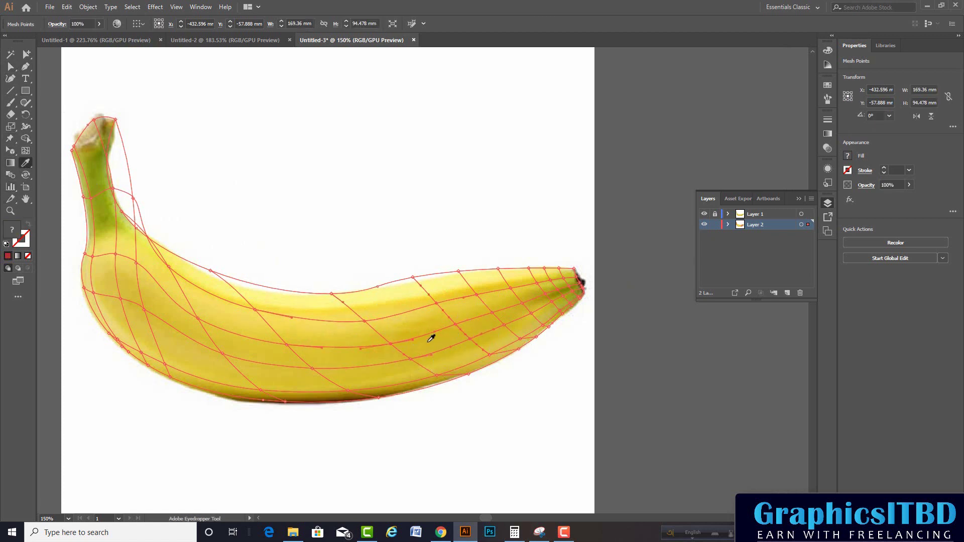
{"action": "left_click", "coordinate": [431, 339]}
{"action": "key", "text": "a"}
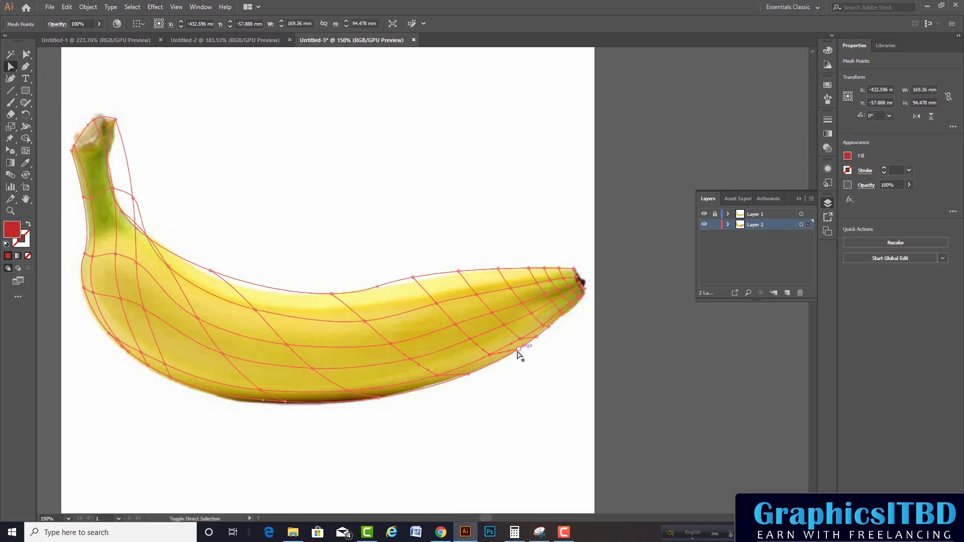
Step: Recolour the remaining red points yellow and view the whole mesh with the photo hidden
{"action": "left_click", "coordinate": [478, 376]}
{"action": "left_click", "coordinate": [25, 168]}
{"action": "left_click", "coordinate": [485, 363]}
{"action": "key", "text": "a"}
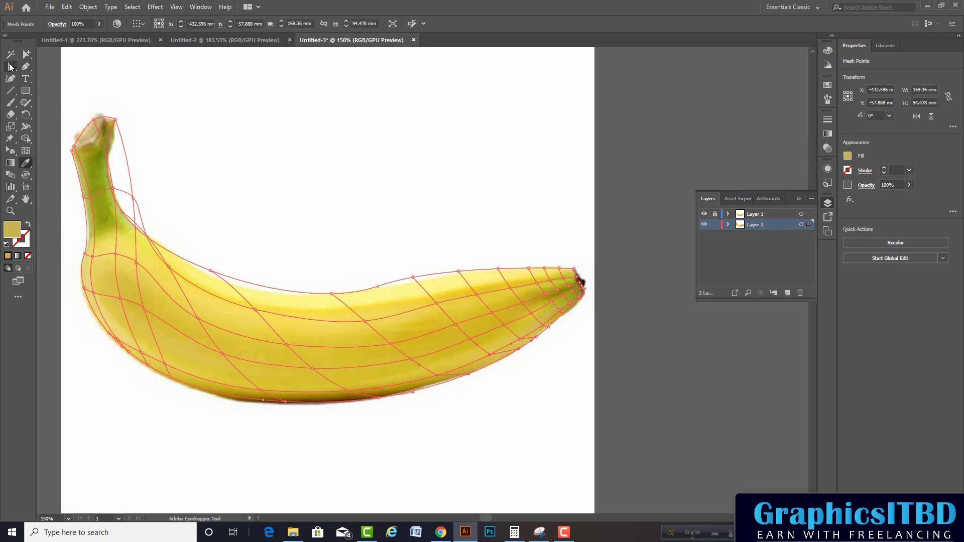
{"action": "key", "text": "ctrl+1"}
{"action": "left_click", "coordinate": [703, 215]}
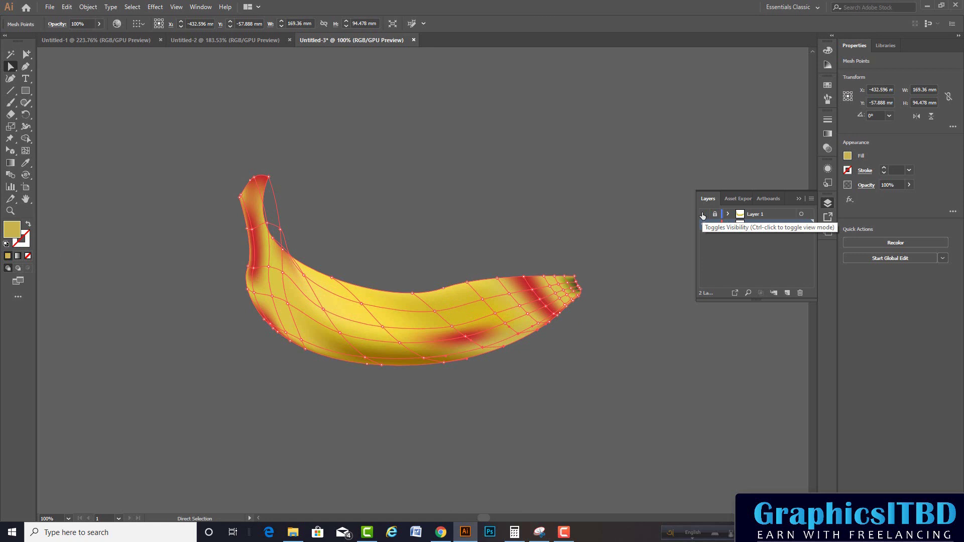
Step: Zoom into the tip and recolour a red mesh point there from the photo
{"action": "left_click", "coordinate": [702, 214]}
{"action": "key", "text": "ctrl+equal"}
{"action": "key", "text": "ctrl+equal"}
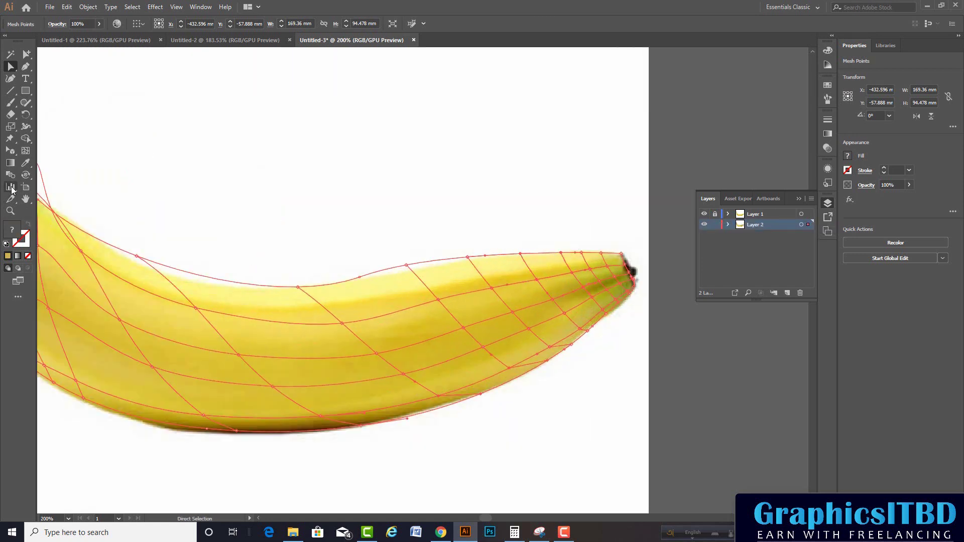
{"action": "left_click", "coordinate": [532, 270]}
{"action": "left_click", "coordinate": [528, 329]}
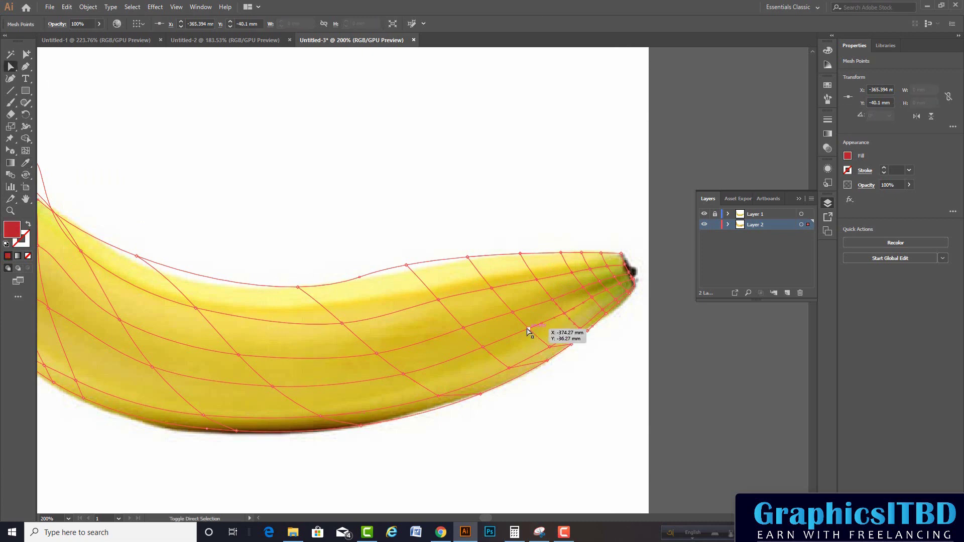
{"action": "key", "text": "i"}
{"action": "left_click", "coordinate": [499, 295]}
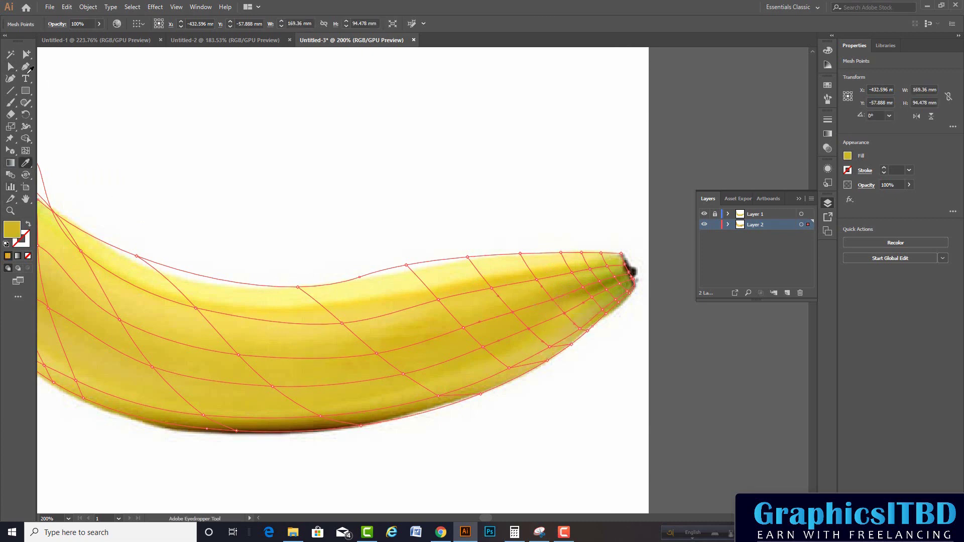
{"action": "key", "text": "a"}
{"action": "key", "text": "ctrl+1"}
Step: Compare the recoloured mesh with the photo hidden and shown, then select the banana mesh
{"action": "left_click", "coordinate": [704, 214]}
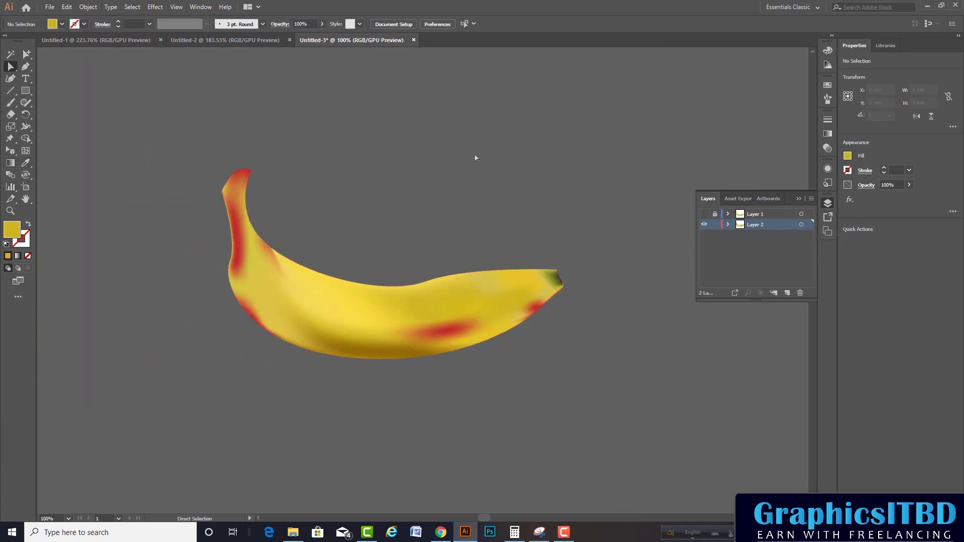
{"action": "scroll", "coordinate": [581, 302], "scroll_direction": "up", "scroll_amount": 1}
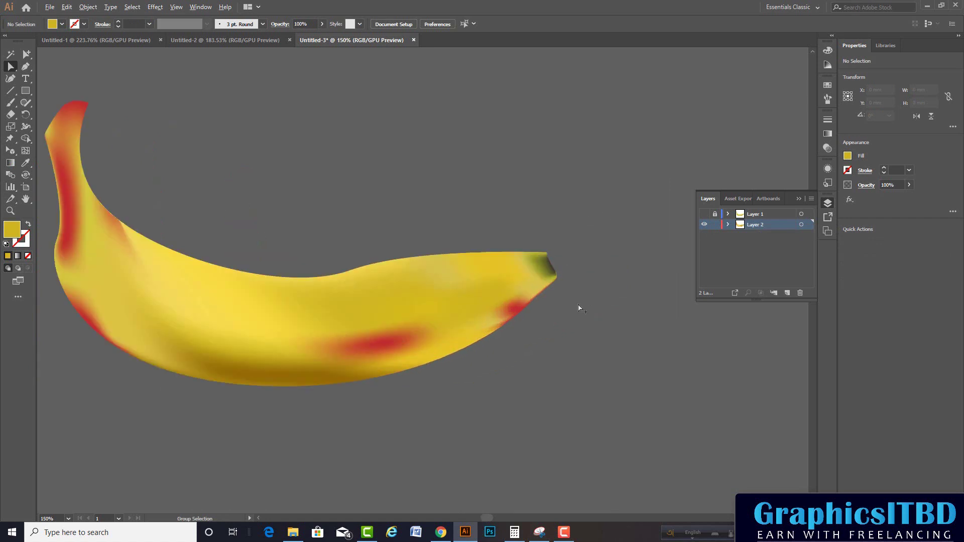
{"action": "scroll", "coordinate": [578, 304], "scroll_direction": "up", "scroll_amount": 1}
{"action": "key", "text": "ctrl+1"}
{"action": "left_click", "coordinate": [705, 214]}
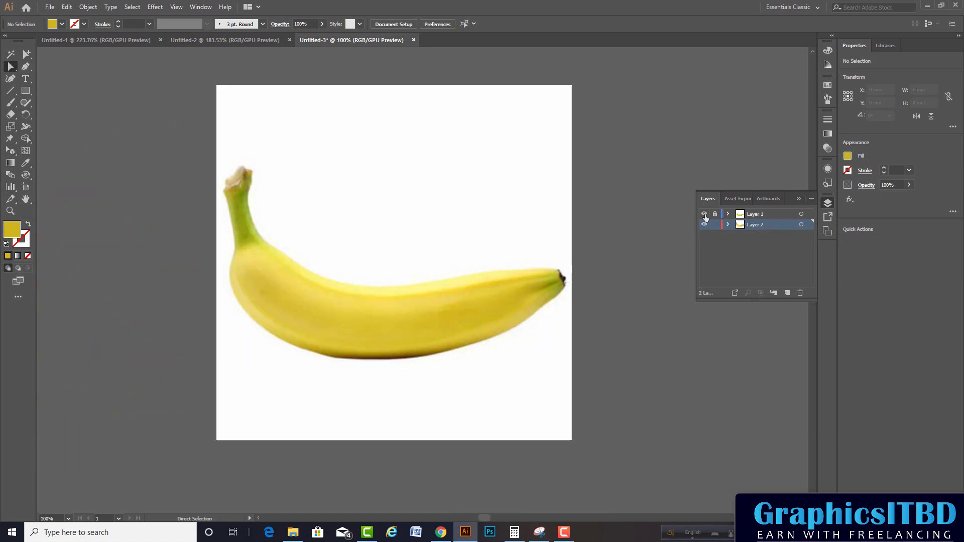
{"action": "left_click", "coordinate": [334, 333]}
{"action": "scroll", "coordinate": [430, 287], "scroll_direction": "up", "scroll_amount": 1}
Step: Eyedropper photo colours onto the mesh points near the banana's tip, toggling the photo to compare
{"action": "left_click", "coordinate": [704, 214]}
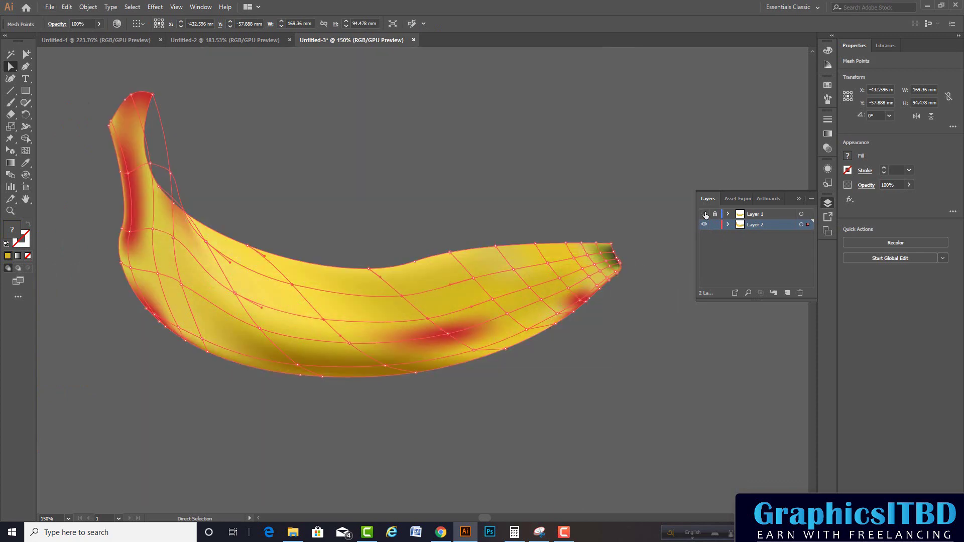
{"action": "left_click", "coordinate": [704, 213]}
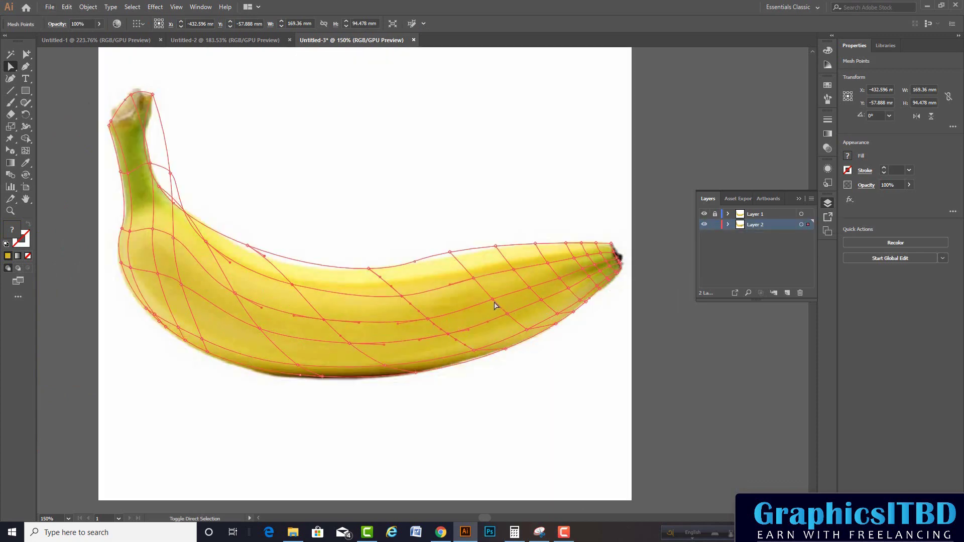
{"action": "key", "text": "i"}
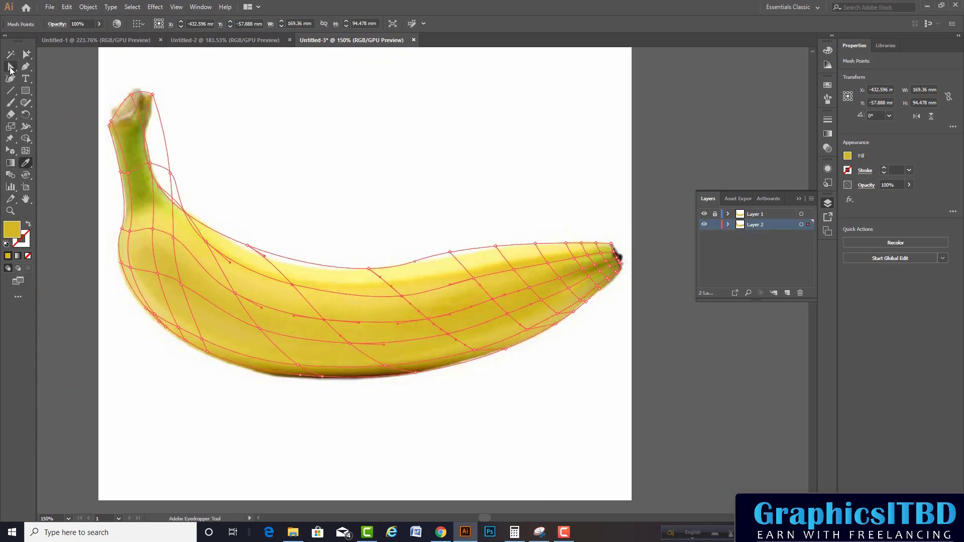
{"action": "left_click", "coordinate": [11, 67]}
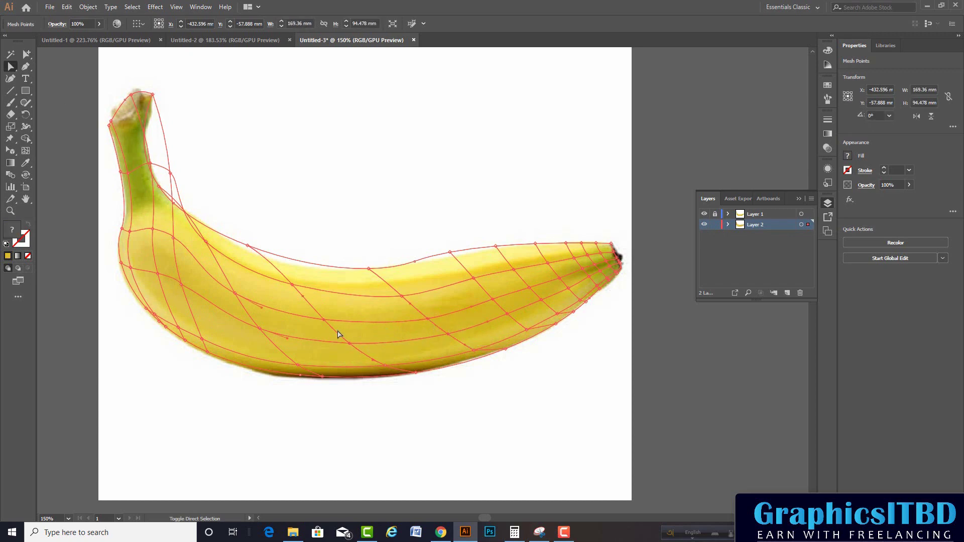
{"action": "scroll", "coordinate": [555, 289], "scroll_direction": "up", "scroll_amount": 2}
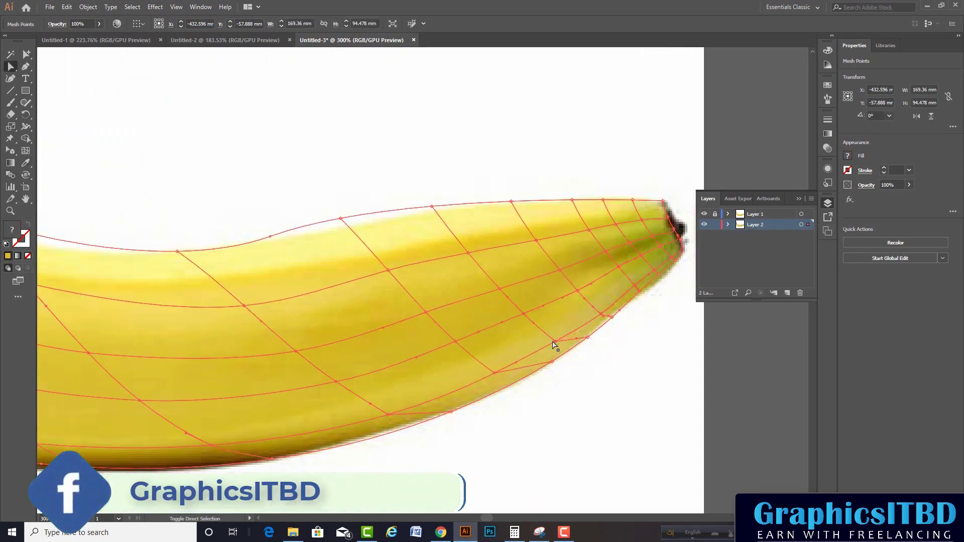
{"action": "left_click", "coordinate": [602, 317]}
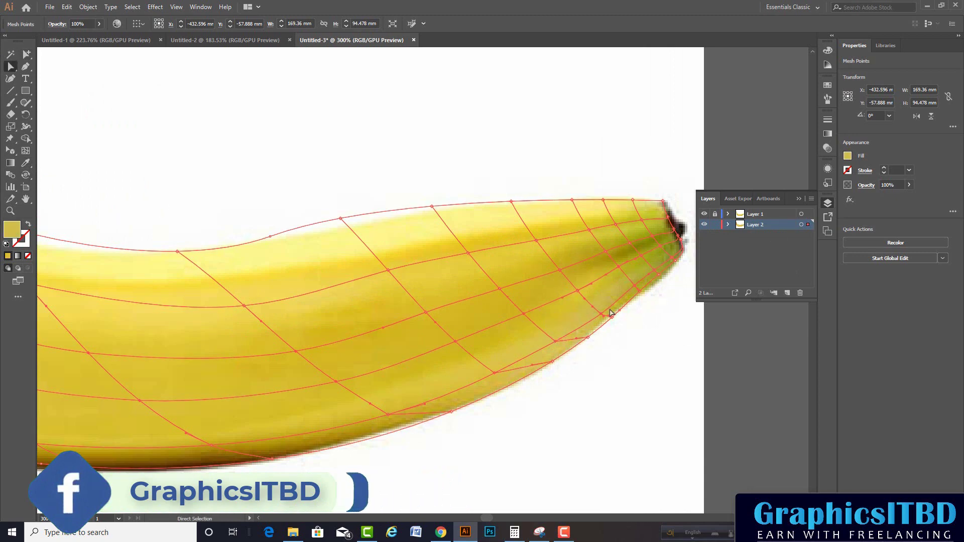
{"action": "key", "text": "i"}
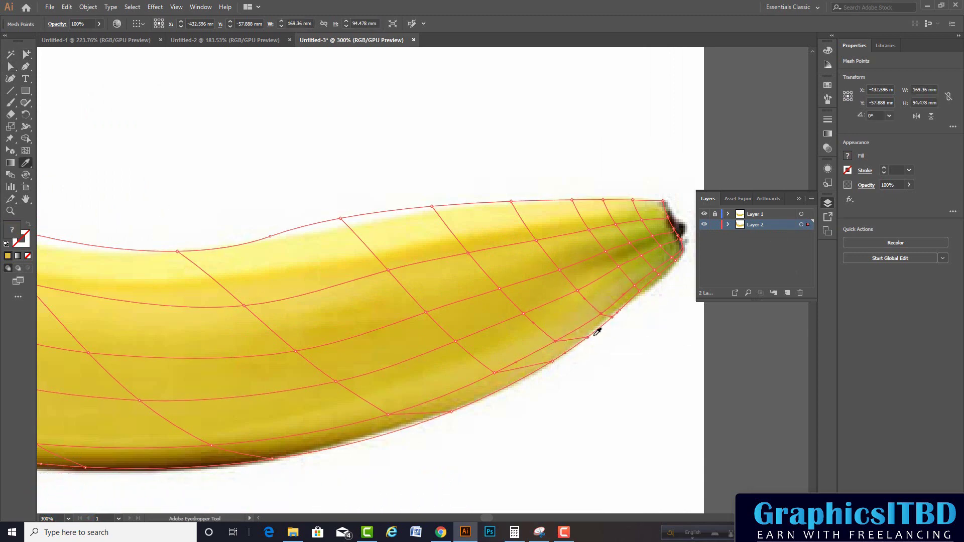
{"action": "left_click", "coordinate": [547, 351]}
{"action": "key", "text": "ctrl+z"}
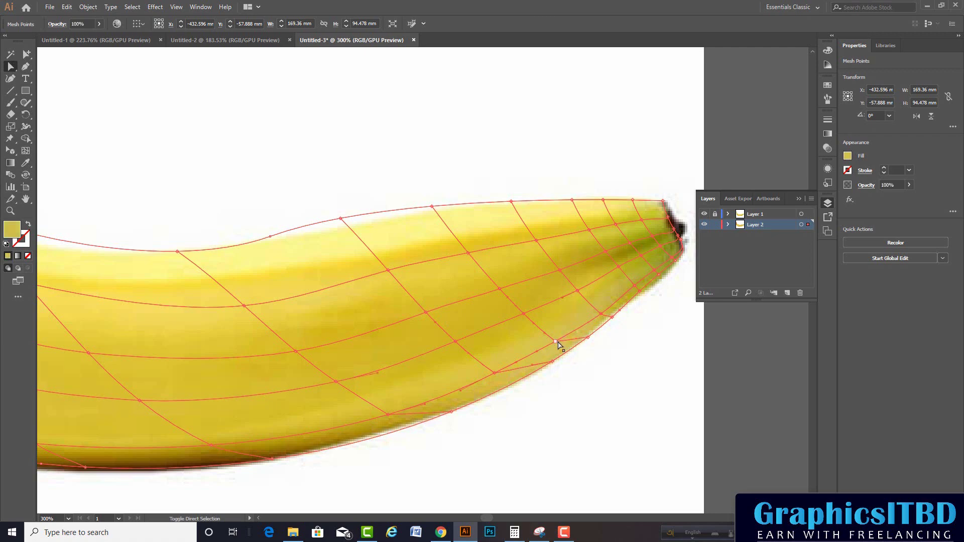
{"action": "left_click", "coordinate": [564, 360], "text": "ctrl"}
Step: Deselect the mesh, hide Layer 1's photo and zoom out to review the banana
{"action": "key", "text": "ctrl+minus"}
{"action": "key", "text": "ctrl+shift+a"}
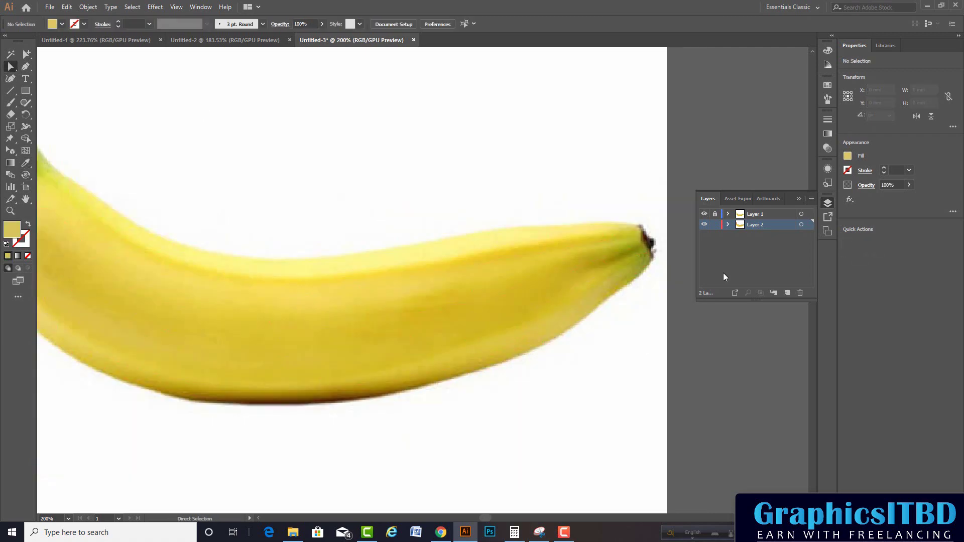
{"action": "left_click", "coordinate": [704, 214]}
{"action": "key", "text": "ctrl+minus"}
{"action": "key", "text": "ctrl+minus"}
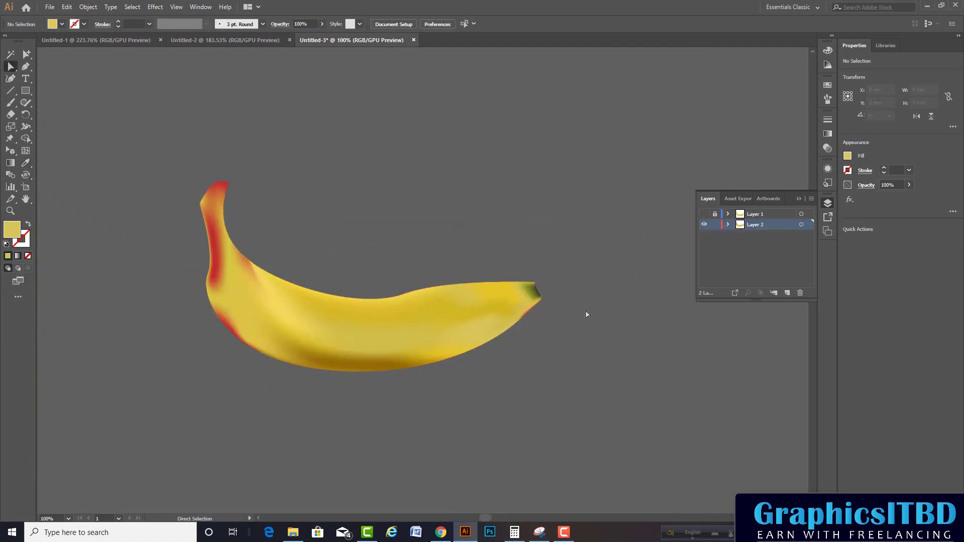
{"action": "left_click_drag", "start_coordinate": [385, 337], "coordinate": [501, 323]}
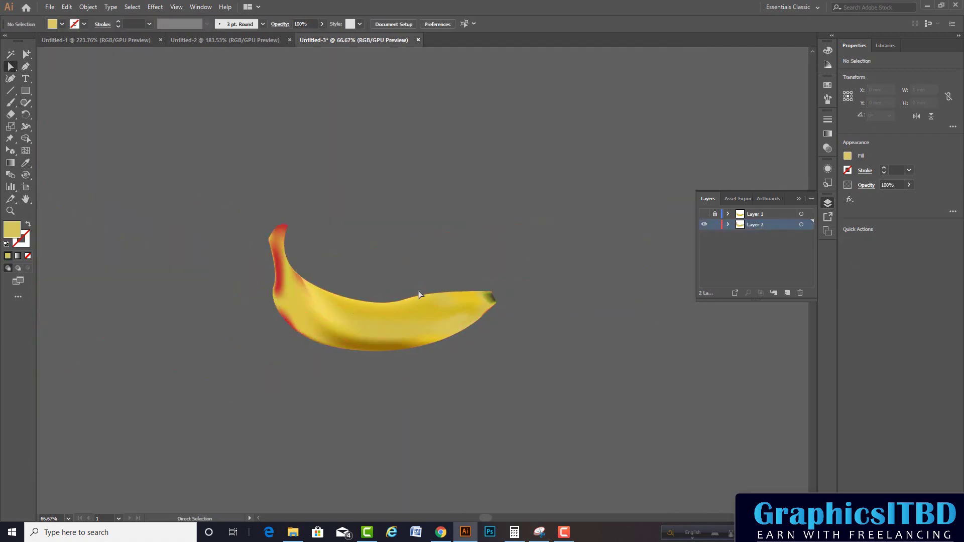
{"action": "left_click", "coordinate": [451, 322]}
Step: Sample the photo's yellow onto the mesh points along the banana's lower-left edge
{"action": "scroll", "coordinate": [345, 308], "scroll_direction": "up", "scroll_amount": 3}
{"action": "scroll", "coordinate": [344, 308], "scroll_direction": "up", "scroll_amount": 1}
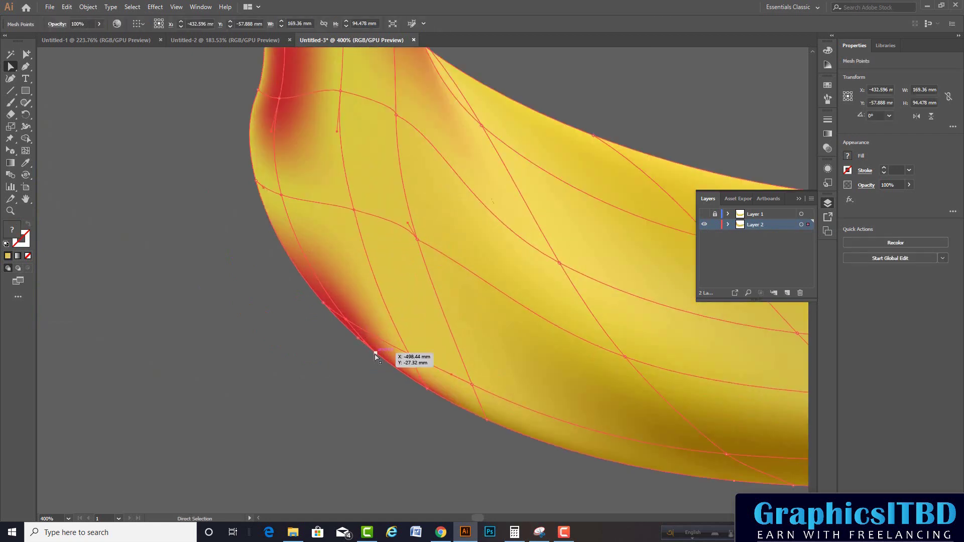
{"action": "left_click", "coordinate": [704, 214]}
{"action": "left_click", "coordinate": [428, 388]}
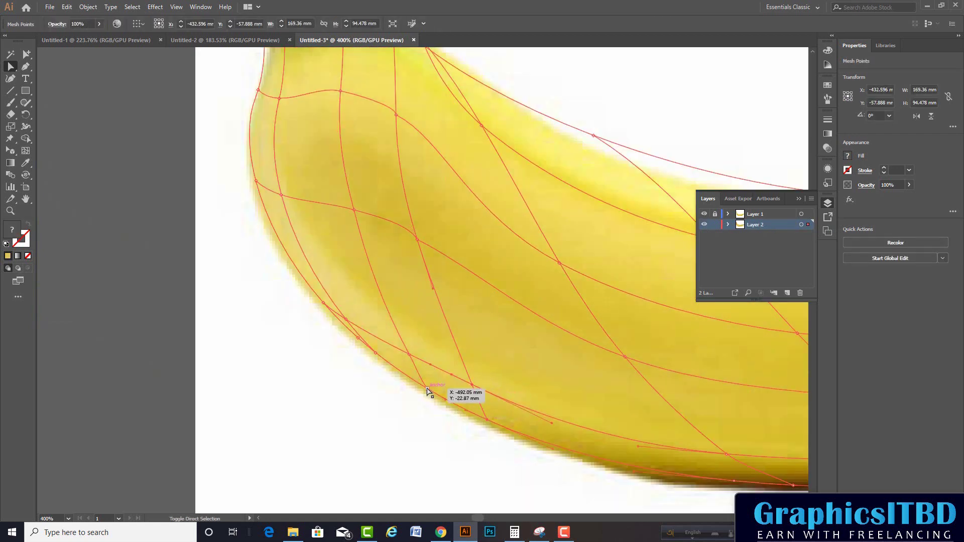
{"action": "left_click", "coordinate": [389, 368]}
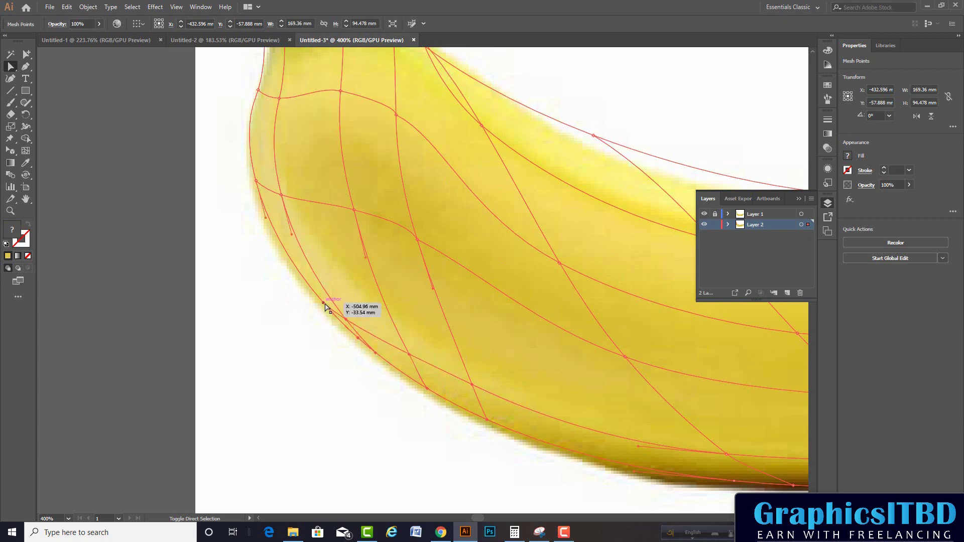
{"action": "key", "text": "a"}
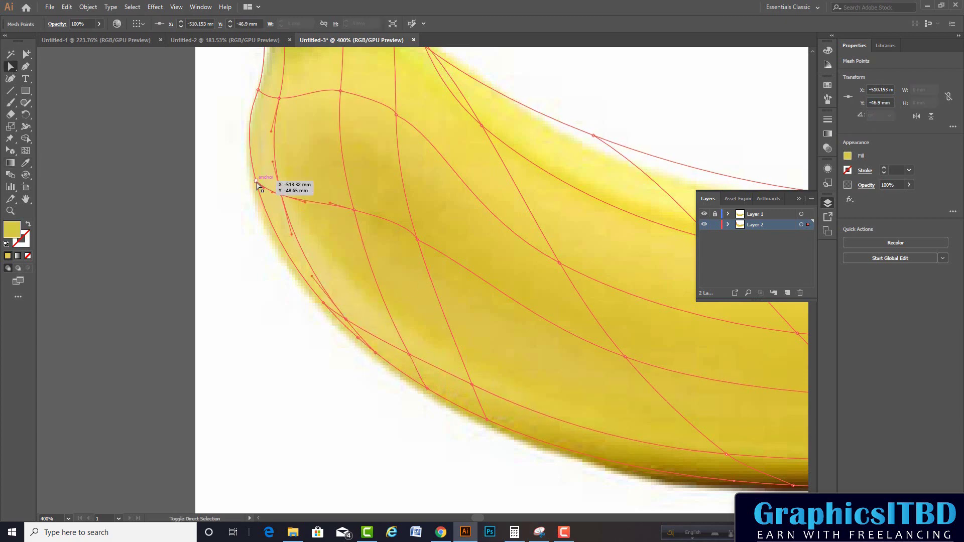
{"action": "mouse_move", "coordinate": [318, 244]}
{"action": "left_mouse_down"}
{"action": "mouse_move", "coordinate": [253, 87]}
{"action": "mouse_move", "coordinate": [357, 215]}
{"action": "left_mouse_up"}
{"action": "left_click", "coordinate": [25, 164]}
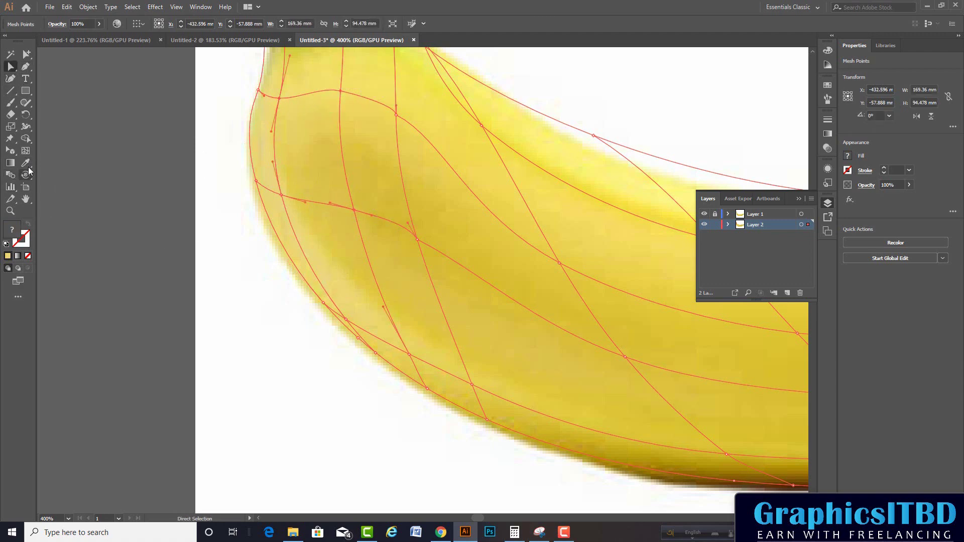
{"action": "key", "text": "ctrl+minus"}
{"action": "key", "text": "ctrl+minus"}
{"action": "key", "text": "ctrl+minus"}
{"action": "key", "text": "ctrl+shift+a"}
Step: Check the result with the photo hidden, then sample olive green onto the stem-edge point
{"action": "left_click", "coordinate": [704, 214]}
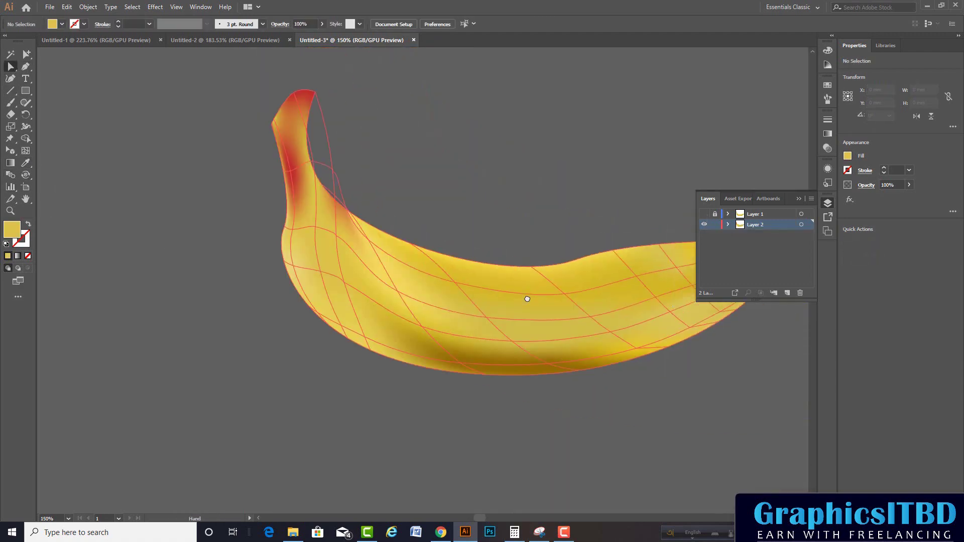
{"action": "key", "text": "ctrl+plus"}
{"action": "key", "text": "ctrl+plus"}
{"action": "left_click", "coordinate": [704, 214]}
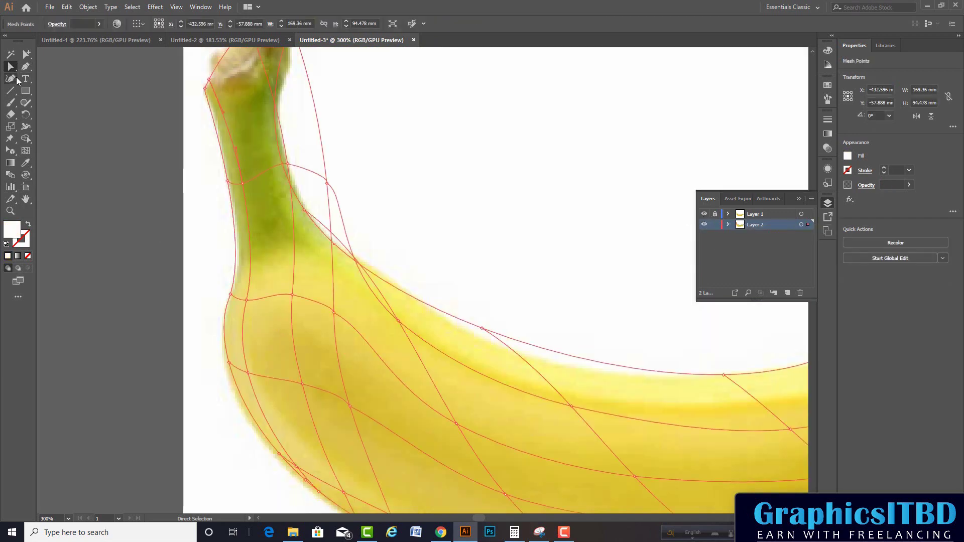
{"action": "left_click", "coordinate": [205, 89]}
{"action": "left_click", "coordinate": [247, 301], "text": "shift"}
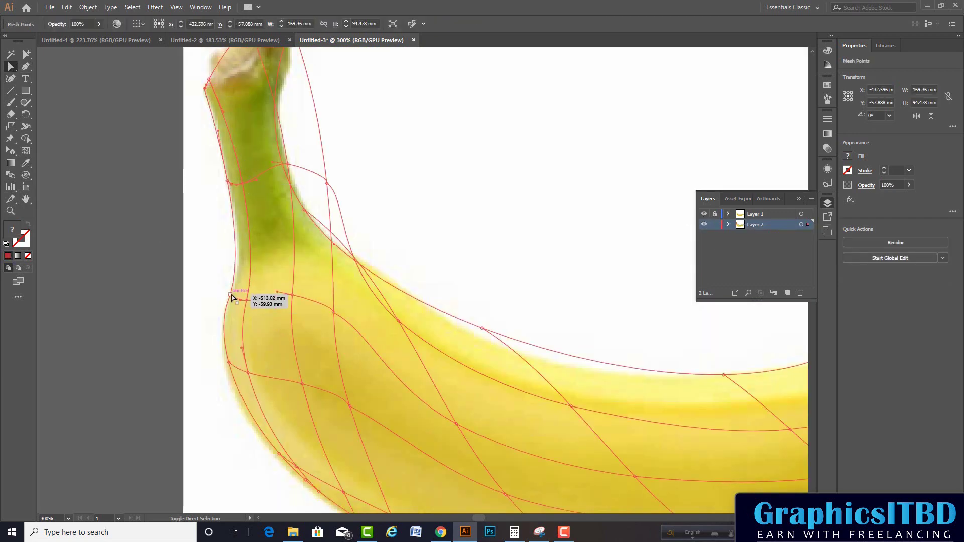
{"action": "key", "text": "i"}
{"action": "left_click", "coordinate": [241, 161]}
{"action": "key", "text": "a"}
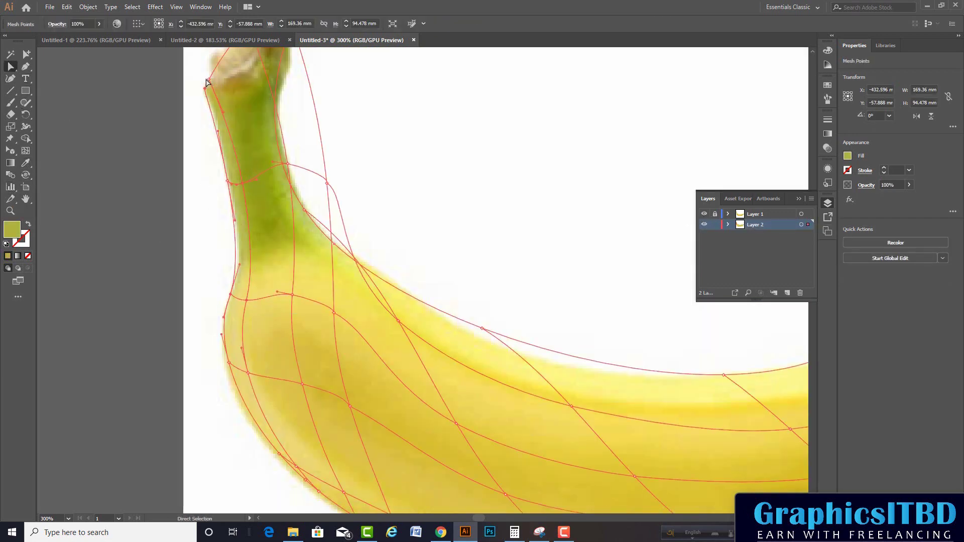
{"action": "scroll", "coordinate": [301, 183], "scroll_direction": "up", "scroll_amount": 1}
Step: Sample green and yellow onto further stem-edge mesh points, toggling the photo to compare
{"action": "key", "text": "i"}
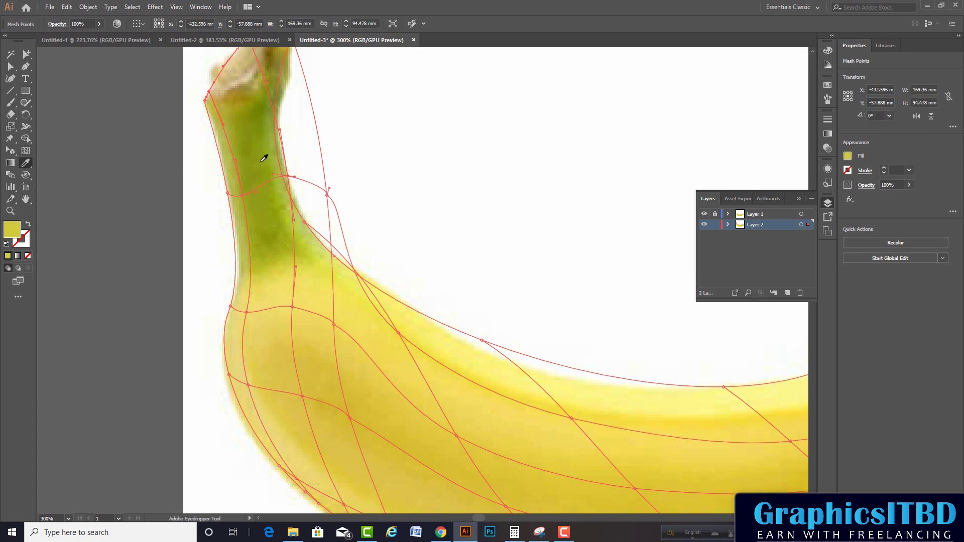
{"action": "left_click", "coordinate": [705, 214]}
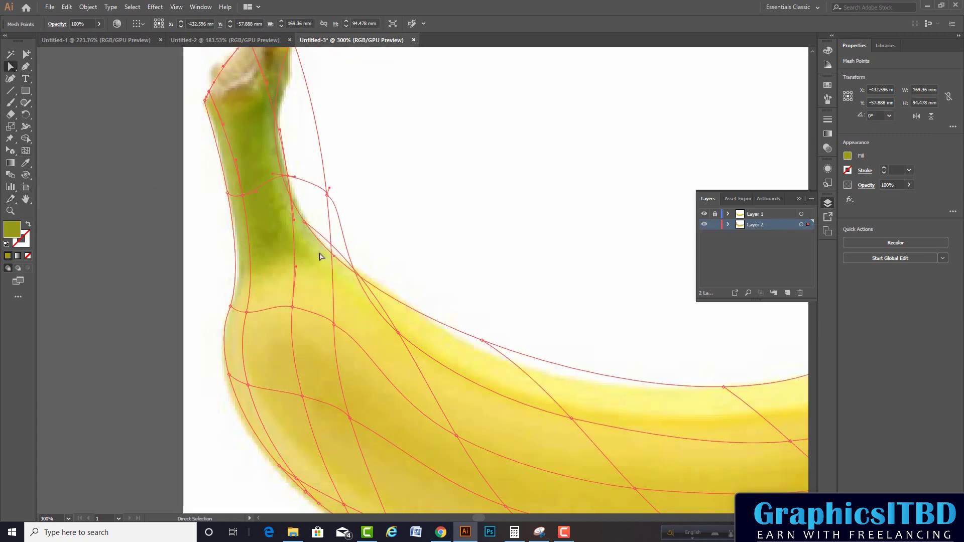
{"action": "left_click", "coordinate": [323, 245]}
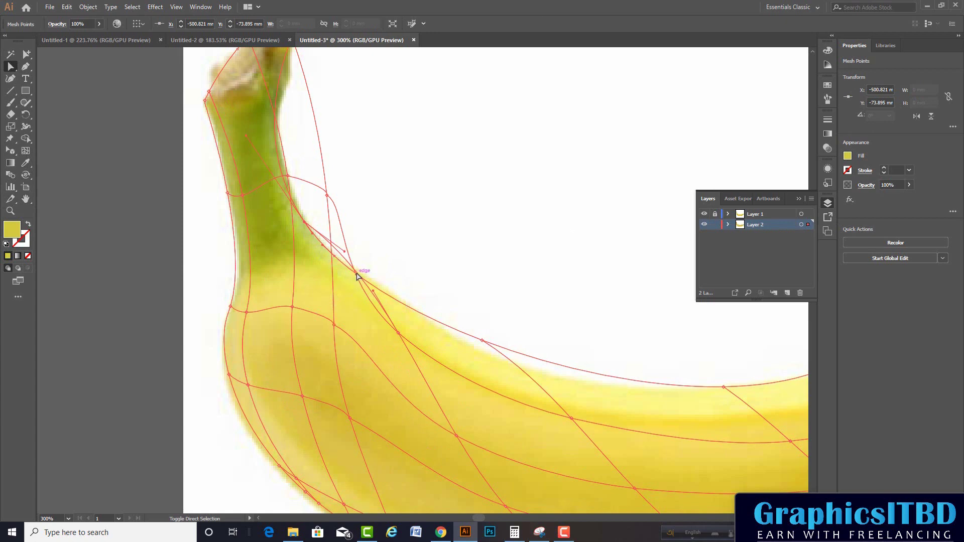
{"action": "left_click", "coordinate": [333, 325], "text": "ctrl+shift"}
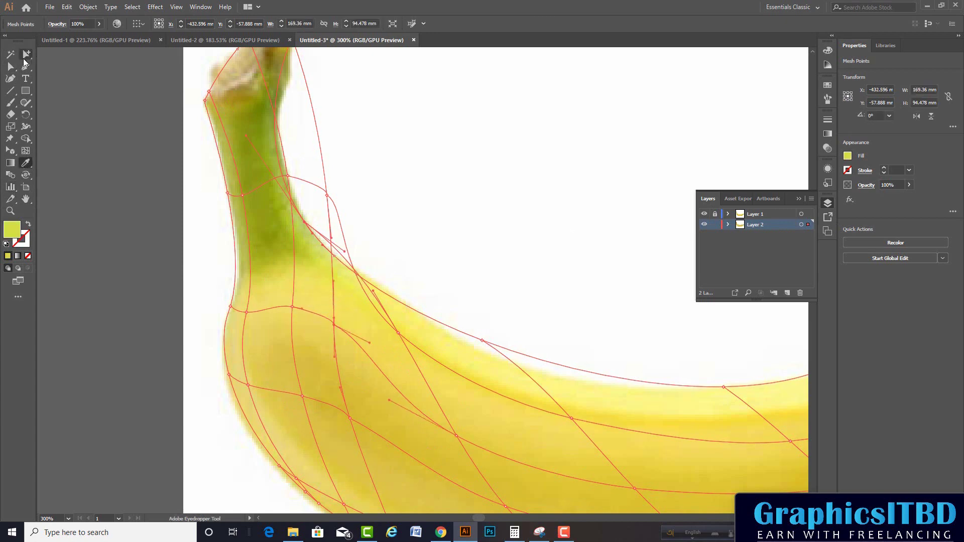
{"action": "key", "text": "ctrl"}
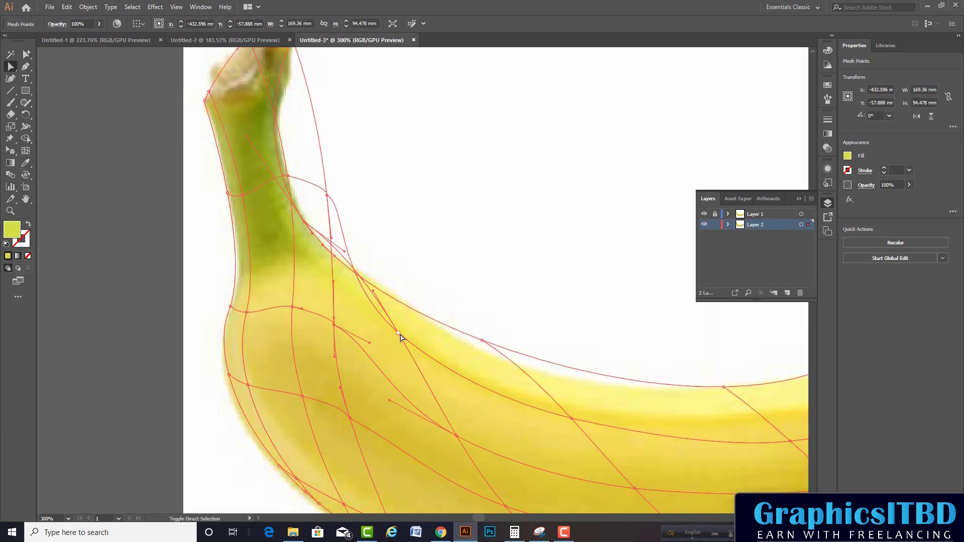
{"action": "left_click", "coordinate": [400, 338]}
{"action": "left_click", "coordinate": [704, 214]}
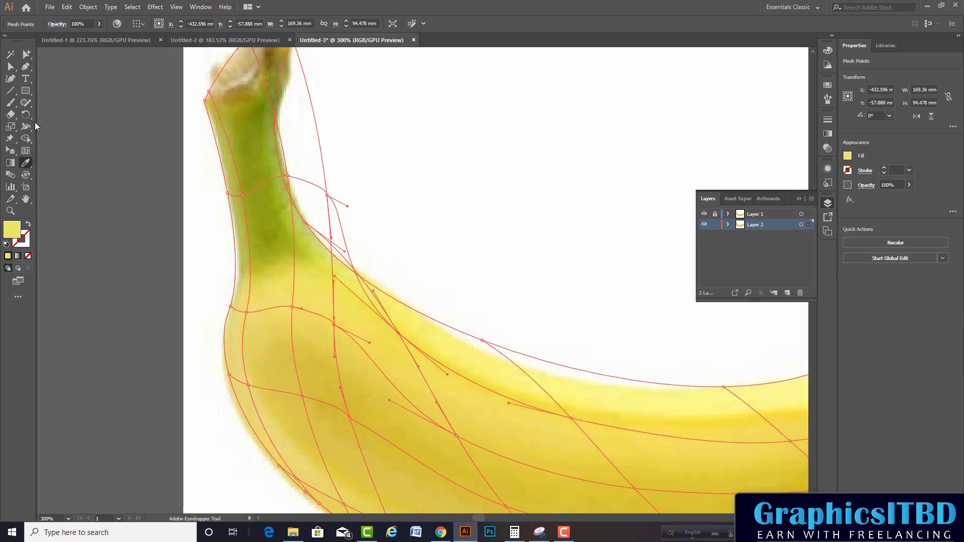
{"action": "left_click", "coordinate": [704, 214]}
Step: Sample the tan stem-end colour onto the mesh point at the stem top
{"action": "left_click", "coordinate": [400, 333]}
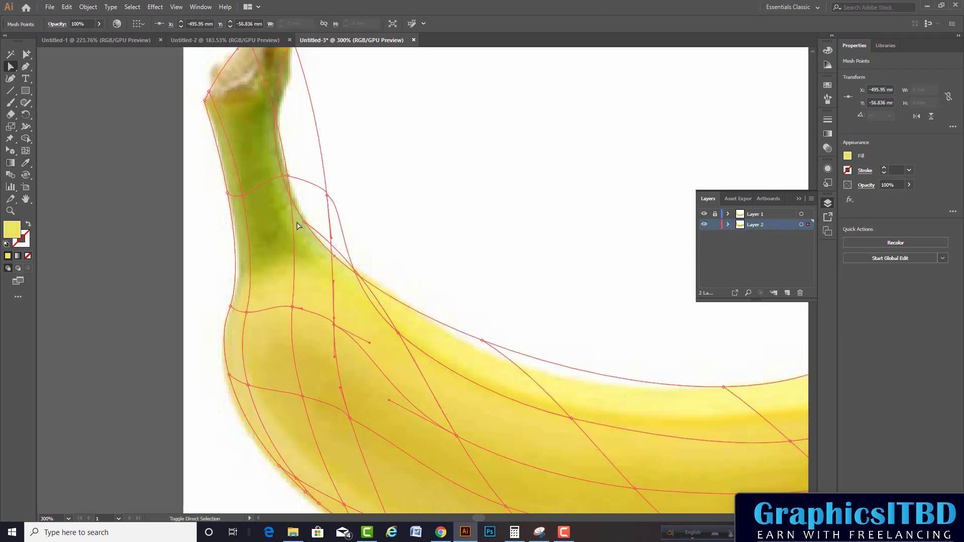
{"action": "key", "text": "i"}
{"action": "left_click", "coordinate": [704, 214]}
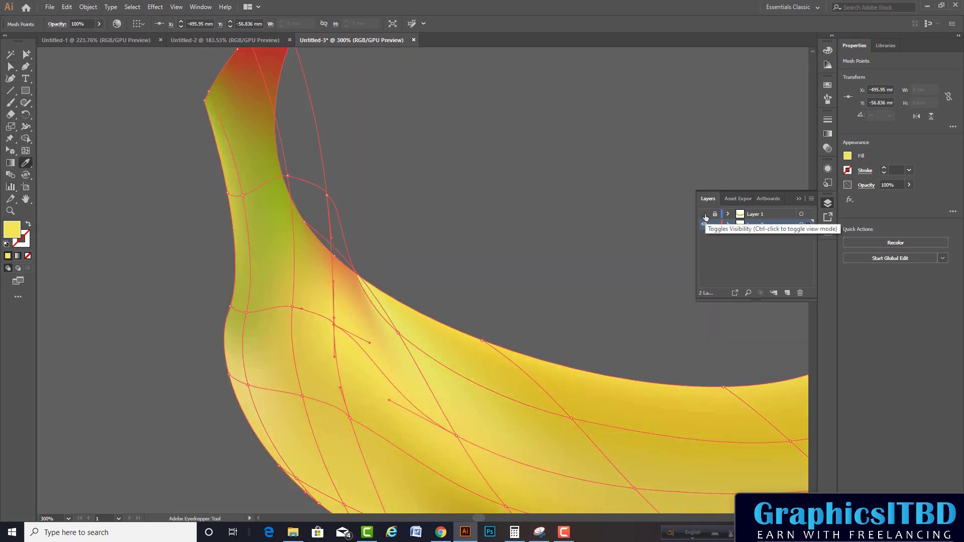
{"action": "key", "text": "ctrl+minus"}
{"action": "left_click", "coordinate": [704, 214]}
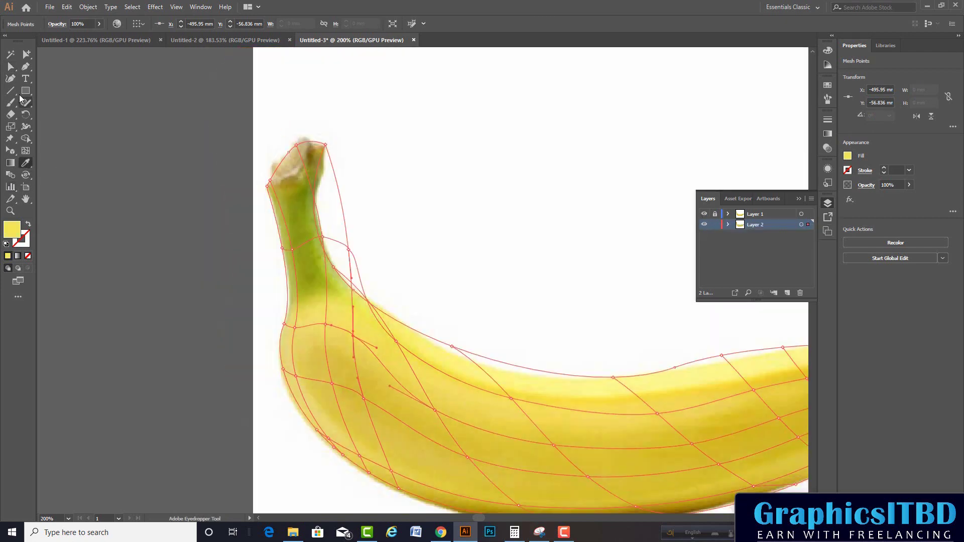
{"action": "left_click", "coordinate": [11, 66]}
{"action": "left_click", "coordinate": [325, 145]}
{"action": "left_click", "coordinate": [25, 163]}
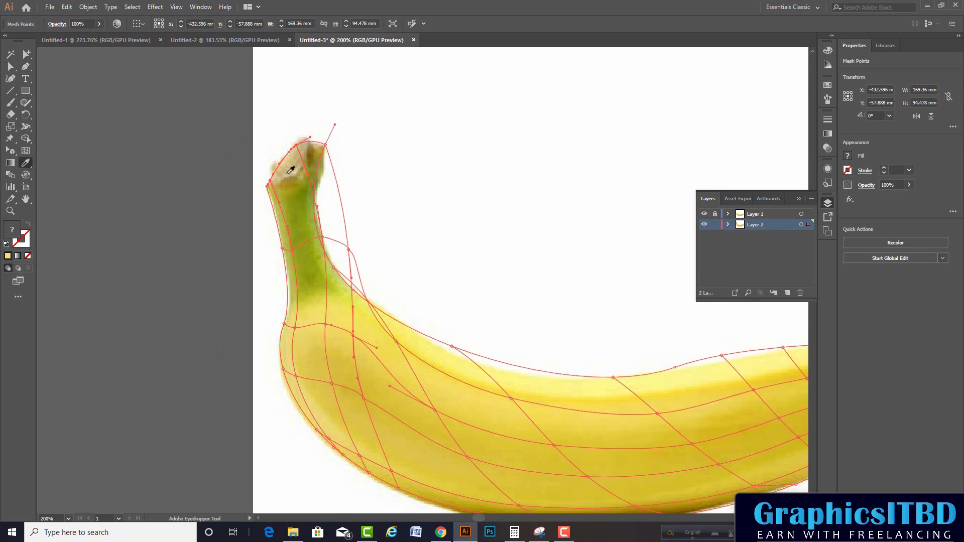
{"action": "key", "text": "a"}
Step: Recolour the stem mesh points where the stem meets the body with sampled green
{"action": "left_click", "coordinate": [303, 217]}
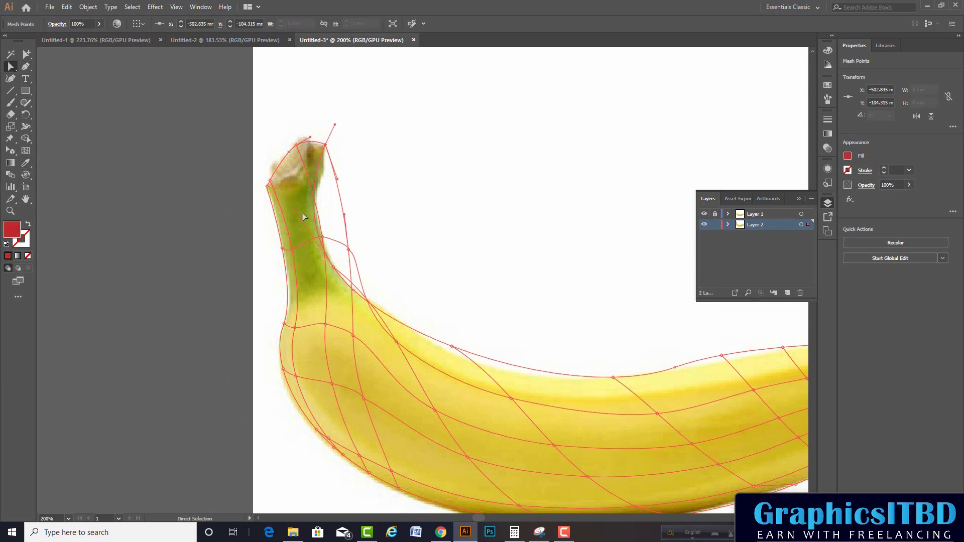
{"action": "left_click", "coordinate": [11, 66]}
{"action": "left_click", "coordinate": [350, 245]}
{"action": "key", "text": "i"}
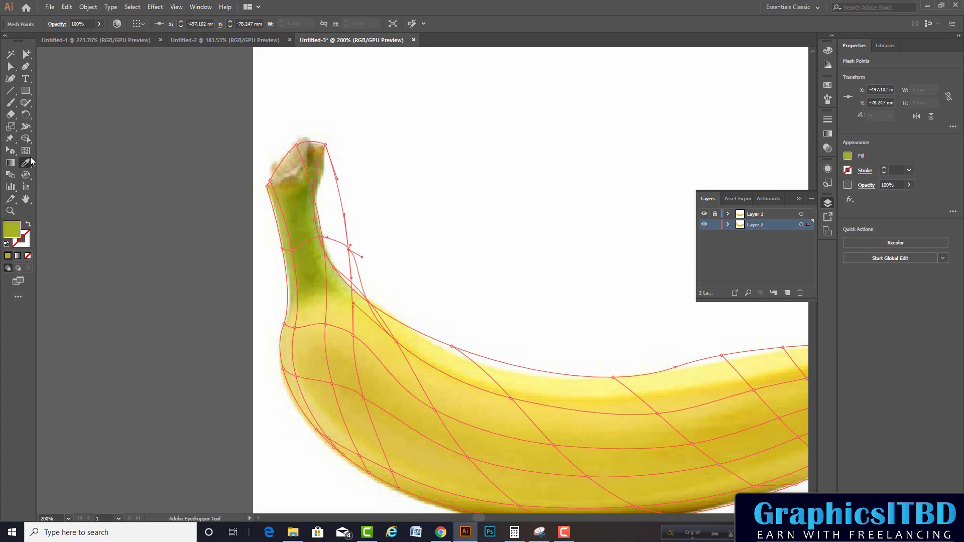
{"action": "key", "text": "a"}
{"action": "left_click", "coordinate": [351, 281]}
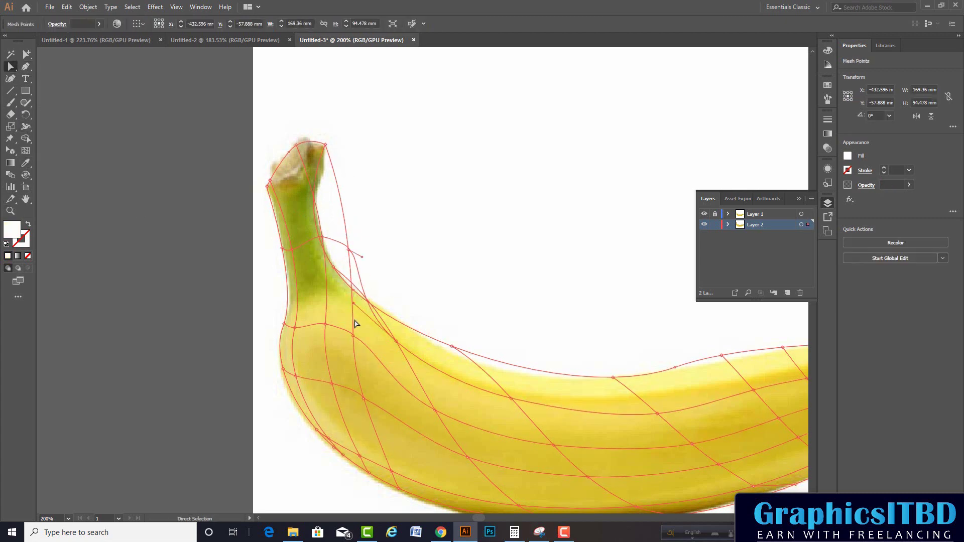
{"action": "left_click", "coordinate": [319, 238]}
{"action": "scroll", "coordinate": [313, 252], "scroll_direction": "down", "scroll_amount": 1}
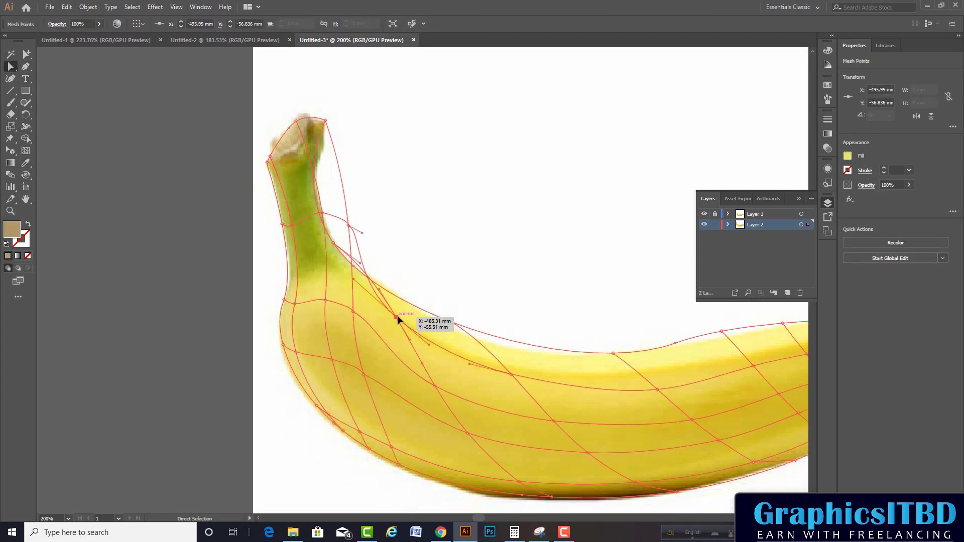
{"action": "left_click", "coordinate": [354, 312]}
Step: Sample the photo colour onto the last point near the stem and hide the photo to review
{"action": "left_click", "coordinate": [704, 214]}
{"action": "key", "text": "ctrl+1"}
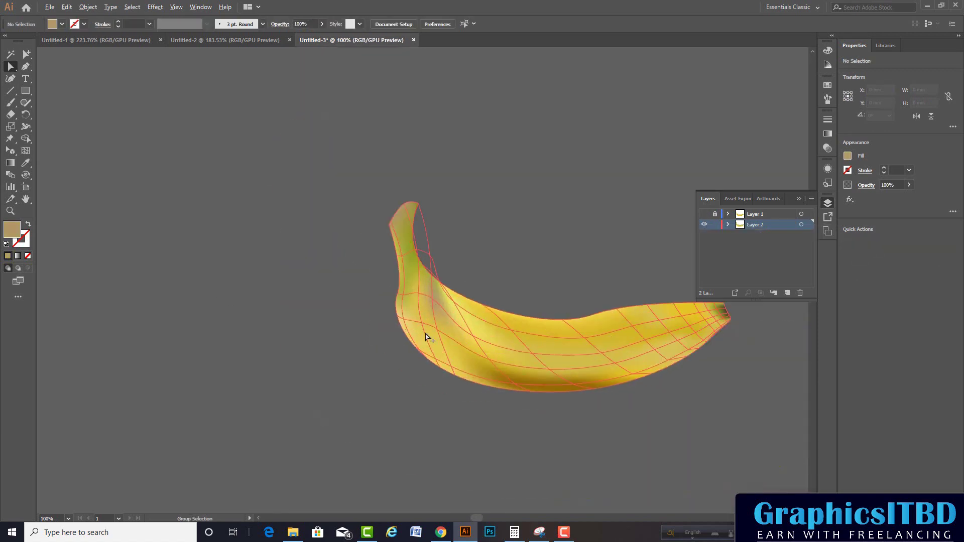
{"action": "left_click", "coordinate": [704, 214]}
{"action": "left_click", "coordinate": [430, 286]}
{"action": "key", "text": "i"}
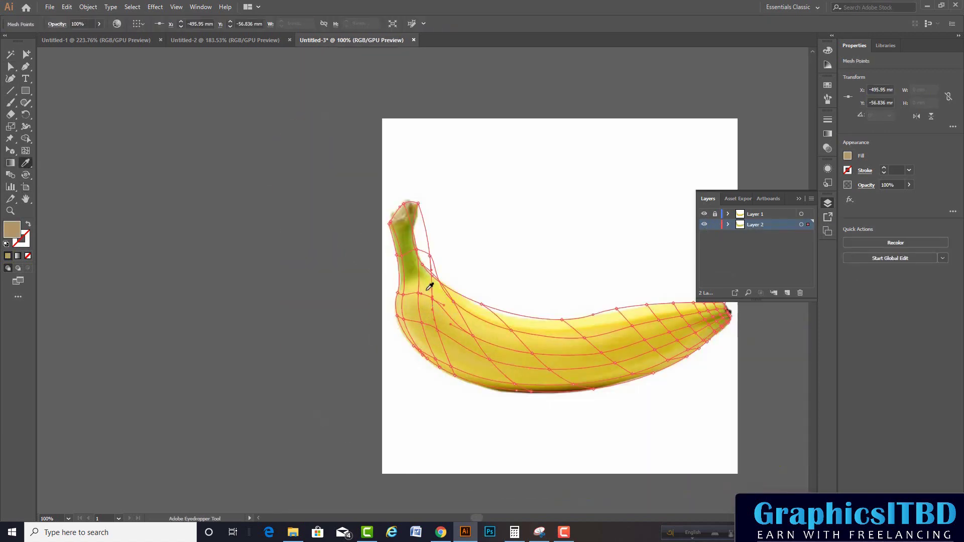
{"action": "left_click", "coordinate": [10, 65]}
{"action": "left_click", "coordinate": [704, 214]}
{"action": "left_click", "coordinate": [517, 214]}
Step: Touch up the final stem mesh points, then clear the mesh point selection
{"action": "scroll", "coordinate": [575, 256], "scroll_direction": "down", "scroll_amount": 1}
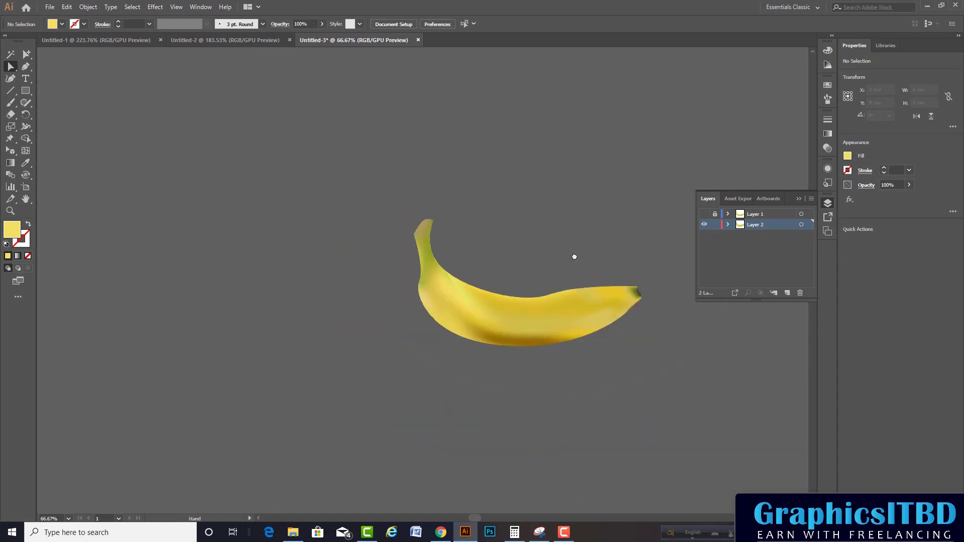
{"action": "scroll", "coordinate": [336, 234], "scroll_direction": "up", "scroll_amount": 3}
{"action": "left_click", "coordinate": [342, 335]}
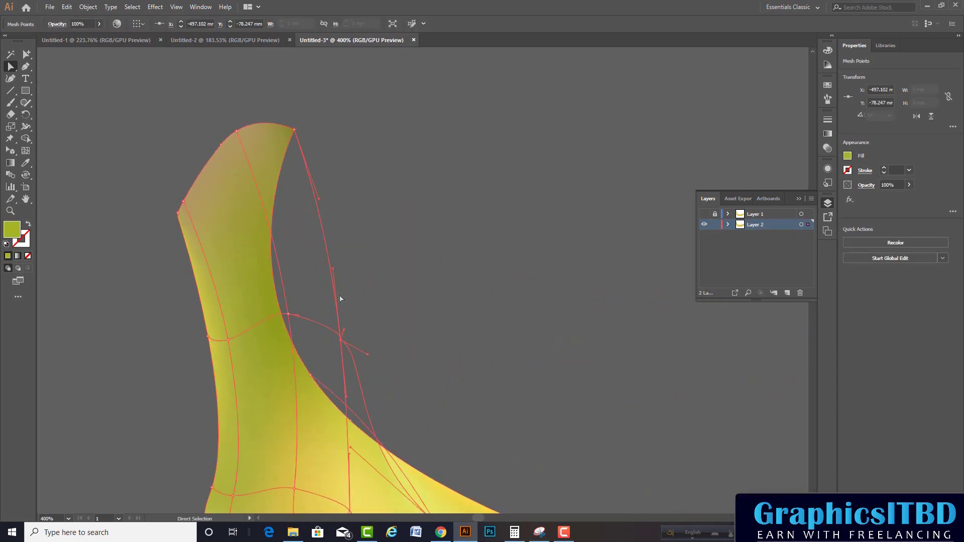
{"action": "key", "text": "i"}
{"action": "key", "text": "a"}
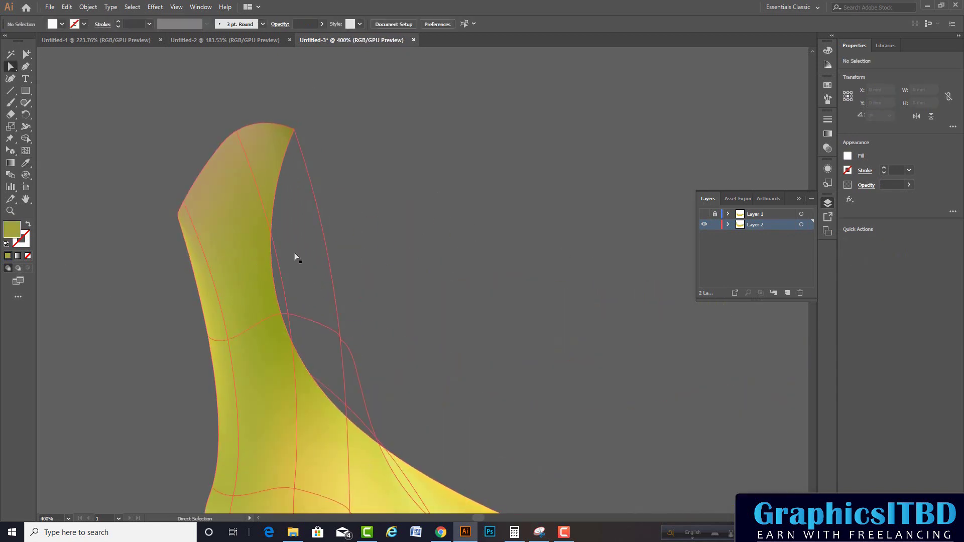
{"action": "left_click", "coordinate": [339, 341]}
{"action": "left_click", "coordinate": [295, 131]}
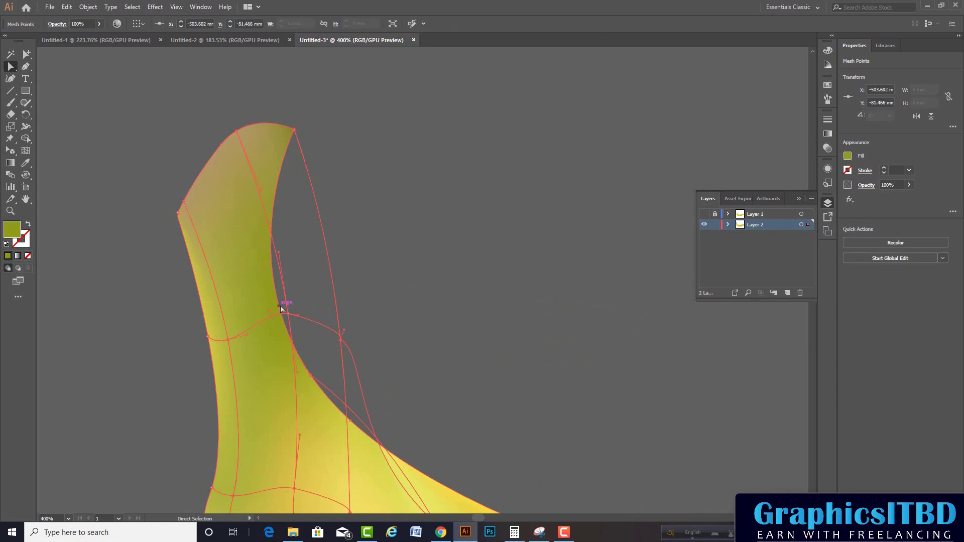
{"action": "left_click", "coordinate": [451, 302]}
Step: Zoom out and in to view the whole shaded mesh banana
{"action": "key", "text": "ctrl+0"}
{"action": "key", "text": "ctrl+minus"}
{"action": "key", "text": "ctrl+minus"}
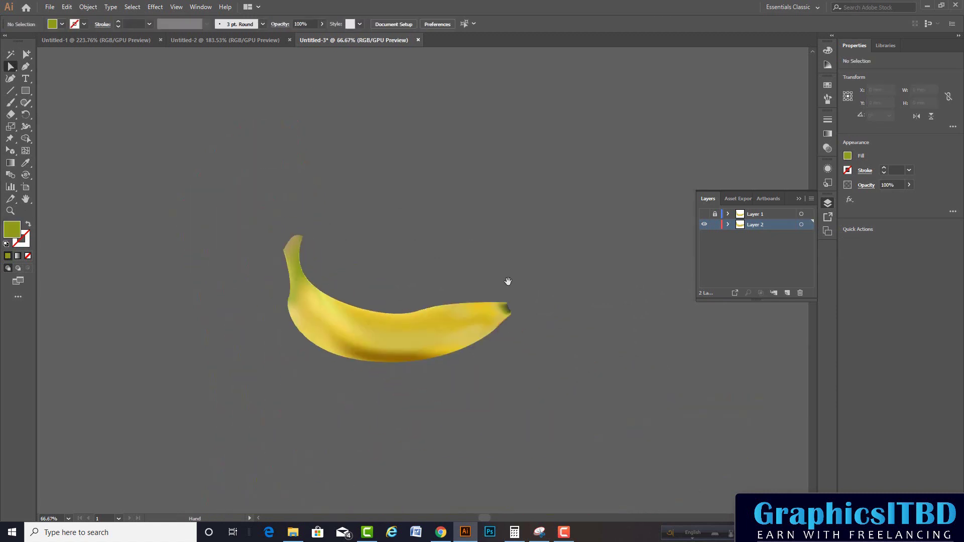
{"action": "key", "text": "ctrl+plus"}
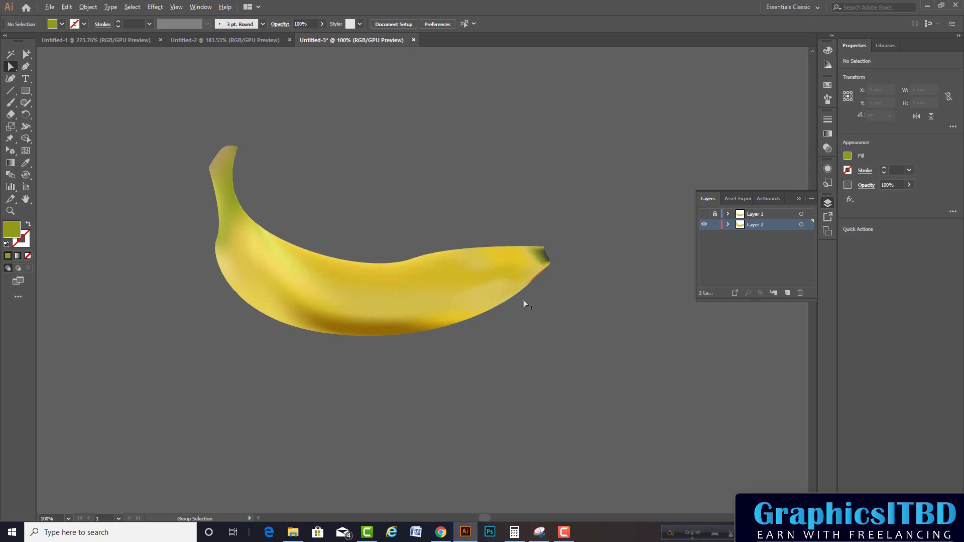
{"action": "key", "text": "ctrl+minus"}
{"action": "key", "text": "ctrl+minus"}
{"action": "key", "text": "ctrl+plus"}
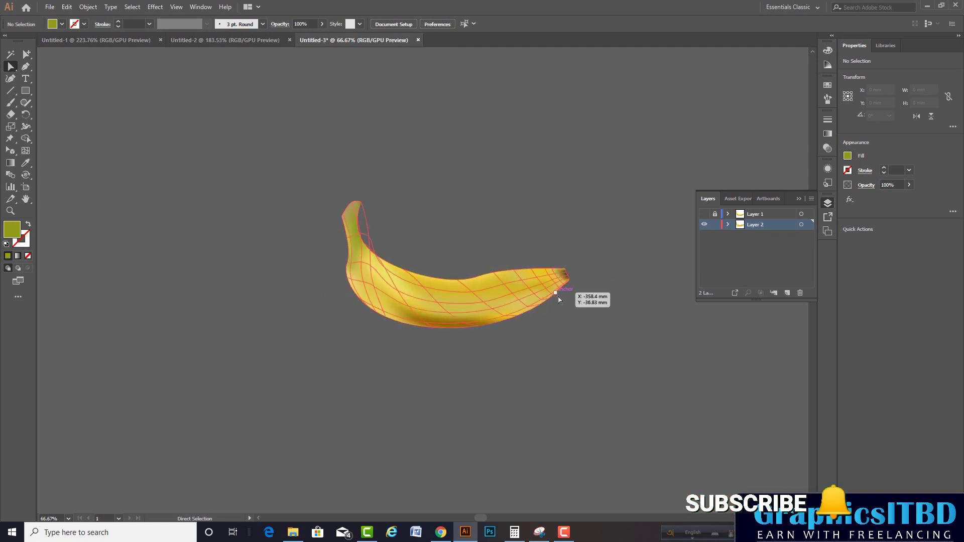
Step: Make Layer 1 visible again and select the banana photo with the Selection tool
{"action": "scroll", "coordinate": [561, 299], "scroll_direction": "down", "scroll_amount": 1}
{"action": "scroll", "coordinate": [593, 298], "scroll_direction": "up", "scroll_amount": 1}
{"action": "scroll", "coordinate": [592, 298], "scroll_direction": "down", "scroll_amount": 2}
{"action": "scroll", "coordinate": [592, 298], "scroll_direction": "up", "scroll_amount": 3}
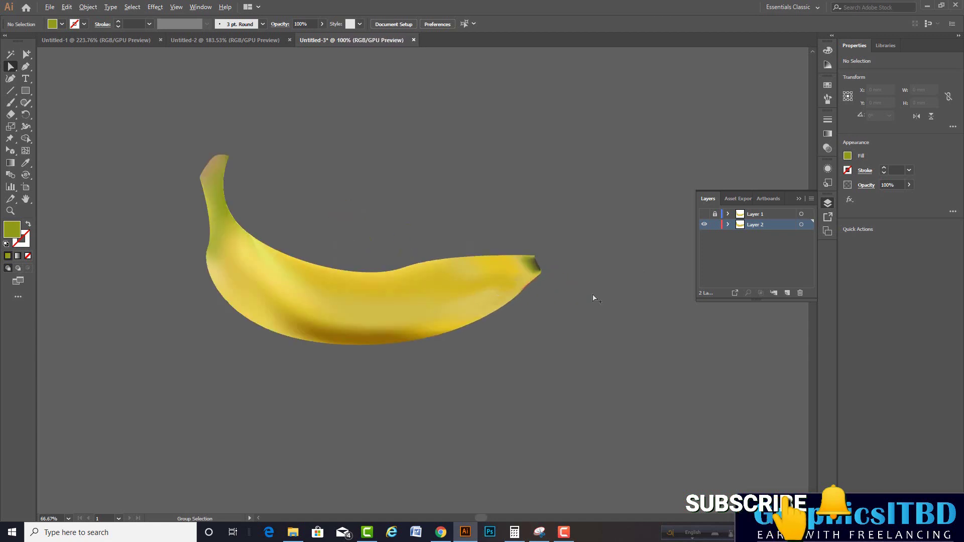
{"action": "scroll", "coordinate": [594, 299], "scroll_direction": "down", "scroll_amount": 2}
{"action": "scroll", "coordinate": [593, 298], "scroll_direction": "down", "scroll_amount": 1}
{"action": "scroll", "coordinate": [593, 298], "scroll_direction": "up", "scroll_amount": 3}
{"action": "scroll", "coordinate": [593, 299], "scroll_direction": "down", "scroll_amount": 2}
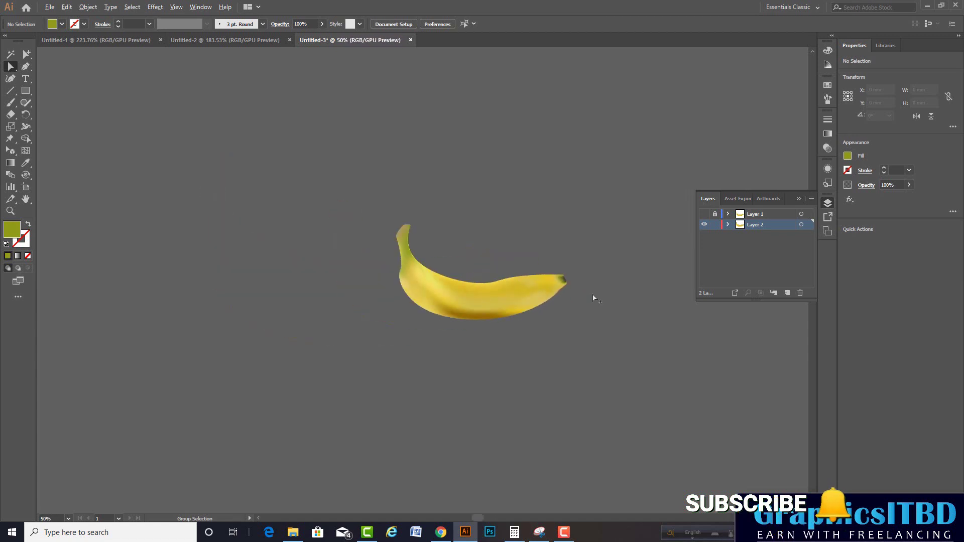
{"action": "scroll", "coordinate": [592, 298], "scroll_direction": "up", "scroll_amount": 1}
{"action": "scroll", "coordinate": [593, 299], "scroll_direction": "up", "scroll_amount": 1}
{"action": "scroll", "coordinate": [593, 298], "scroll_direction": "down", "scroll_amount": 1}
{"action": "scroll", "coordinate": [593, 299], "scroll_direction": "down", "scroll_amount": 1}
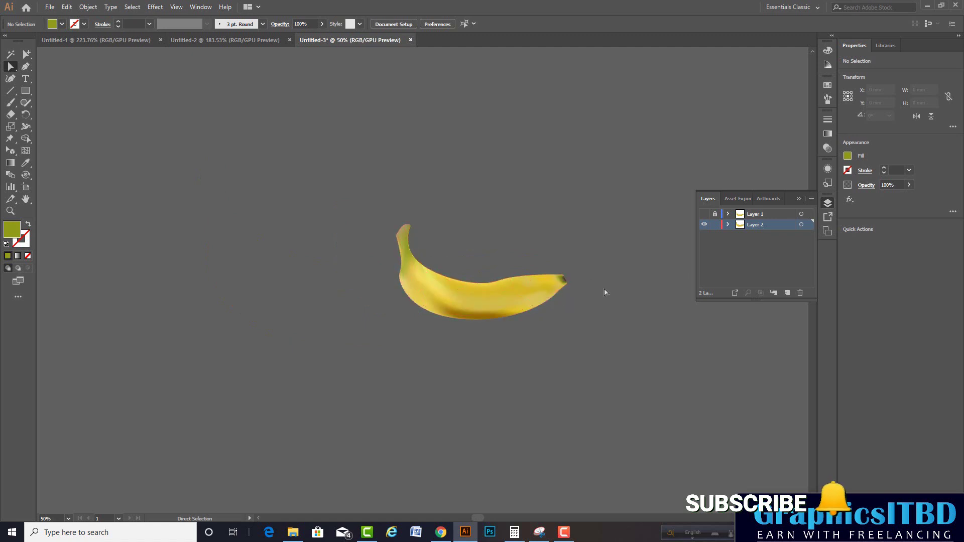
{"action": "left_click", "coordinate": [704, 216]}
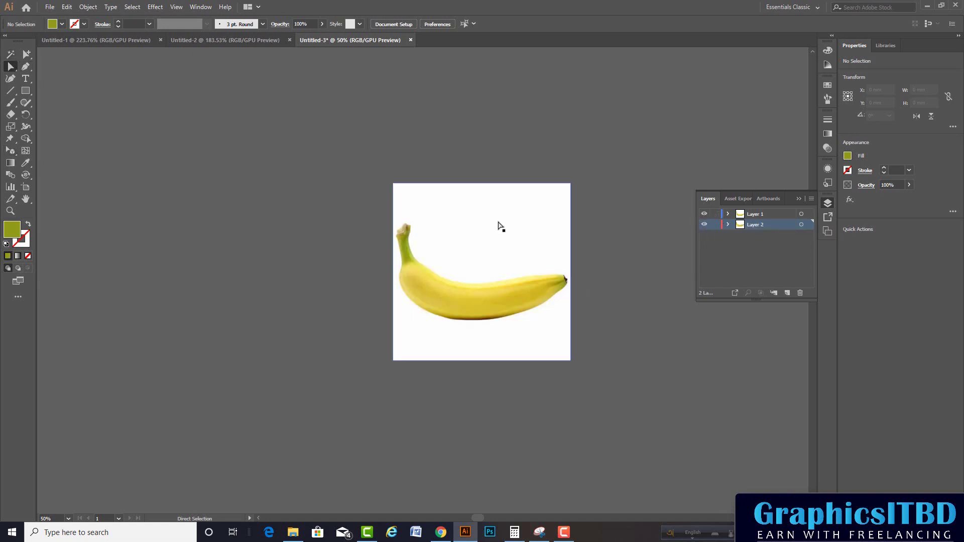
{"action": "left_click", "coordinate": [10, 68]}
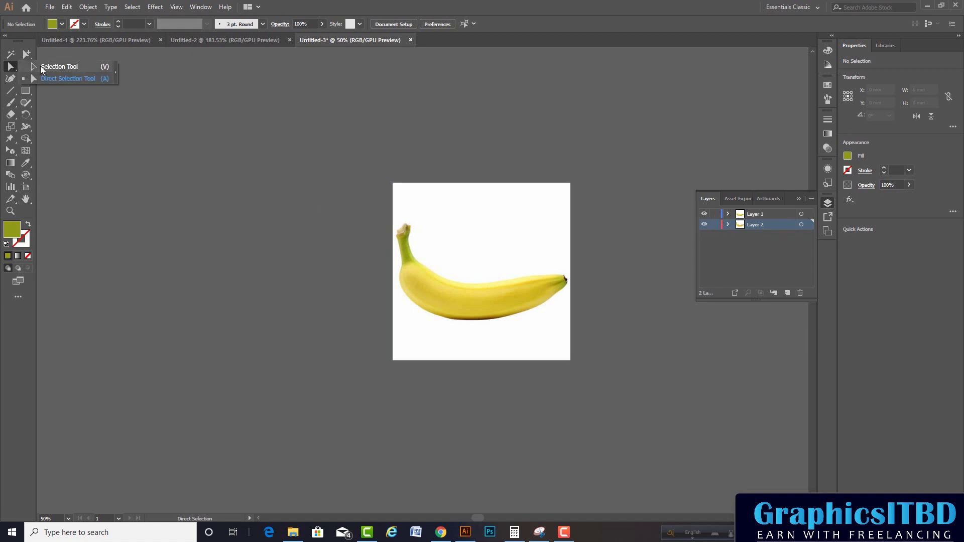
{"action": "left_click", "coordinate": [535, 281]}
Step: Move the banana photo to the left, away from the vector banana
{"action": "mouse_move", "coordinate": [535, 249]}
{"action": "left_mouse_down"}
{"action": "mouse_move", "coordinate": [217, 248]}
{"action": "mouse_move", "coordinate": [286, 245]}
{"action": "left_mouse_up"}
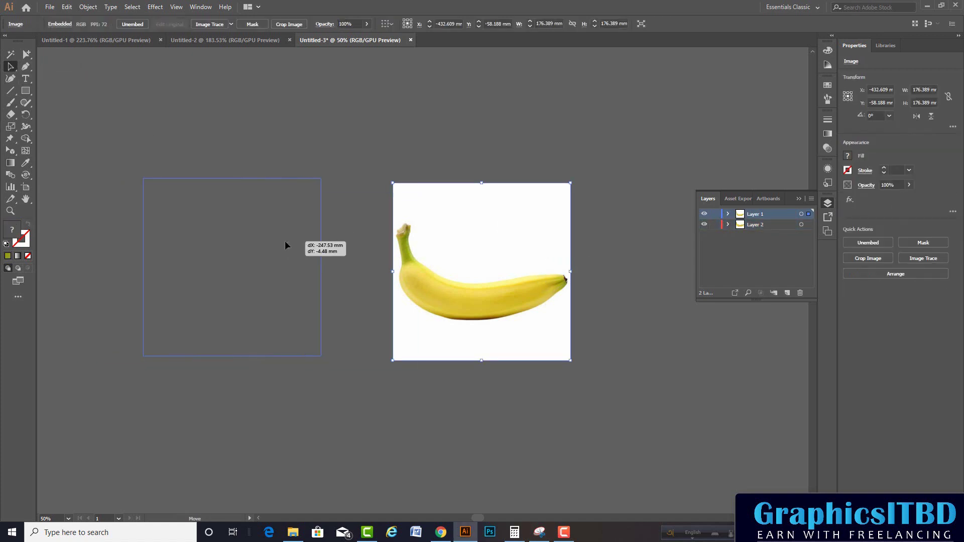
{"action": "left_click", "coordinate": [520, 342]}
{"action": "left_click", "coordinate": [522, 308]}
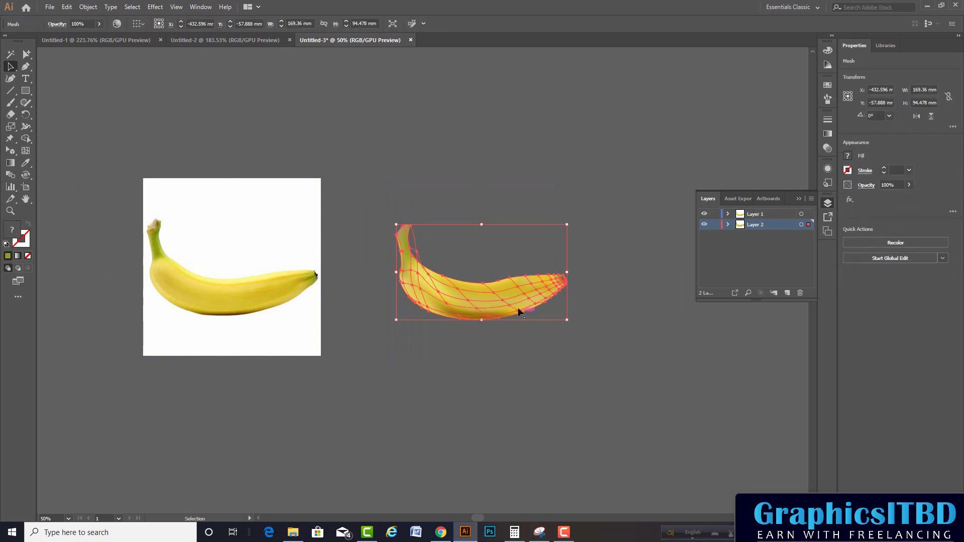
{"action": "left_click_drag", "start_coordinate": [522, 308], "coordinate": [503, 289]}
{"action": "left_click", "coordinate": [592, 328]}
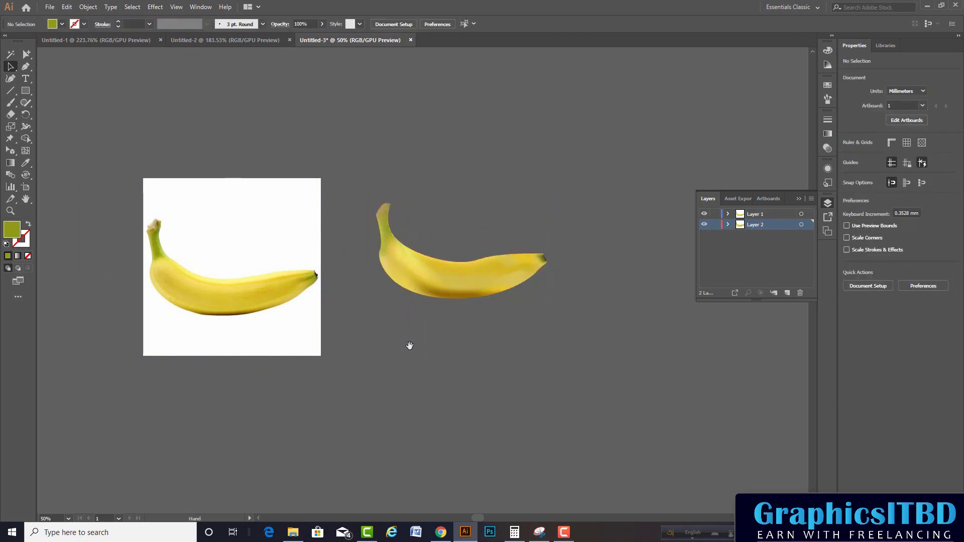
{"action": "left_click_drag", "start_coordinate": [410, 345], "coordinate": [450, 345]}
{"action": "left_click_drag", "start_coordinate": [291, 317], "coordinate": [291, 300]}
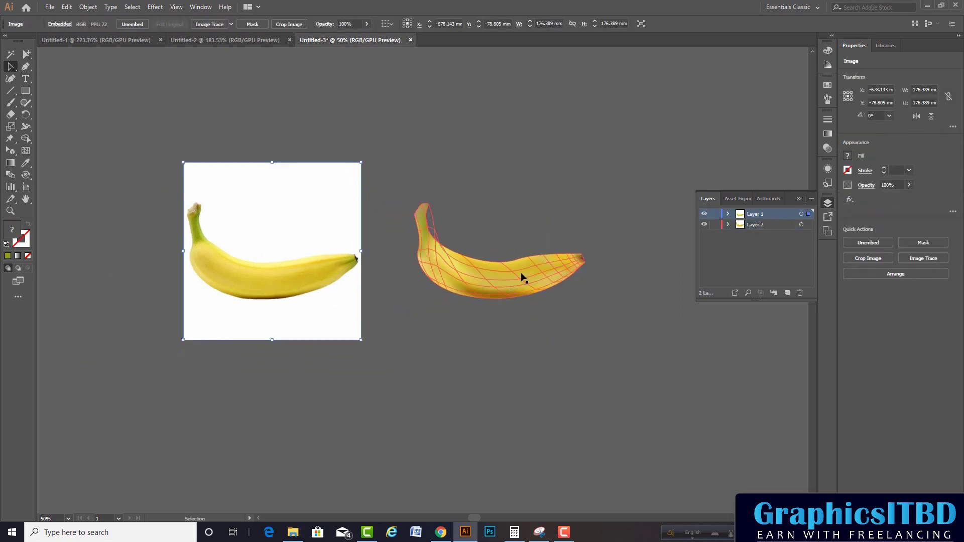
Step: Shrink the vector banana to about 107 × 60 mm and place it above the photo banana
{"action": "left_click_drag", "start_coordinate": [549, 276], "coordinate": [406, 250]}
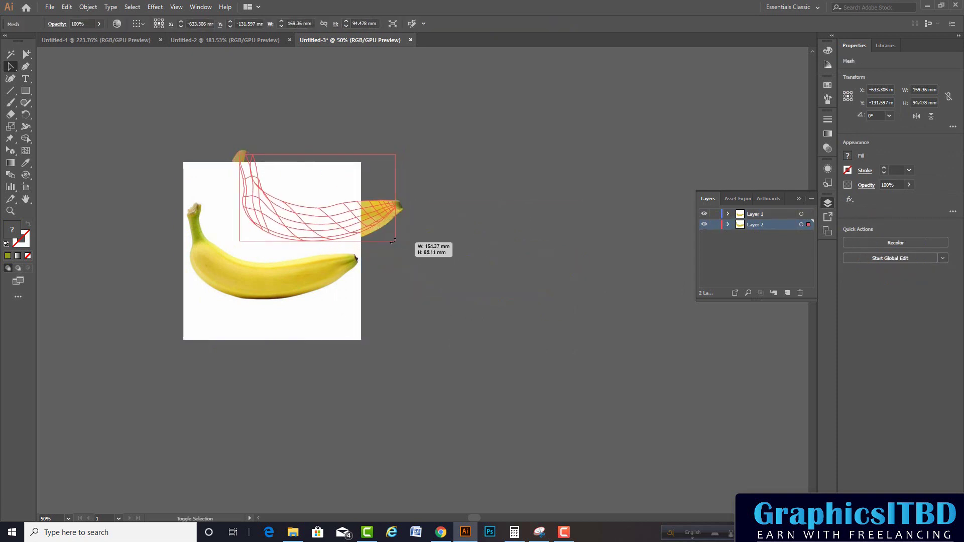
{"action": "mouse_move", "coordinate": [403, 248]}
{"action": "left_mouse_down"}
{"action": "mouse_move", "coordinate": [341, 211]}
{"action": "mouse_move", "coordinate": [325, 232]}
{"action": "left_mouse_up"}
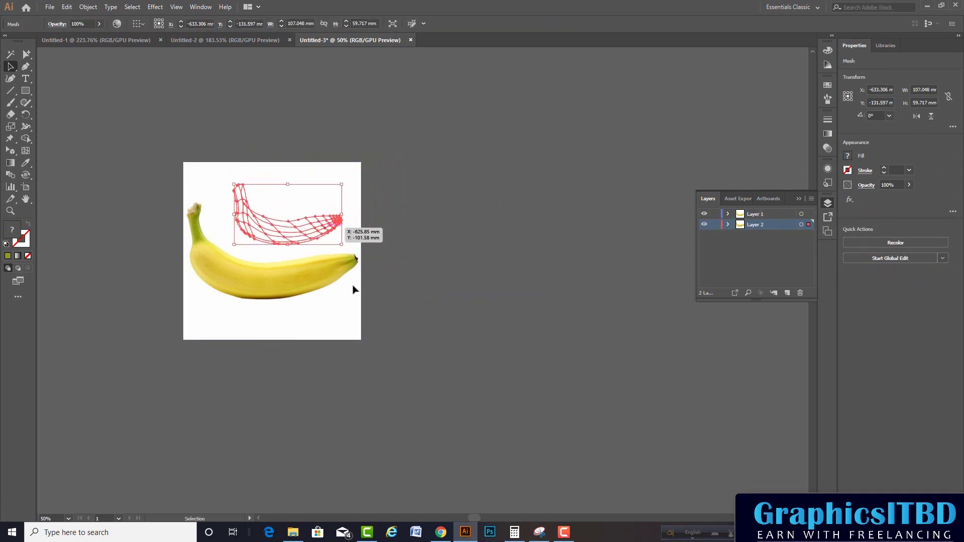
{"action": "right_click", "coordinate": [326, 229]}
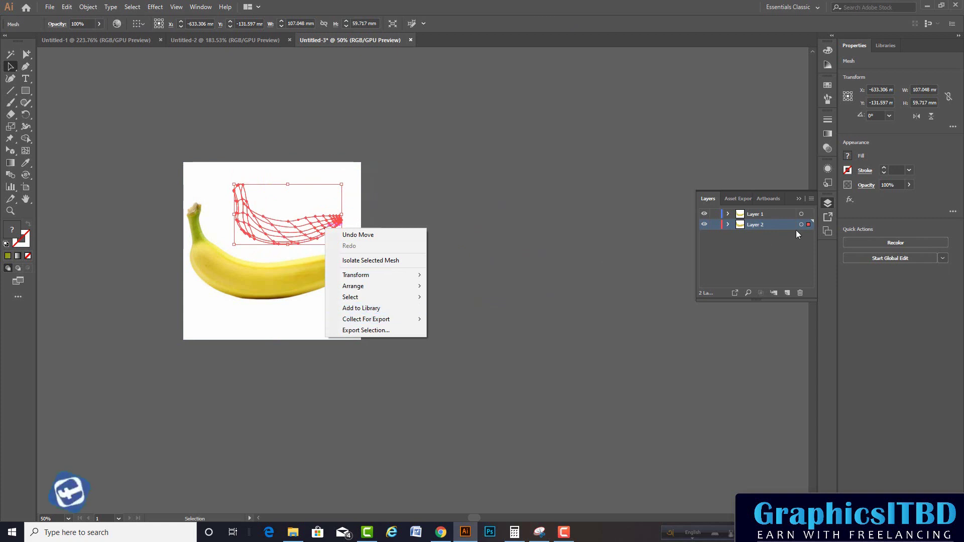
{"action": "left_click", "coordinate": [763, 226]}
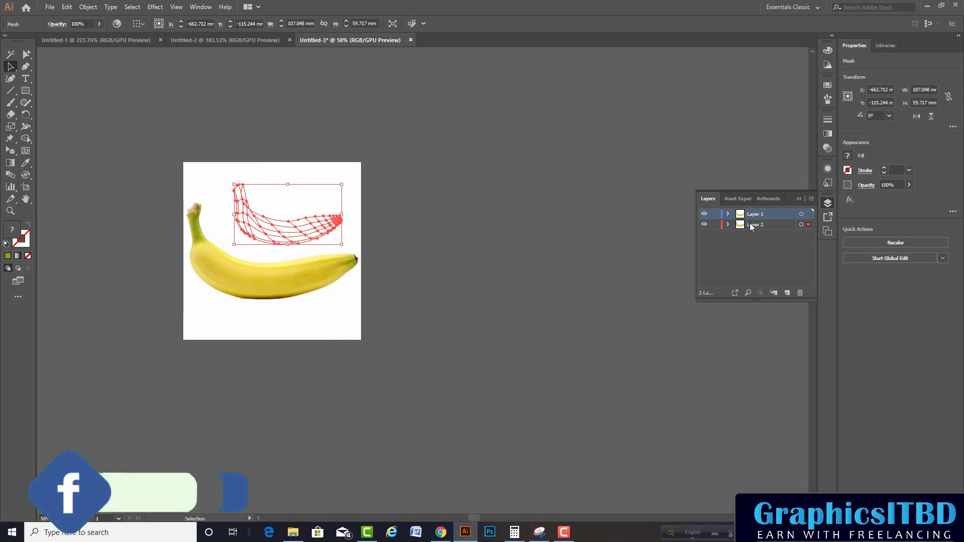
Step: Move Layer 2 into Layer 1 above <Image>, nudge the photo, and recentre the artboard
{"action": "left_click_drag", "start_coordinate": [750, 227], "coordinate": [750, 216]}
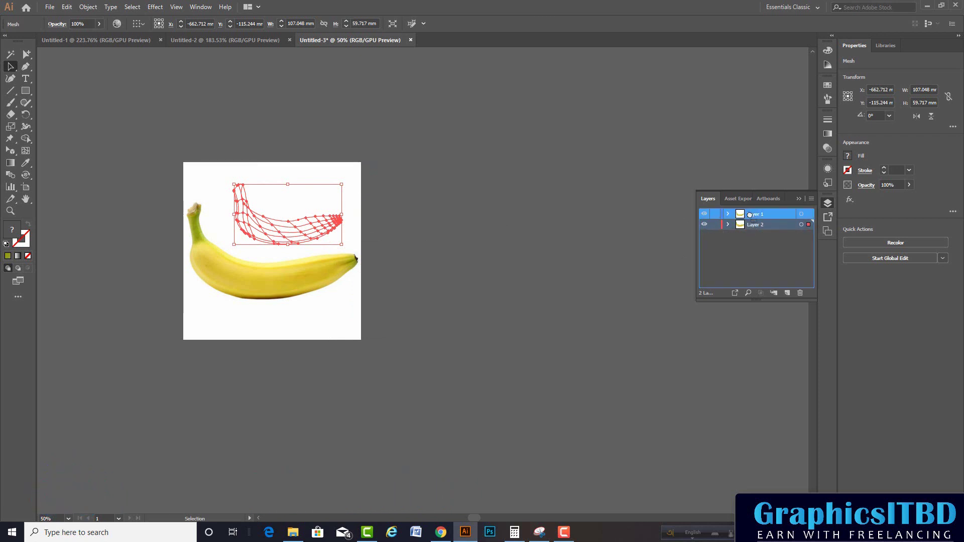
{"action": "left_click", "coordinate": [568, 265]}
{"action": "left_click", "coordinate": [319, 279]}
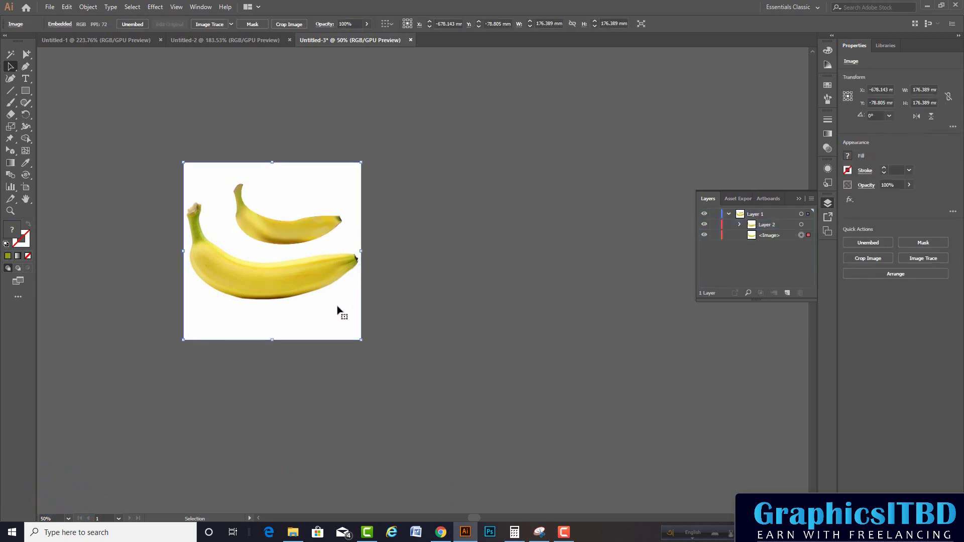
{"action": "left_click_drag", "start_coordinate": [326, 310], "coordinate": [335, 306]}
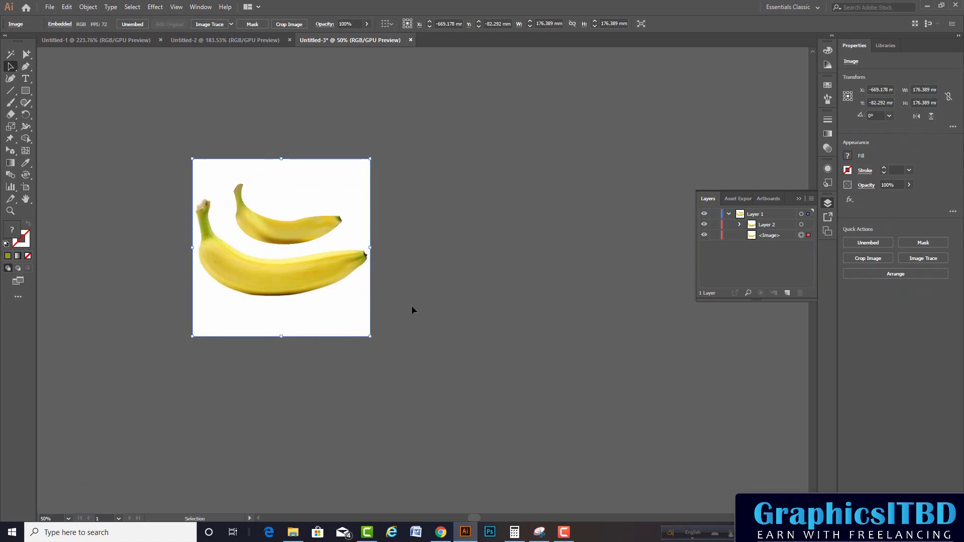
{"action": "left_click", "coordinate": [493, 290]}
{"action": "scroll", "coordinate": [445, 282], "scroll_direction": "up", "scroll_amount": 1}
{"action": "left_click_drag", "start_coordinate": [310, 239], "coordinate": [389, 246]}
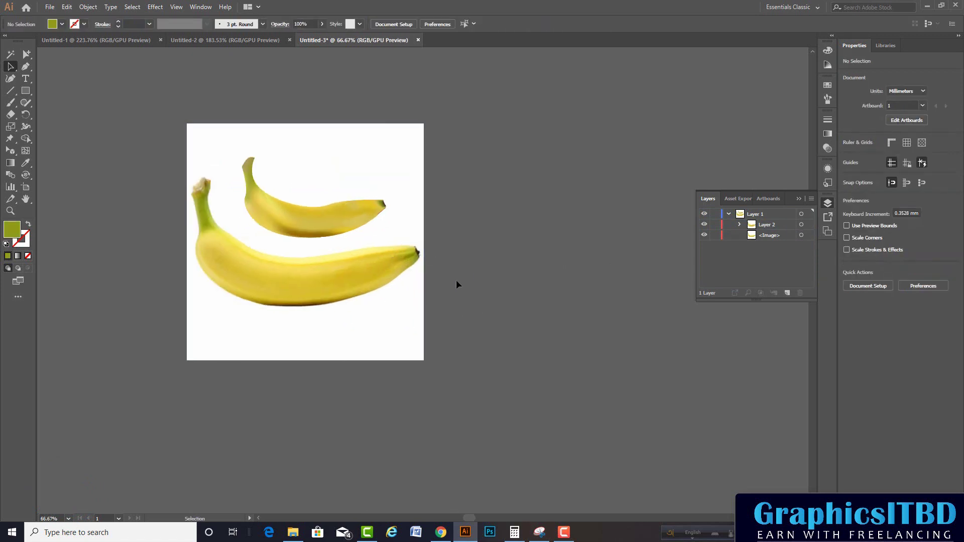
{"action": "scroll", "coordinate": [457, 280], "scroll_direction": "down", "scroll_amount": 1}
{"action": "key", "text": "ctrl+plus"}
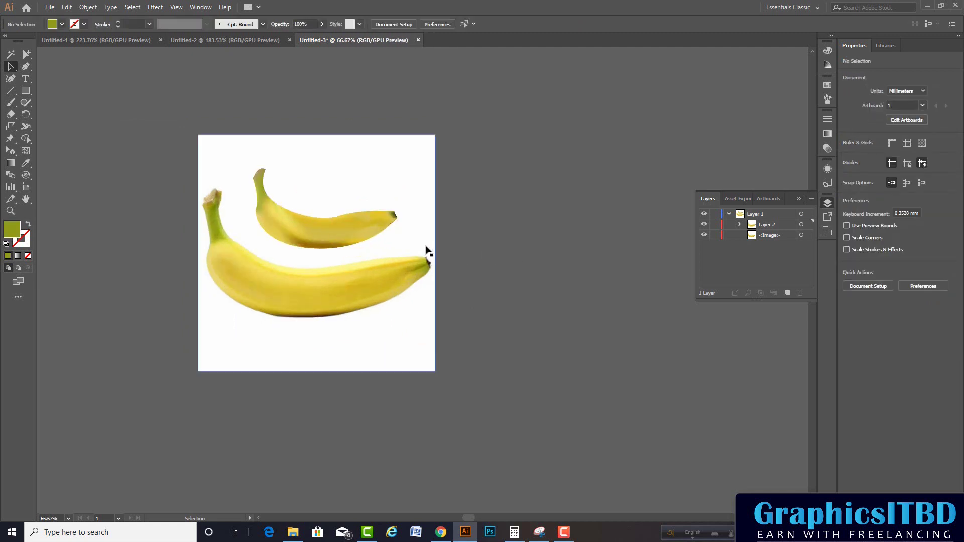
{"action": "key", "text": "ctrl+plus"}
{"action": "key", "text": "ctrl+minus"}
{"action": "key", "text": "ctrl+minus"}
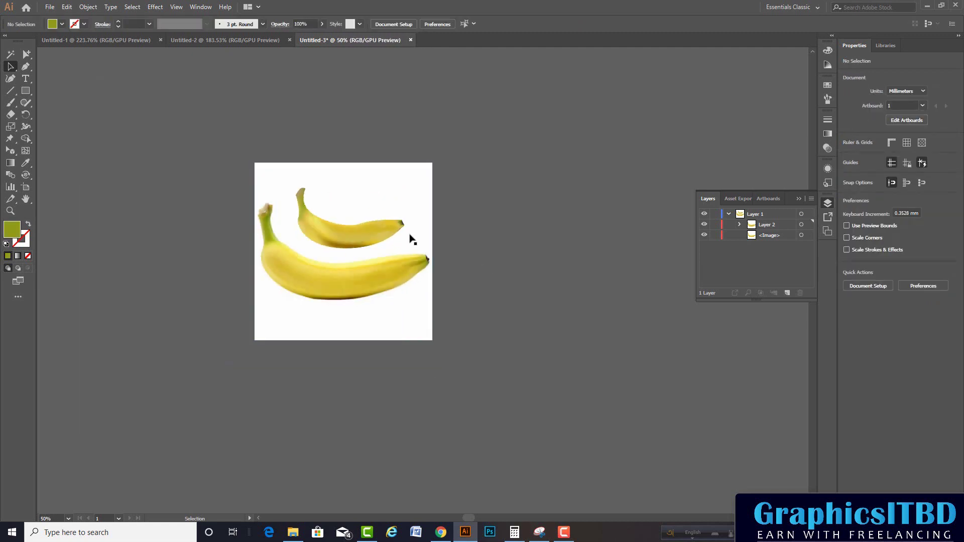
{"action": "scroll", "coordinate": [427, 243], "scroll_direction": "up", "scroll_amount": 1}
{"action": "scroll", "coordinate": [459, 244], "scroll_direction": "up", "scroll_amount": 2}
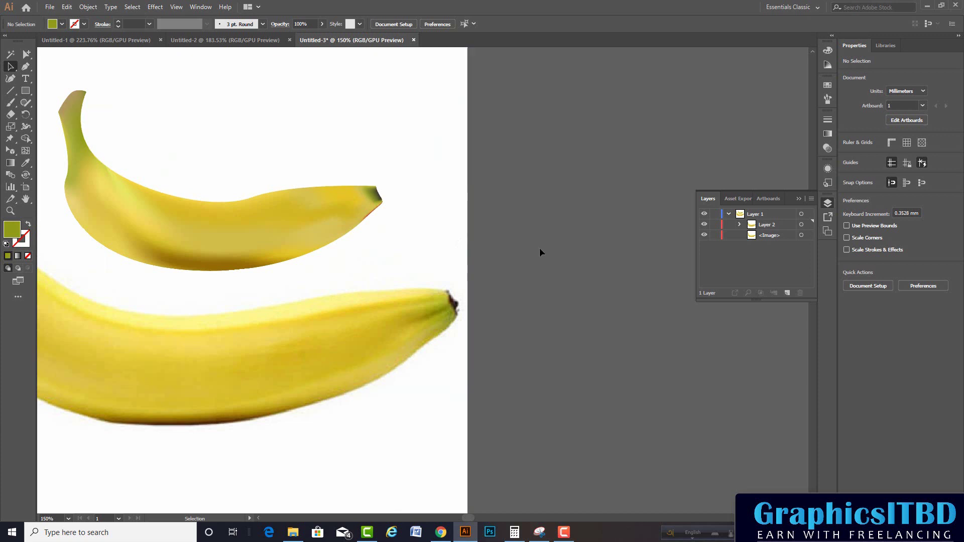
{"action": "scroll", "coordinate": [237, 216], "scroll_direction": "up", "scroll_amount": 1}
{"action": "scroll", "coordinate": [421, 226], "scroll_direction": "down", "scroll_amount": 3}
{"action": "scroll", "coordinate": [506, 239], "scroll_direction": "down", "scroll_amount": 1}
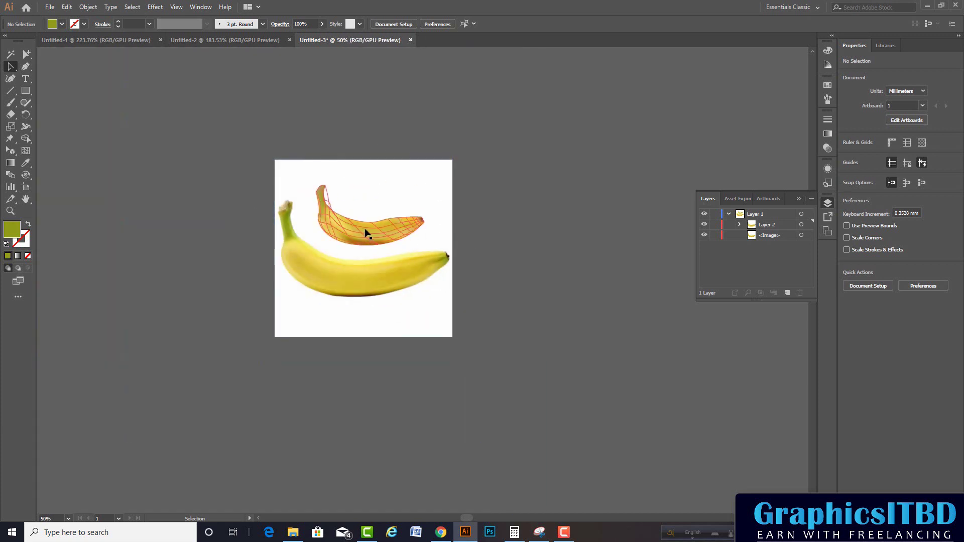
{"action": "left_click", "coordinate": [347, 237]}
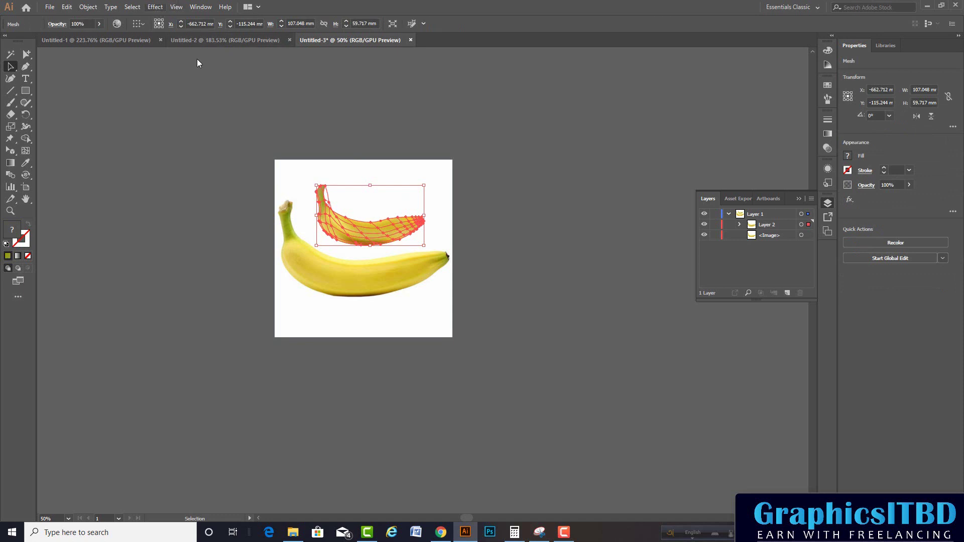
{"action": "left_click", "coordinate": [532, 241]}
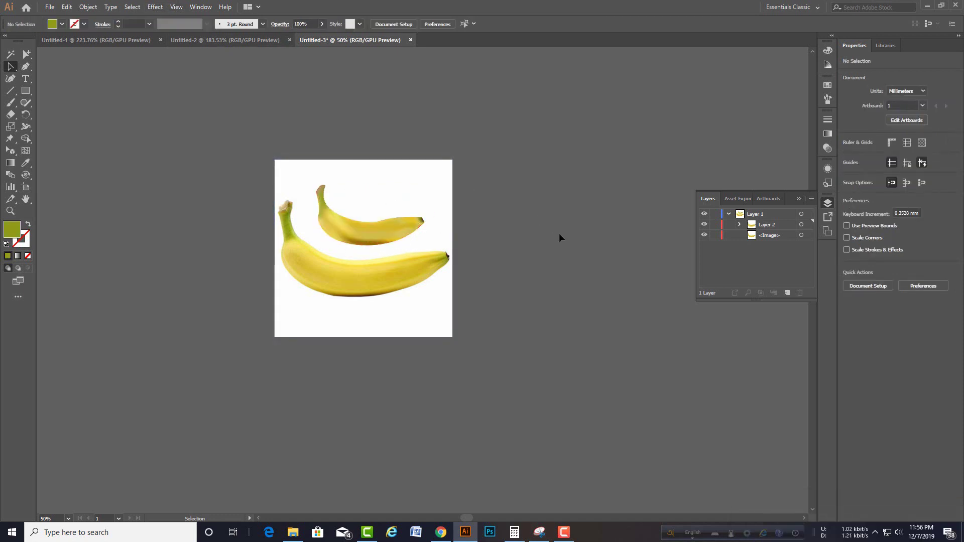